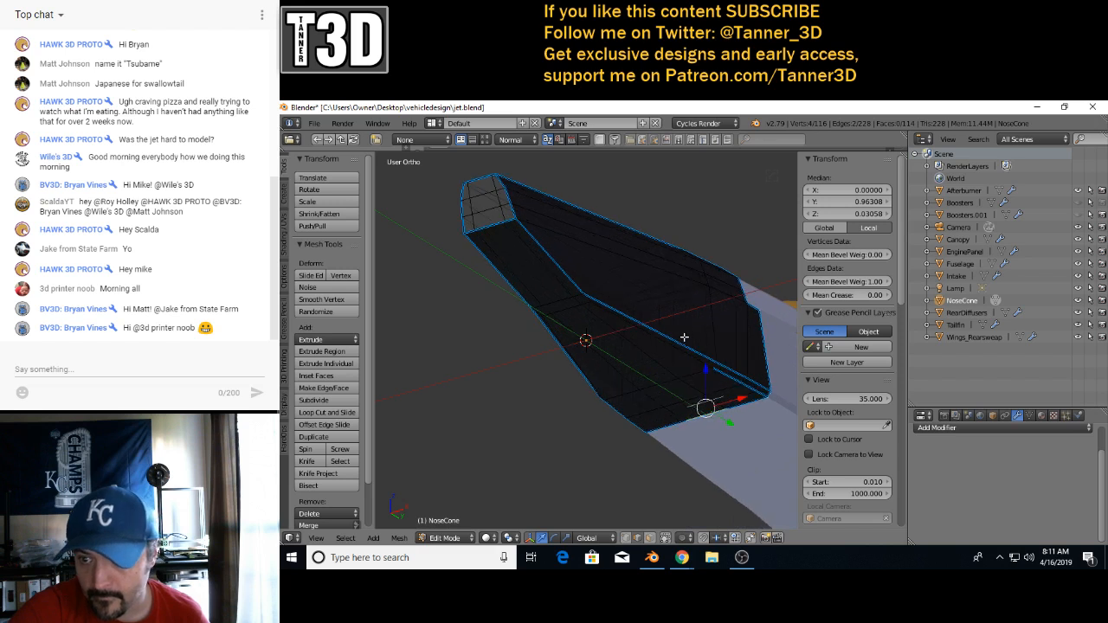
- Leave the nose cone mesh and open the Fuselage object's mesh for editing
{"action": "scroll", "coordinate": [706, 372], "scroll_direction": "down", "scroll_amount": 5}
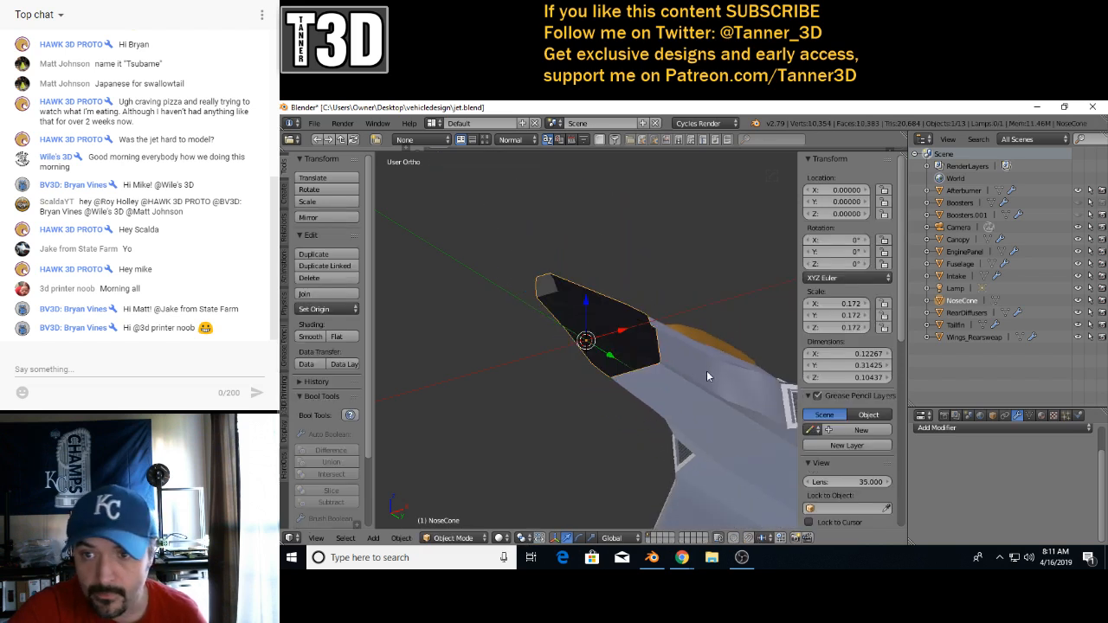
{"action": "middle_click_drag", "start_coordinate": [705, 368], "coordinate": [730, 357]}
{"action": "scroll", "coordinate": [678, 370], "scroll_direction": "up", "scroll_amount": 5}
{"action": "scroll", "coordinate": [730, 358], "scroll_direction": "down", "scroll_amount": 4}
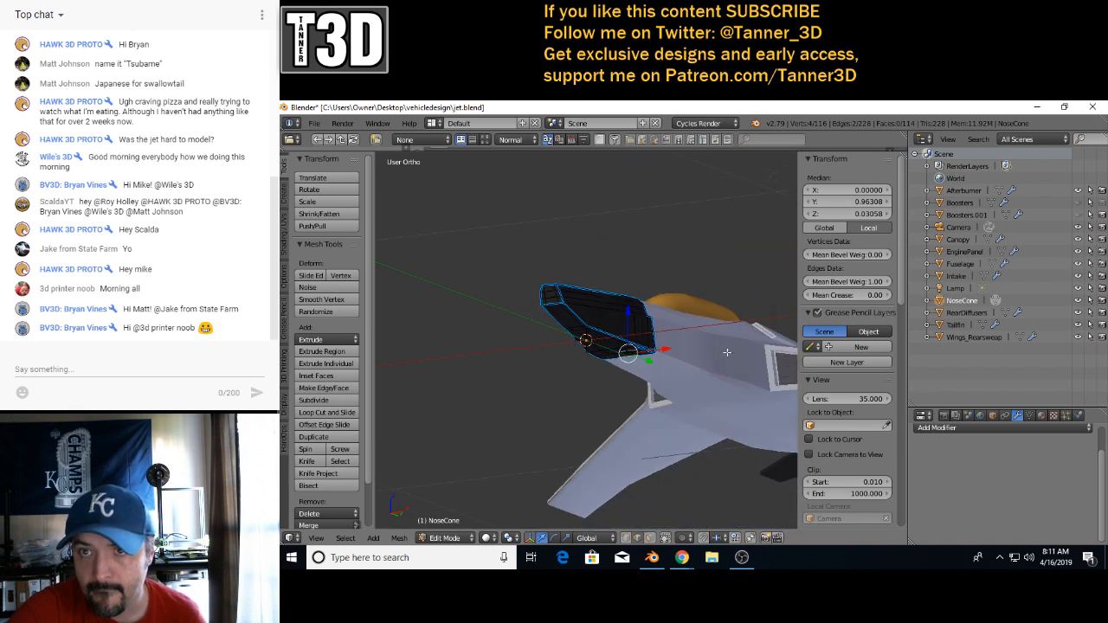
{"action": "middle_click_drag", "start_coordinate": [725, 366], "coordinate": [613, 318], "text": "shift"}
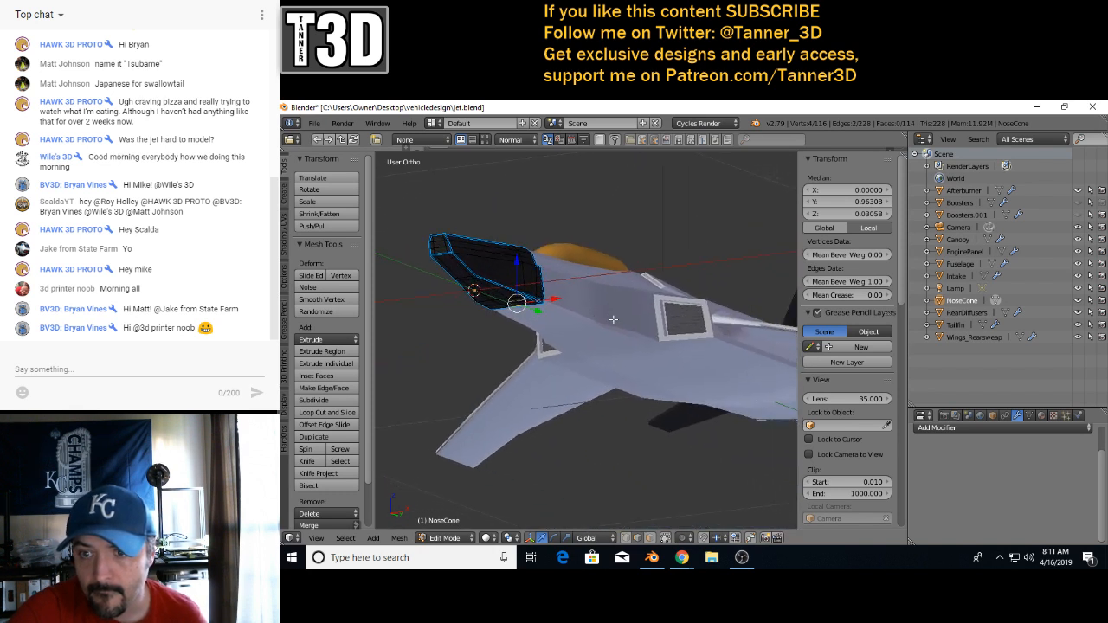
{"action": "scroll", "coordinate": [613, 320], "scroll_direction": "up", "scroll_amount": 3}
{"action": "key", "text": "Tab"}
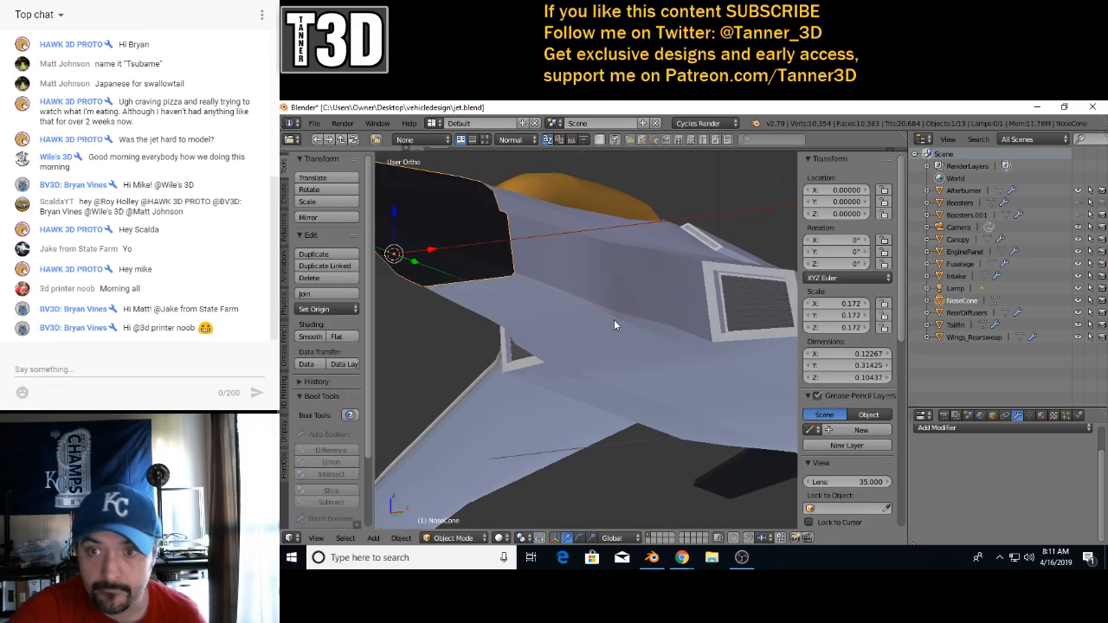
{"action": "right_click", "coordinate": [614, 320]}
{"action": "key", "text": "Tab"}
- Examine the fuselage mesh from several sides, including the nose joint, canopy surround, side intake and wing area
{"action": "scroll", "coordinate": [679, 323], "scroll_direction": "down", "scroll_amount": 3}
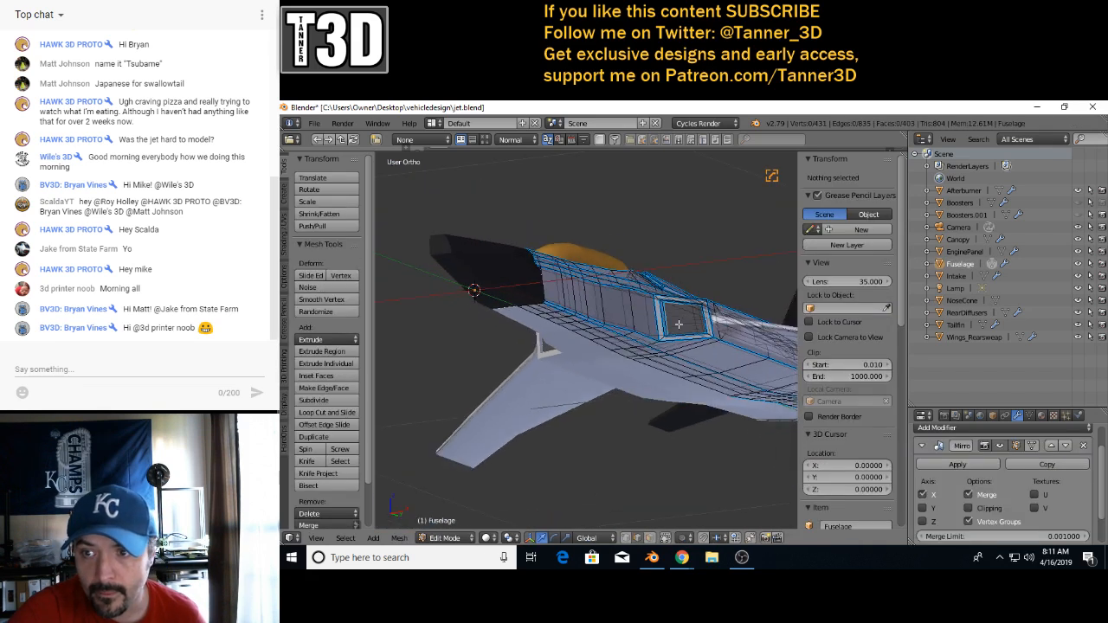
{"action": "middle_click_drag", "start_coordinate": [681, 322], "coordinate": [651, 361]}
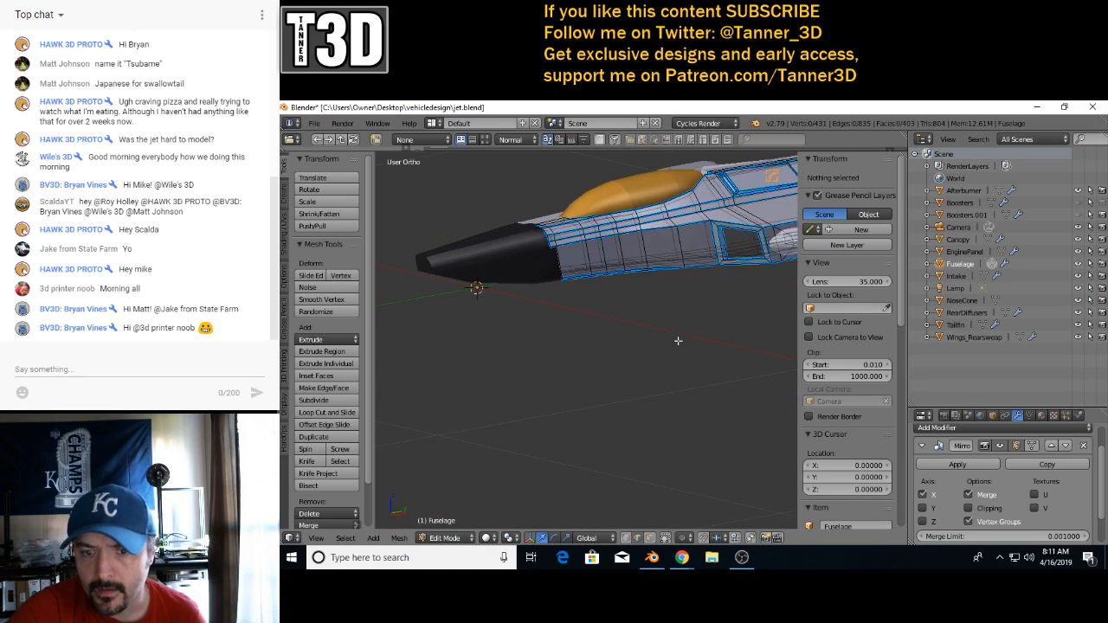
{"action": "middle_click_drag", "start_coordinate": [715, 317], "coordinate": [590, 379]}
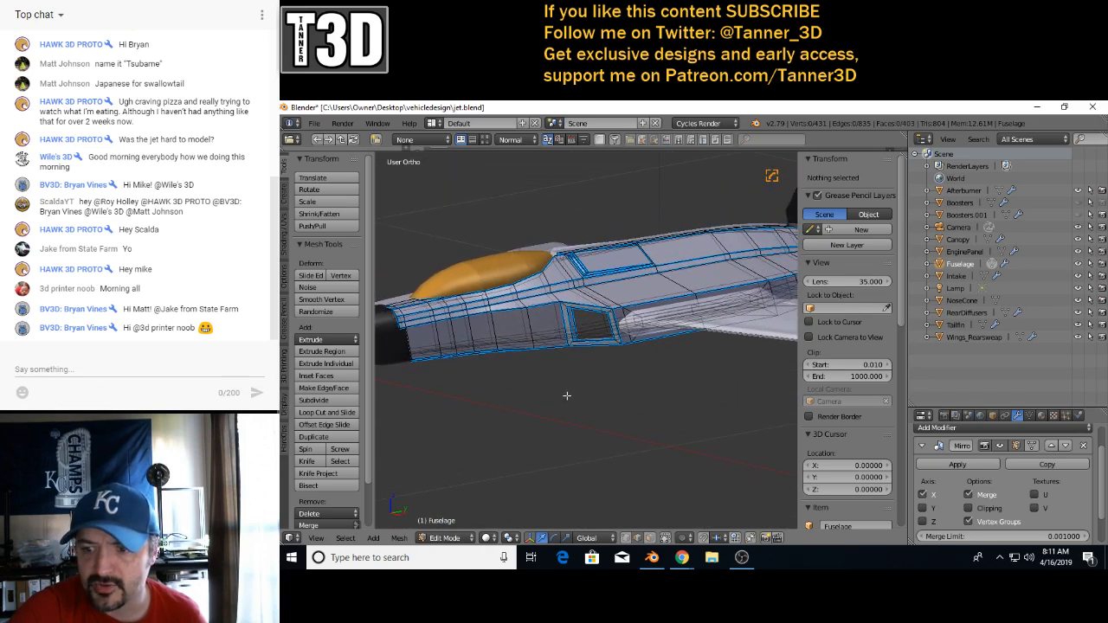
{"action": "scroll", "coordinate": [640, 359], "scroll_direction": "up", "scroll_amount": 5}
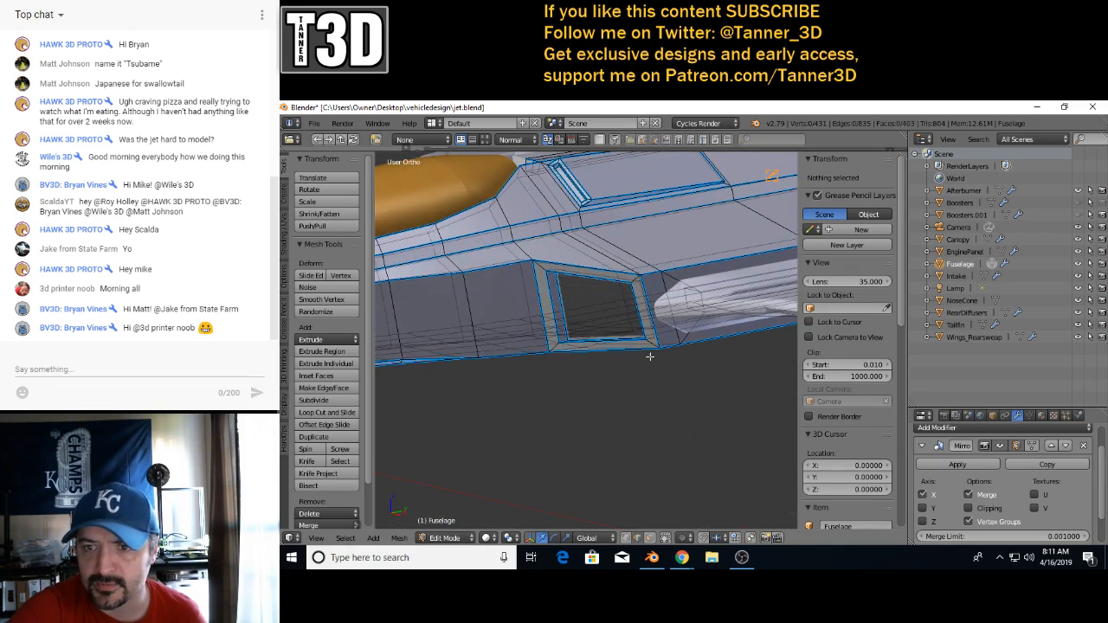
{"action": "middle_click_drag", "start_coordinate": [615, 372], "coordinate": [558, 362]}
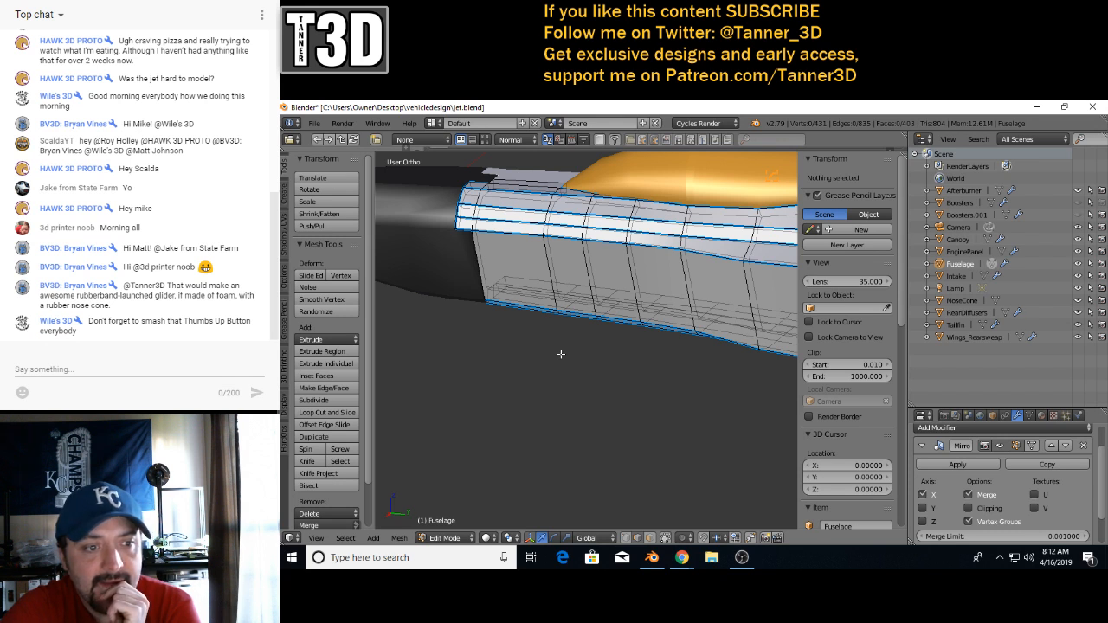
{"action": "scroll", "coordinate": [588, 300], "scroll_direction": "down", "scroll_amount": 7}
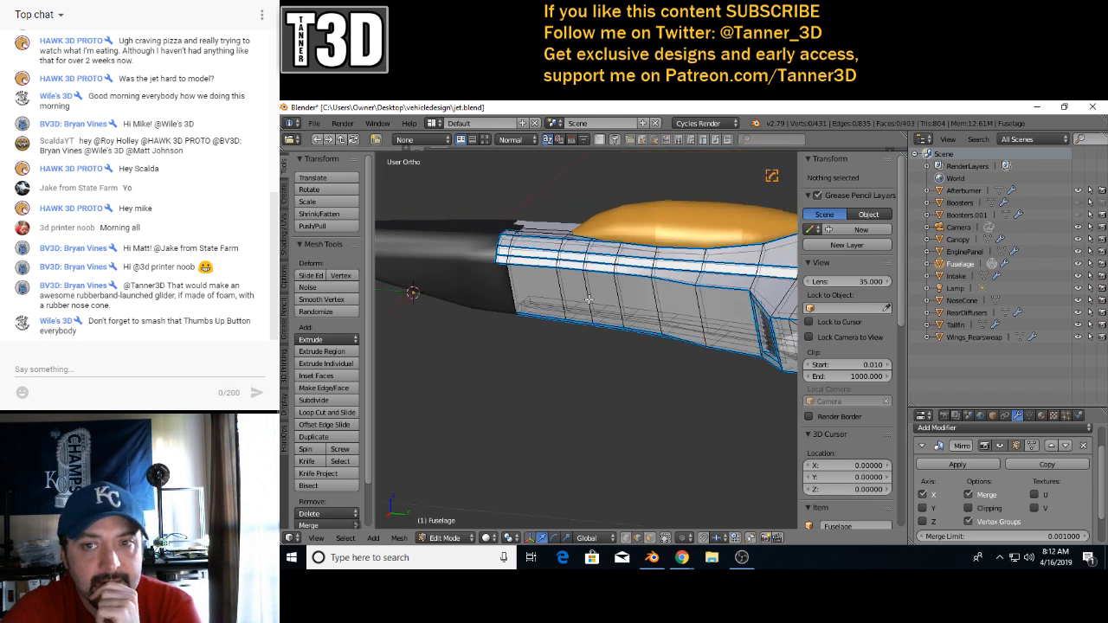
{"action": "middle_click_drag", "start_coordinate": [743, 313], "coordinate": [714, 335]}
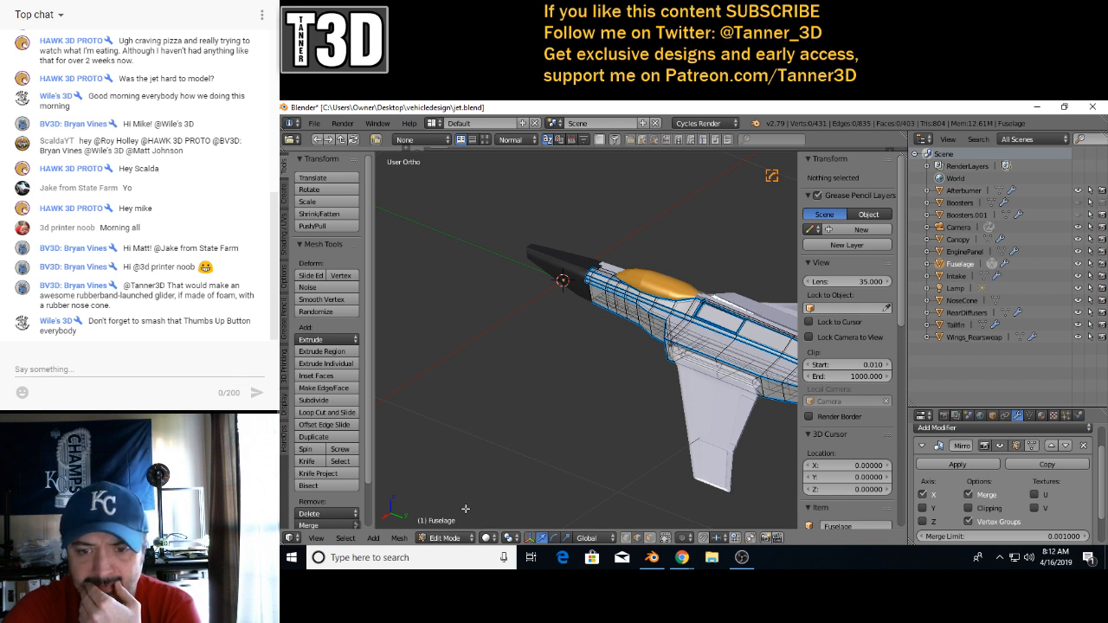
{"action": "left_click", "coordinate": [316, 538]}
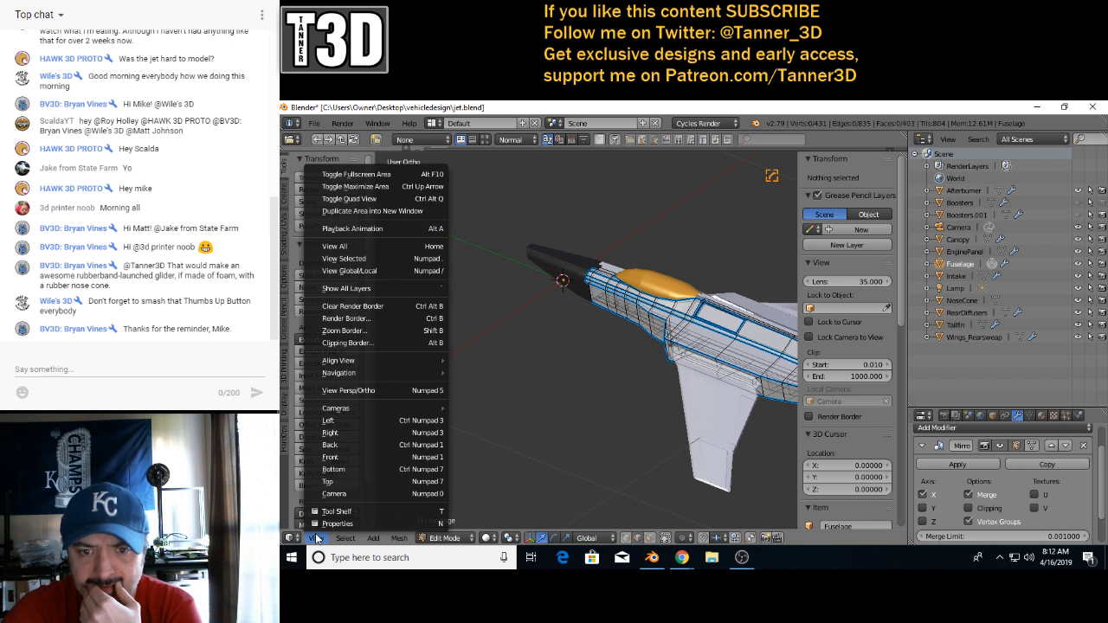
{"action": "left_click", "coordinate": [316, 538]}
{"action": "left_click", "coordinate": [347, 538]}
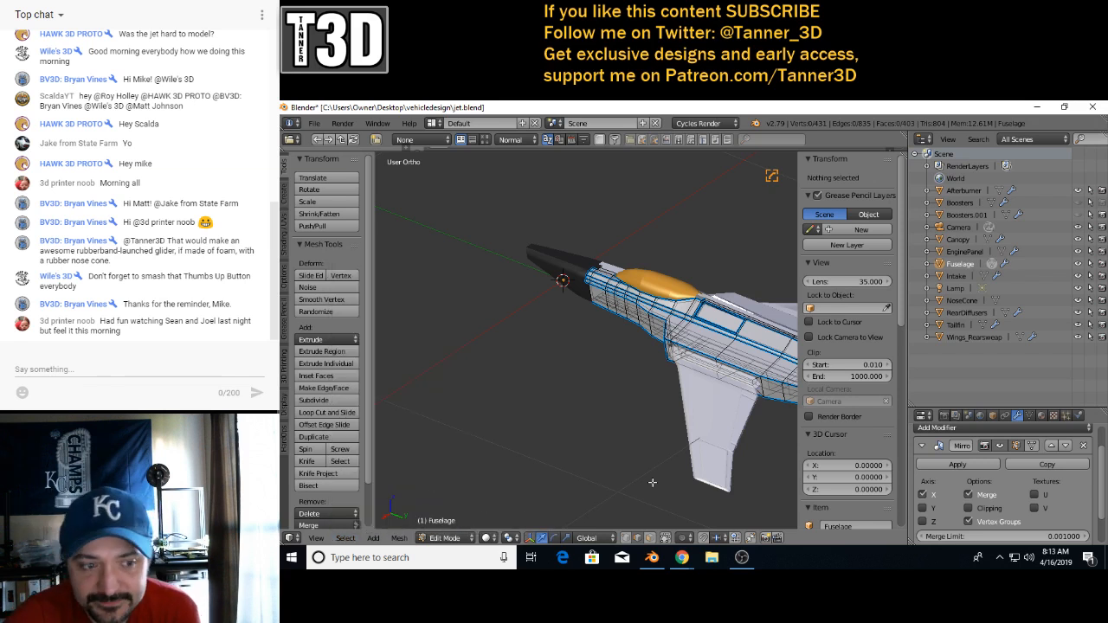
{"action": "scroll", "coordinate": [726, 337], "scroll_direction": "down", "scroll_amount": 3}
{"action": "middle_click_drag", "start_coordinate": [726, 336], "coordinate": [617, 354]}
{"action": "scroll", "coordinate": [616, 354], "scroll_direction": "up", "scroll_amount": 3}
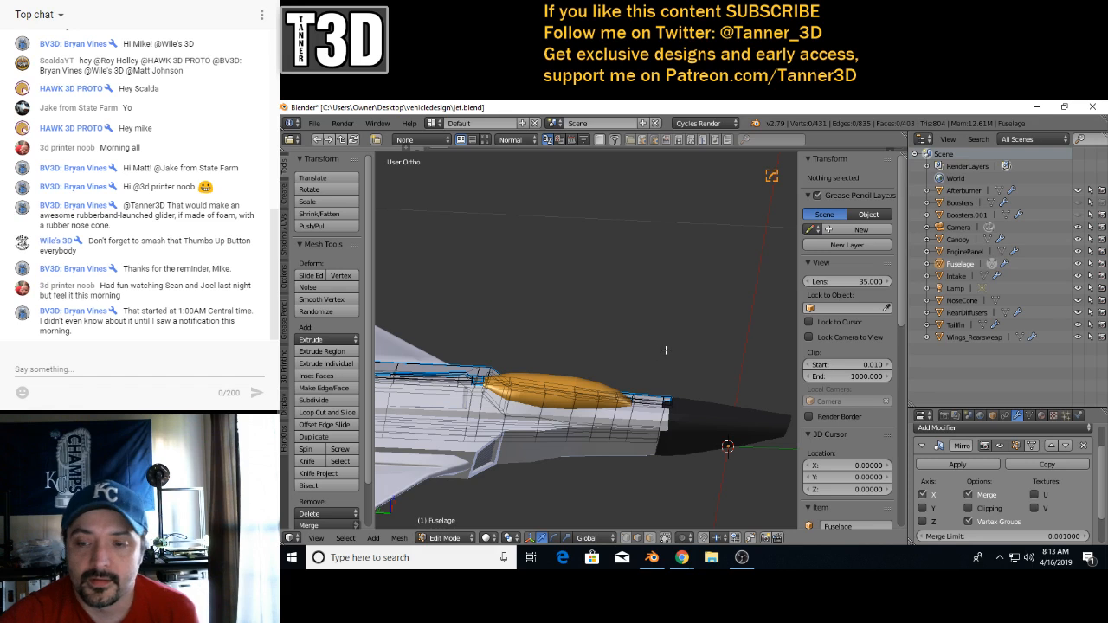
{"action": "middle_click_drag", "start_coordinate": [669, 348], "coordinate": [499, 341]}
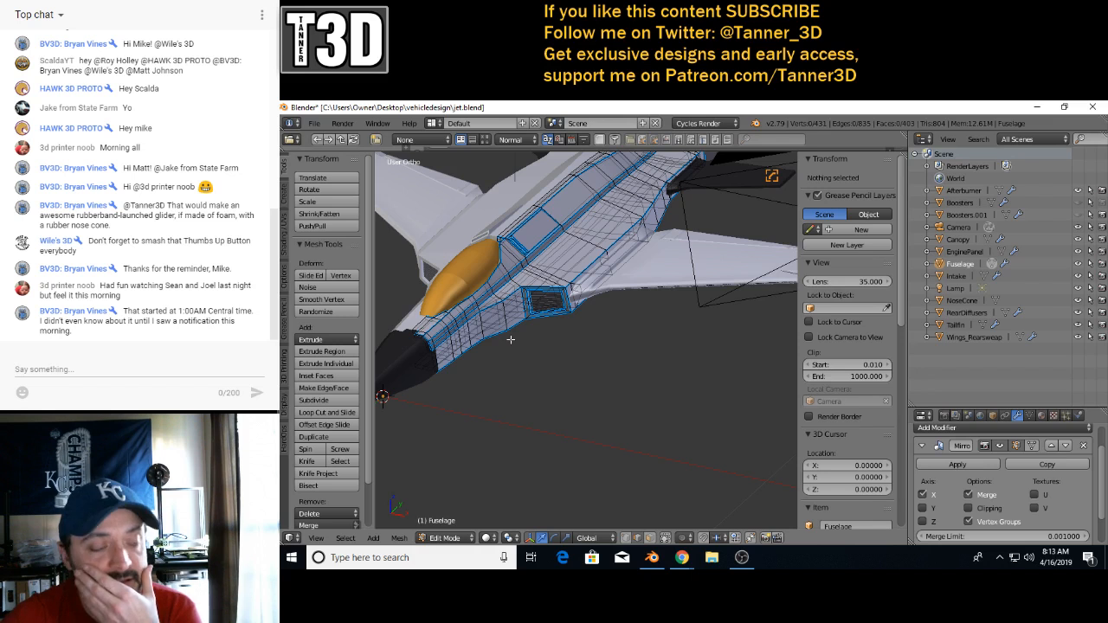
{"action": "scroll", "coordinate": [585, 330], "scroll_direction": "down", "scroll_amount": 2}
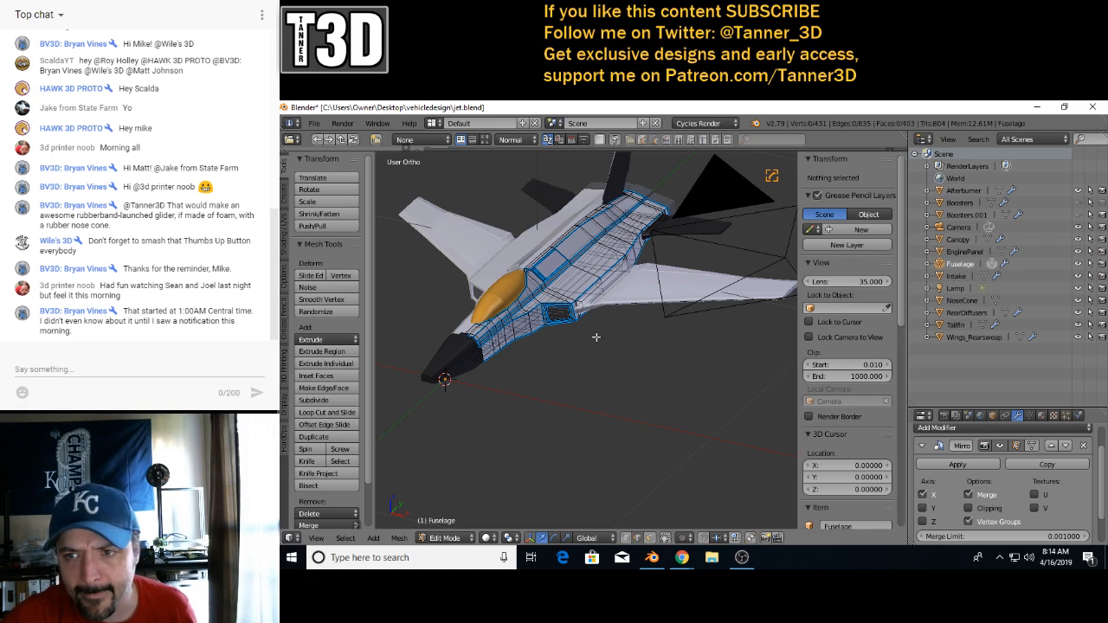
{"action": "middle_click_drag", "start_coordinate": [596, 336], "coordinate": [453, 323]}
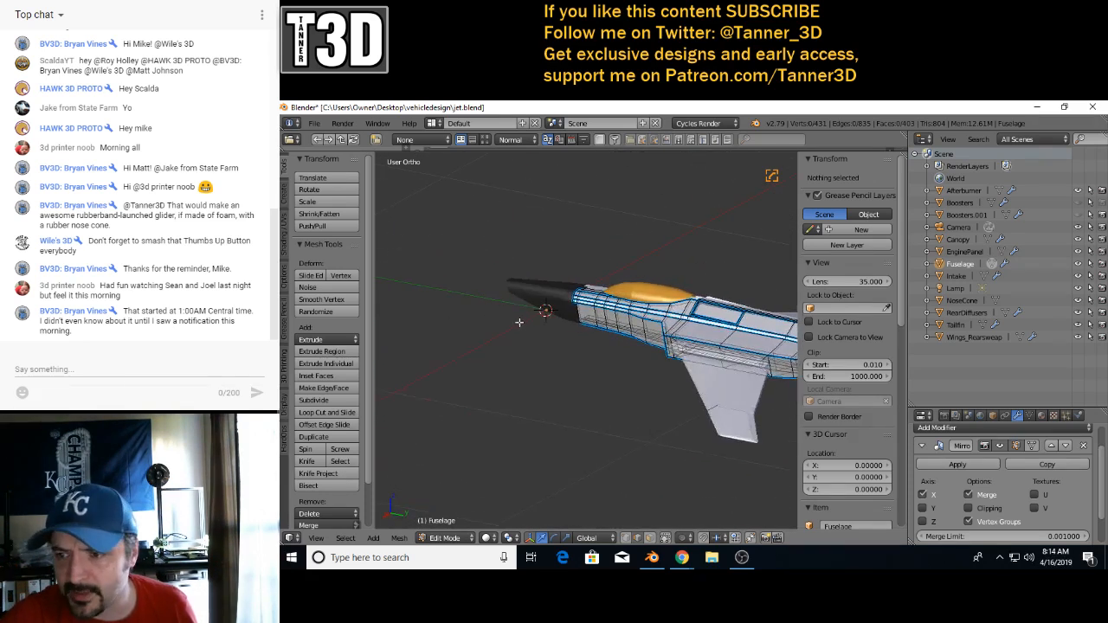
{"action": "middle_click_drag", "start_coordinate": [519, 322], "coordinate": [553, 322]}
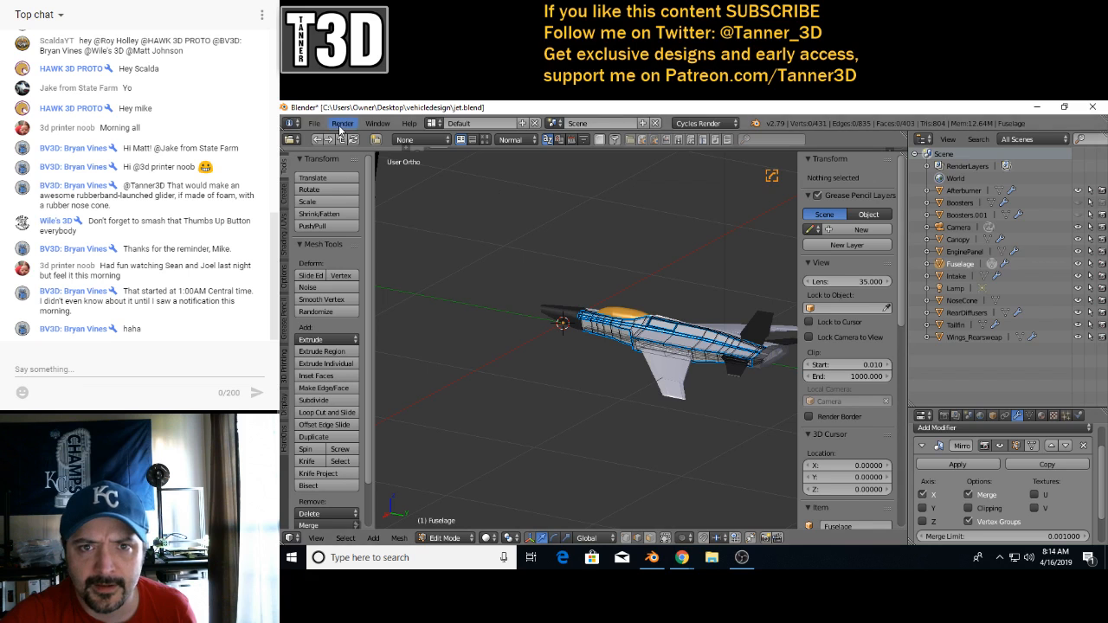
- Save the jet model over the existing jet.blend and load the factory settings
{"action": "key", "text": "ctrl+s"}
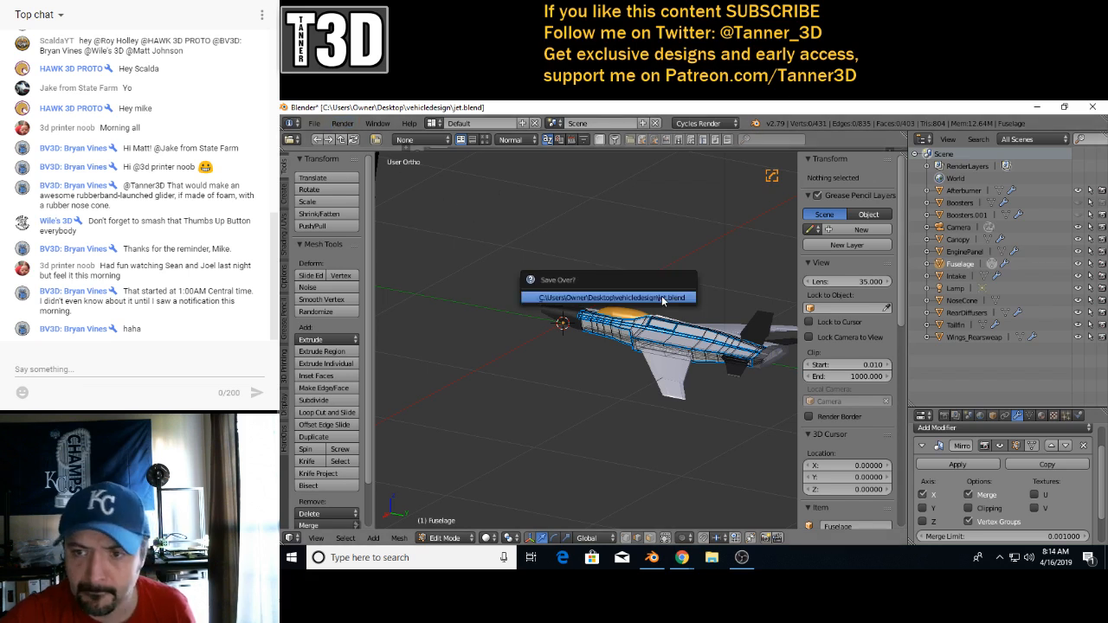
{"action": "key", "text": "Return"}
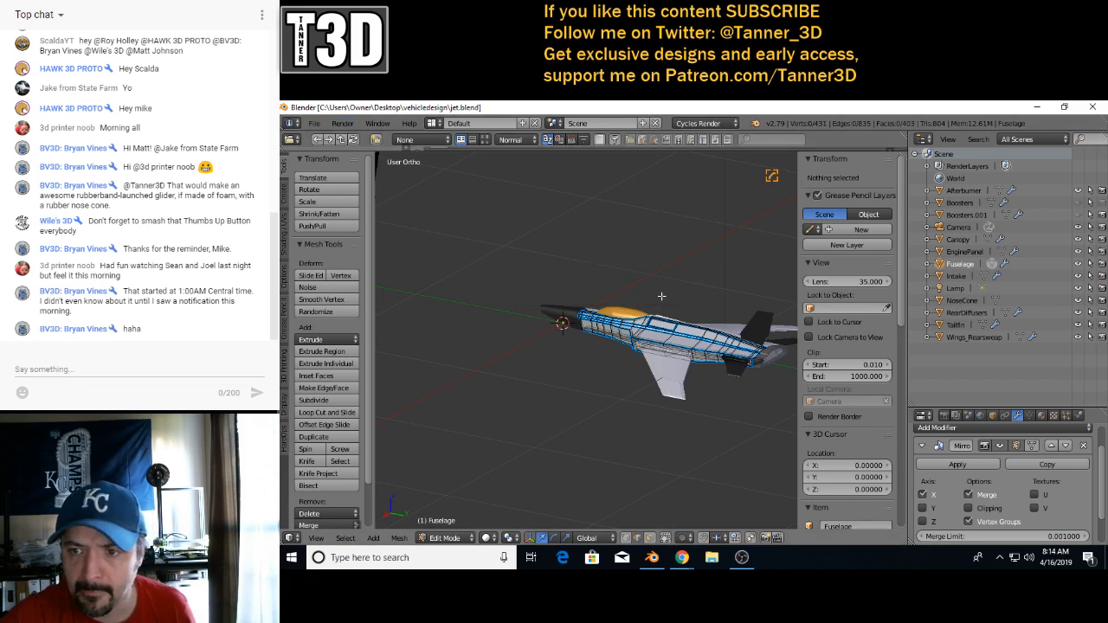
{"action": "left_click", "coordinate": [315, 123]}
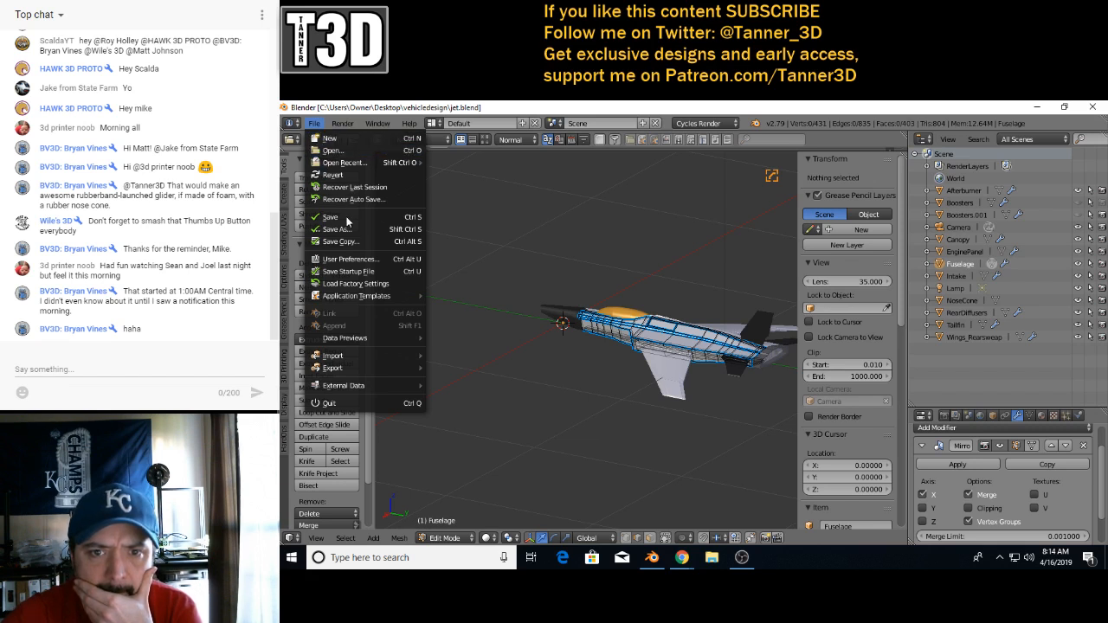
{"action": "left_click", "coordinate": [399, 284]}
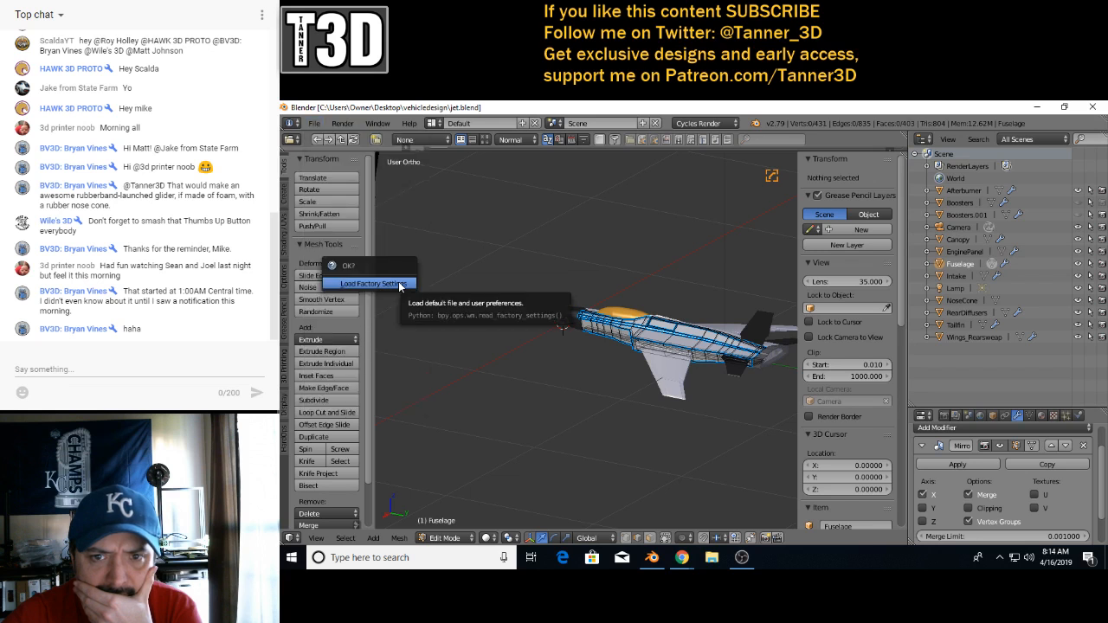
{"action": "left_click", "coordinate": [399, 284]}
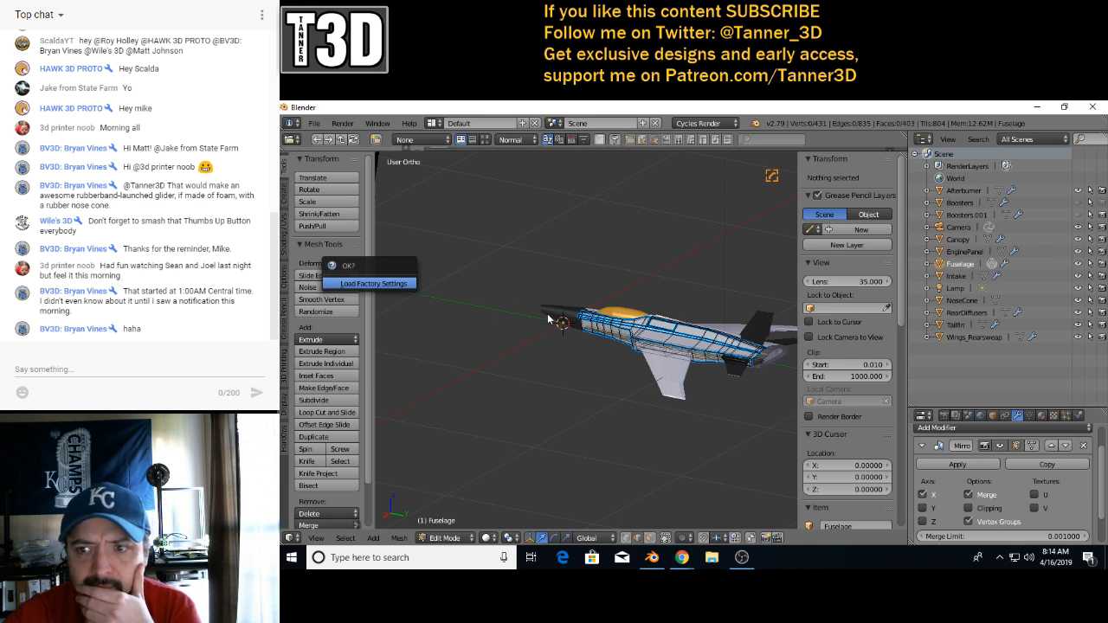
{"action": "key", "text": "Return"}
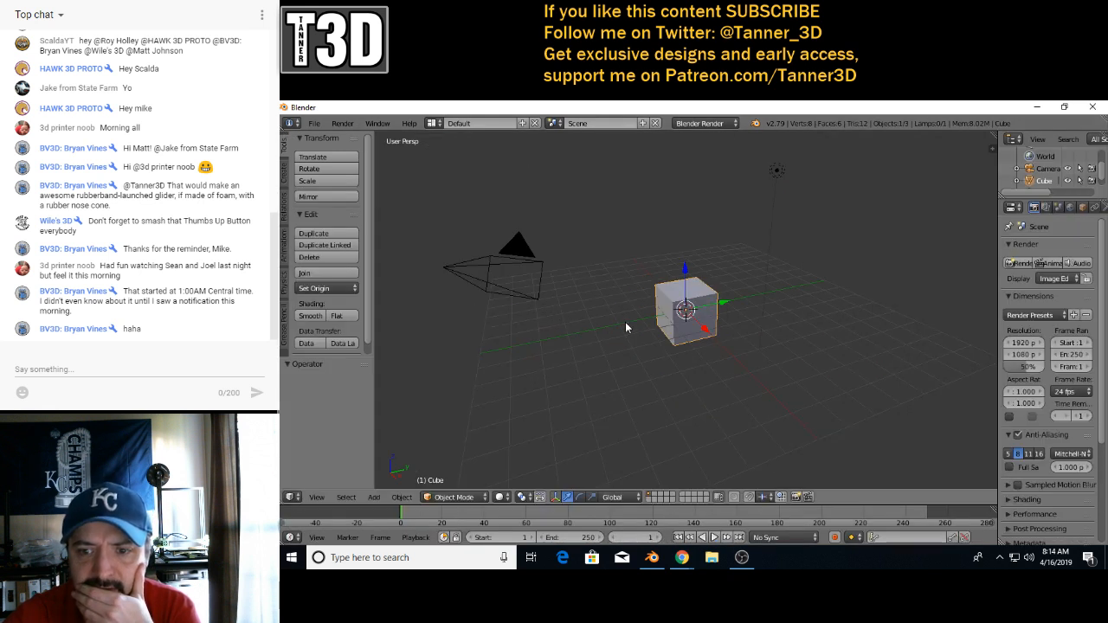
- Reopen jet.blend from the recently used files
{"action": "left_click", "coordinate": [313, 123]}
{"action": "mouse_move", "coordinate": [345, 163]}
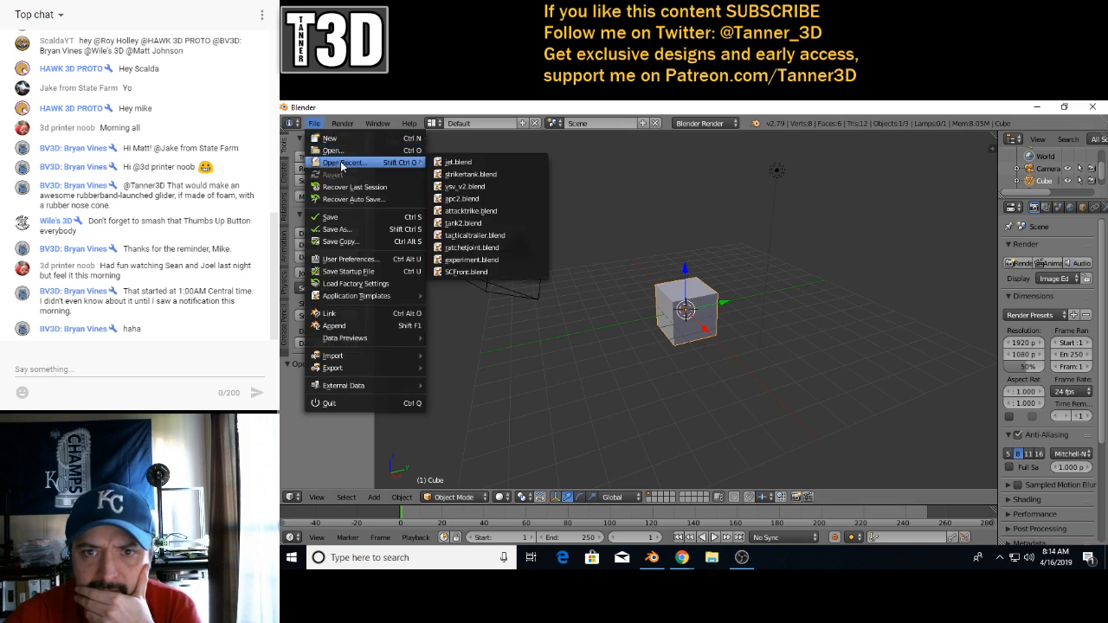
{"action": "left_click", "coordinate": [467, 164]}
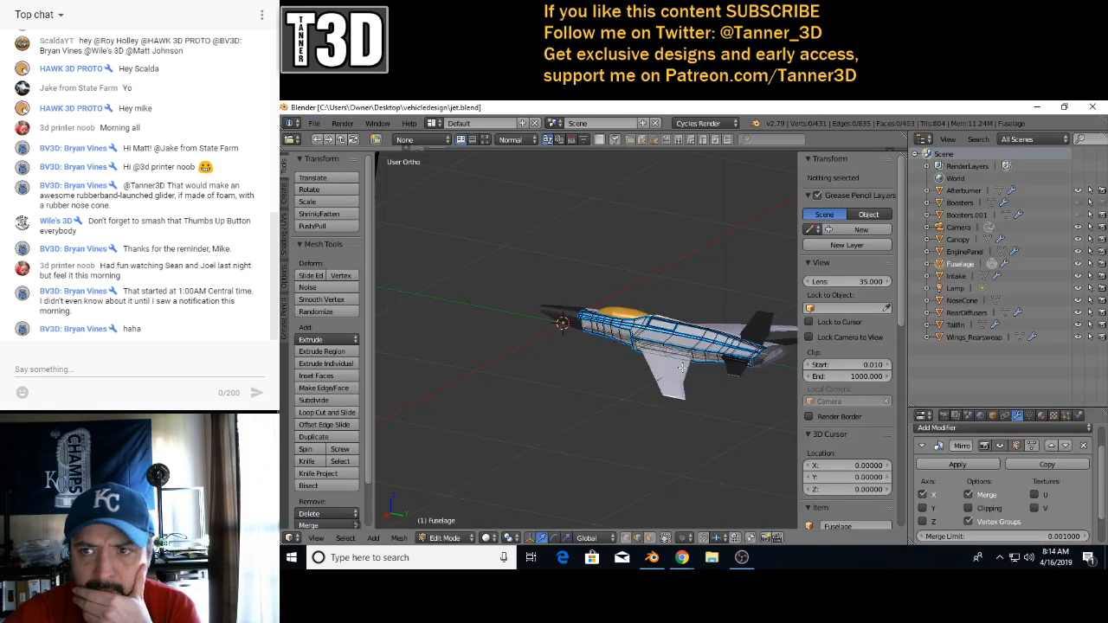
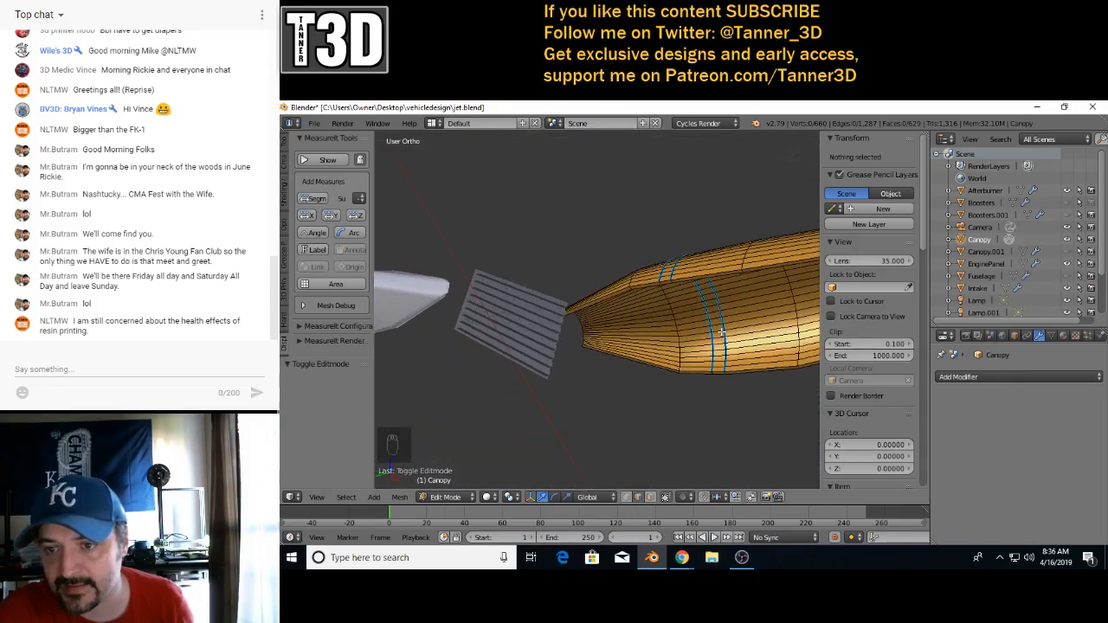
- In face selection mode, select both narrow face loops that run around the canopy as bands
{"action": "scroll", "coordinate": [721, 331], "scroll_direction": "up", "scroll_amount": 5}
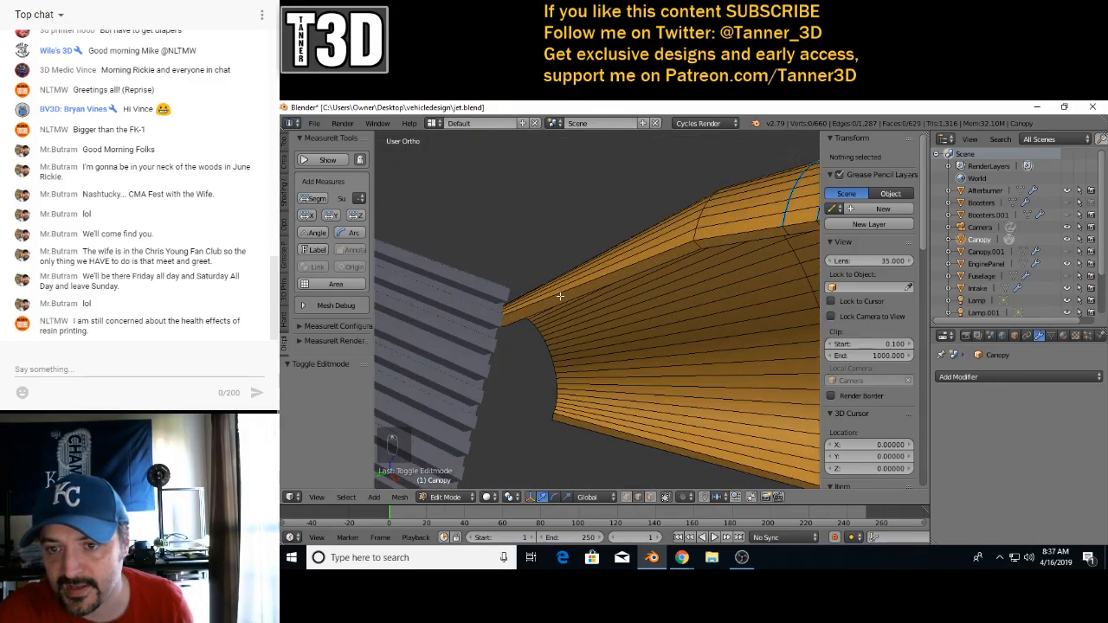
{"action": "middle_click_drag", "start_coordinate": [663, 331], "coordinate": [657, 375]}
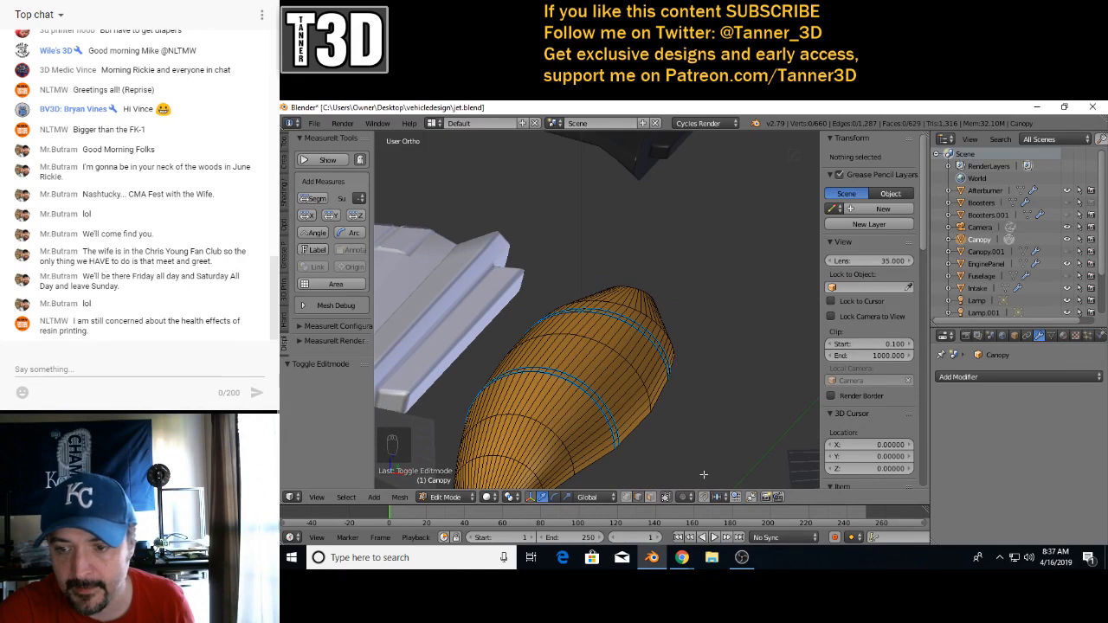
{"action": "left_click", "coordinate": [650, 497]}
{"action": "middle_click_drag", "start_coordinate": [637, 480], "coordinate": [572, 452]}
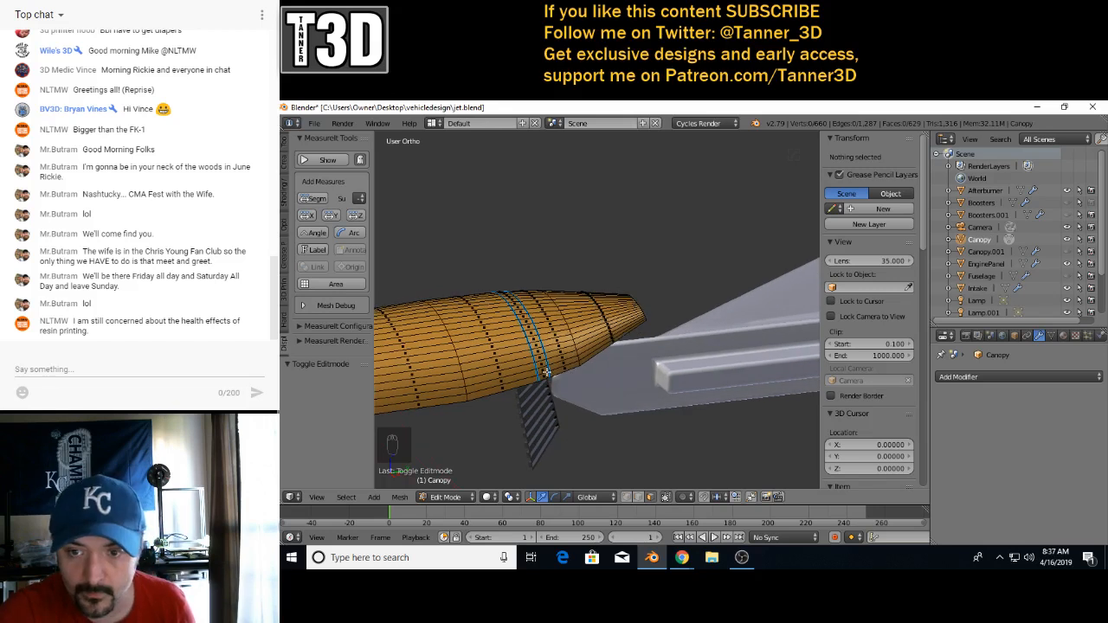
{"action": "right_click", "coordinate": [545, 372], "text": "alt"}
{"action": "middle_click_drag", "start_coordinate": [545, 372], "coordinate": [739, 336]}
{"action": "scroll", "coordinate": [464, 387], "scroll_direction": "up", "scroll_amount": 3}
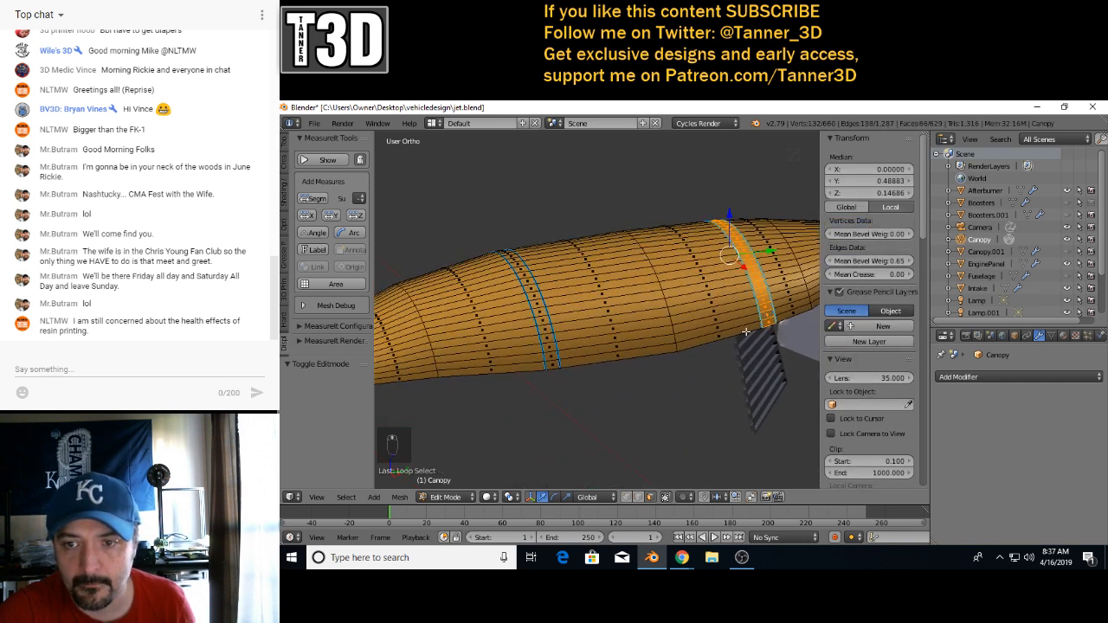
{"action": "right_click", "coordinate": [551, 350], "text": "alt+shift"}
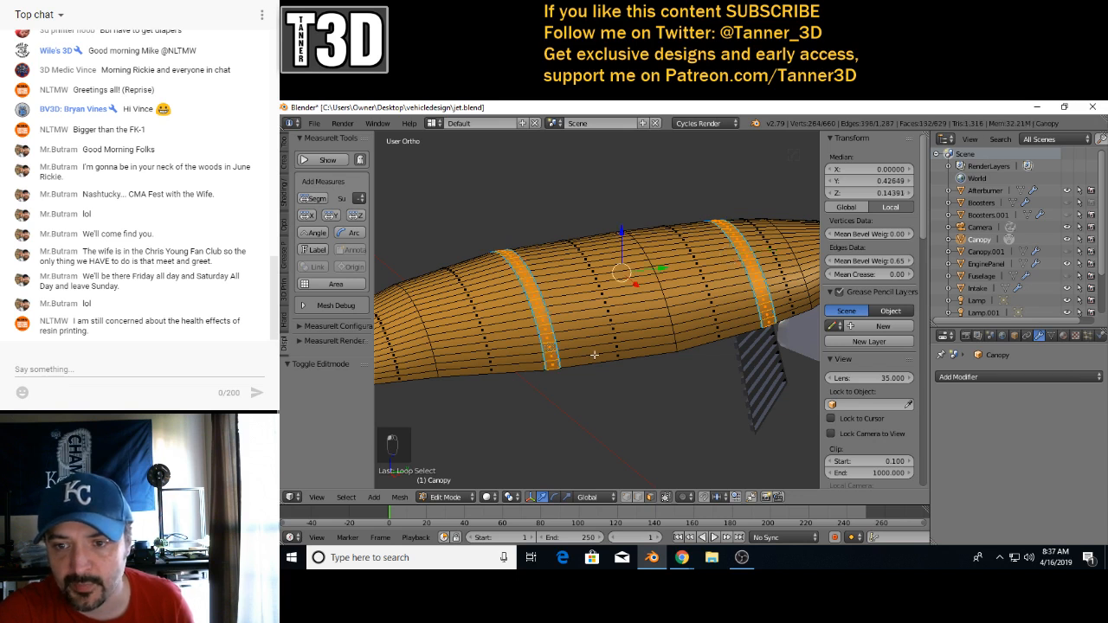
{"action": "scroll", "coordinate": [597, 355], "scroll_direction": "down", "scroll_amount": 2}
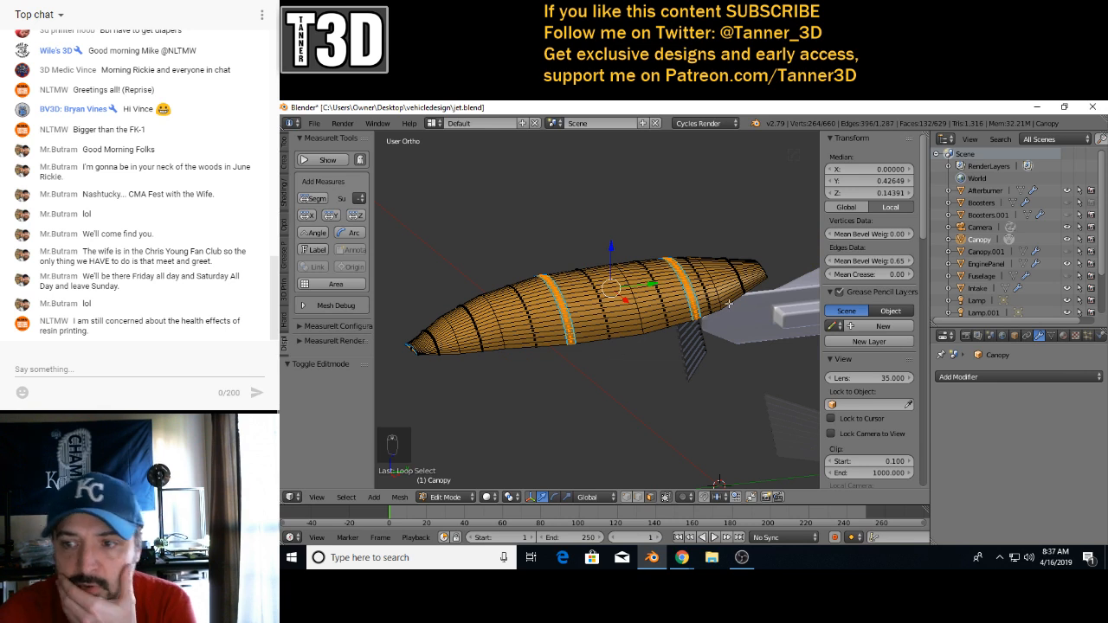
{"action": "scroll", "coordinate": [754, 294], "scroll_direction": "up", "scroll_amount": 3}
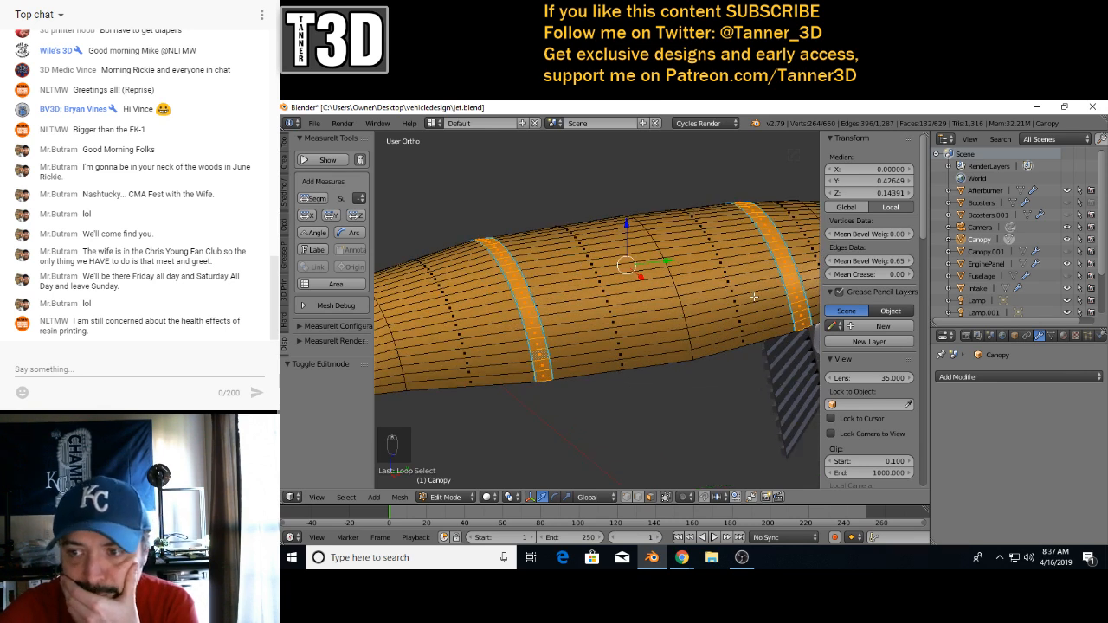
{"action": "scroll", "coordinate": [755, 297], "scroll_direction": "down", "scroll_amount": 1}
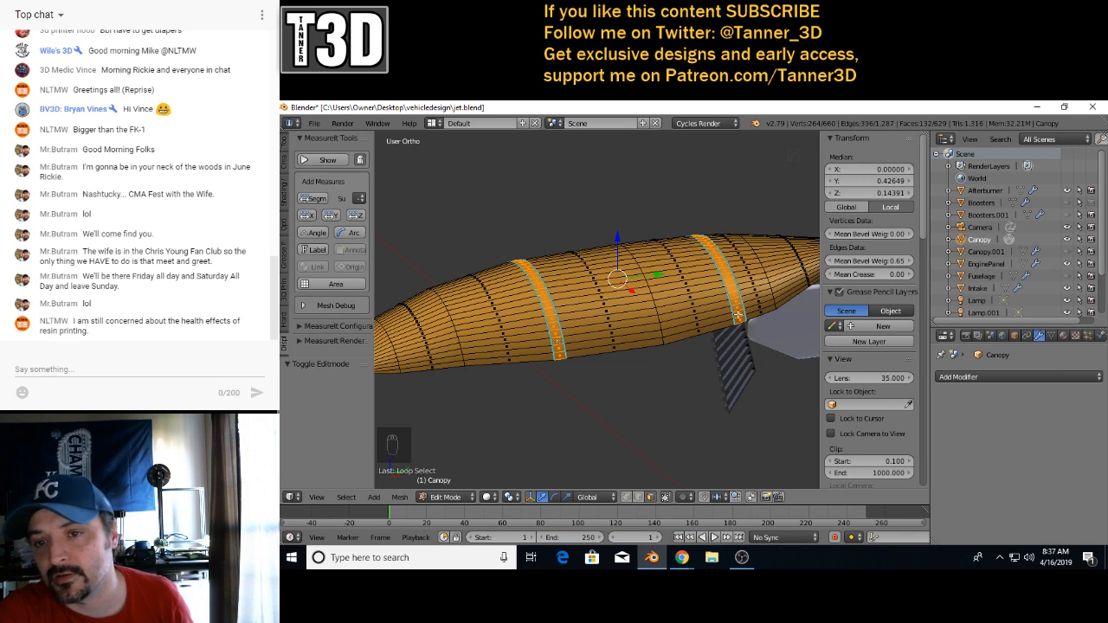
- Add the faces along one lower edge of the canopy, from behind the rear band to the front tip, to the selection
{"action": "scroll", "coordinate": [738, 314], "scroll_direction": "up", "scroll_amount": 2}
{"action": "middle_click_drag", "start_coordinate": [739, 313], "coordinate": [682, 343]}
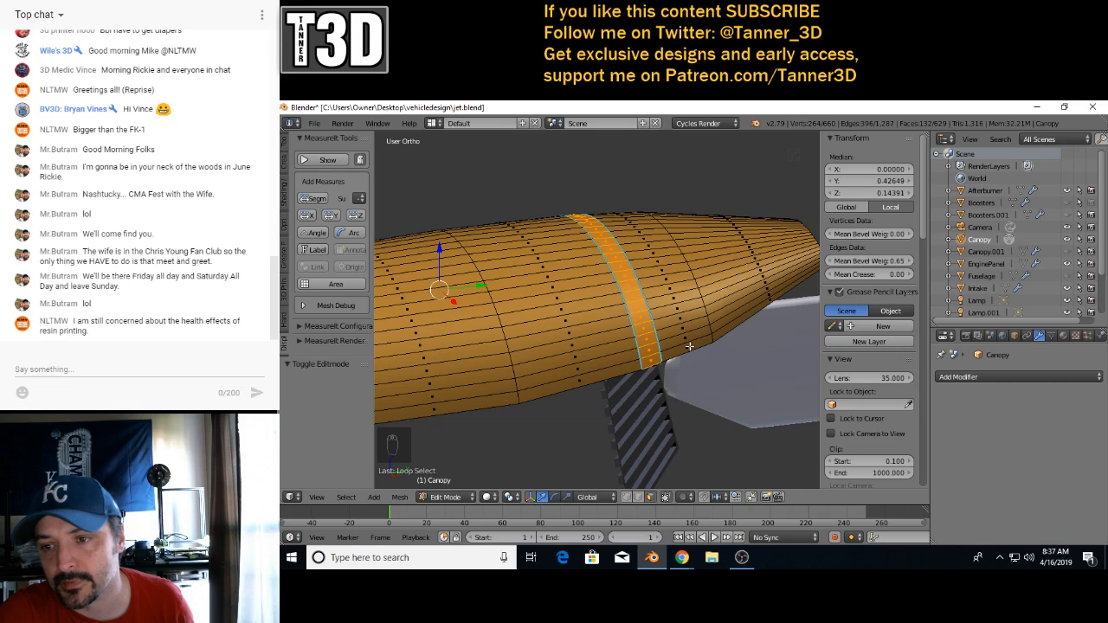
{"action": "right_click", "coordinate": [688, 345], "text": "shift"}
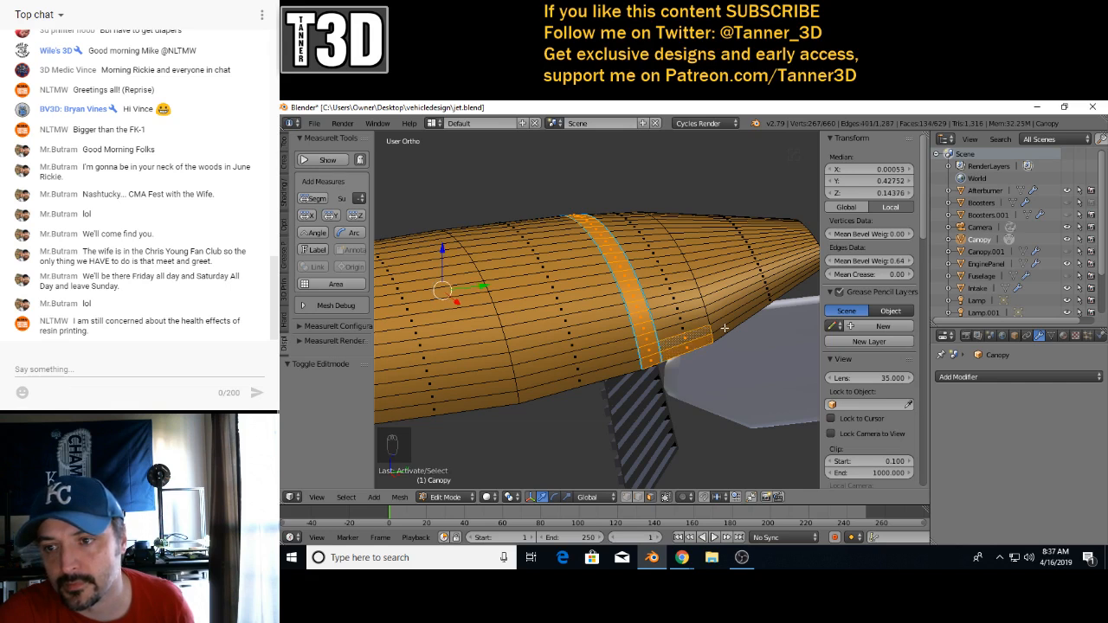
{"action": "scroll", "coordinate": [724, 328], "scroll_direction": "down", "scroll_amount": 3}
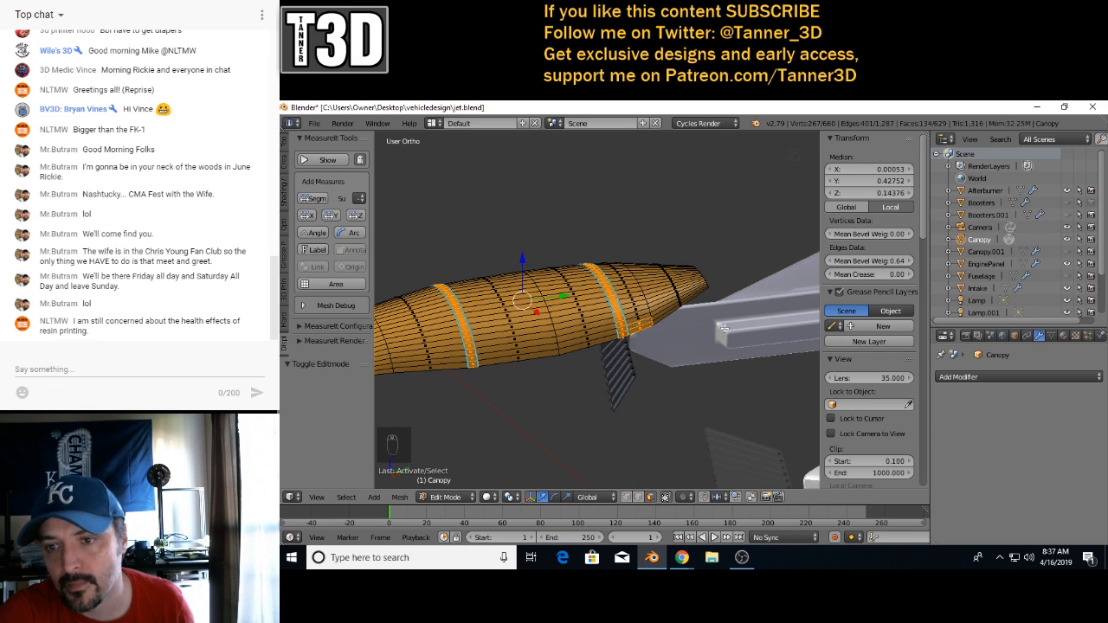
{"action": "scroll", "coordinate": [709, 327], "scroll_direction": "up", "scroll_amount": 2}
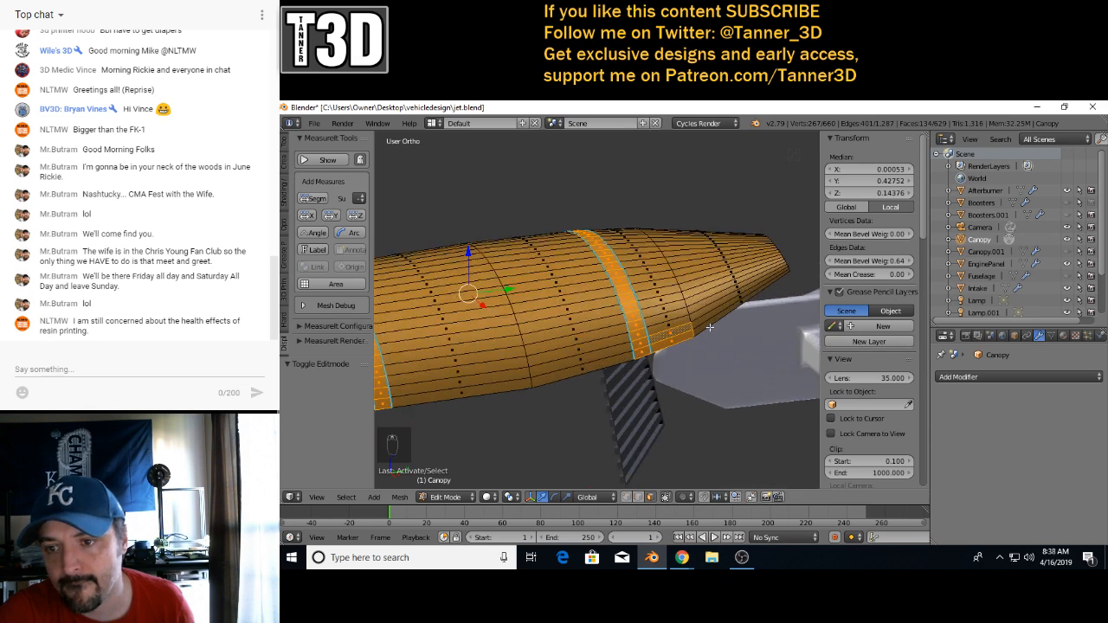
{"action": "scroll", "coordinate": [710, 327], "scroll_direction": "down", "scroll_amount": 3}
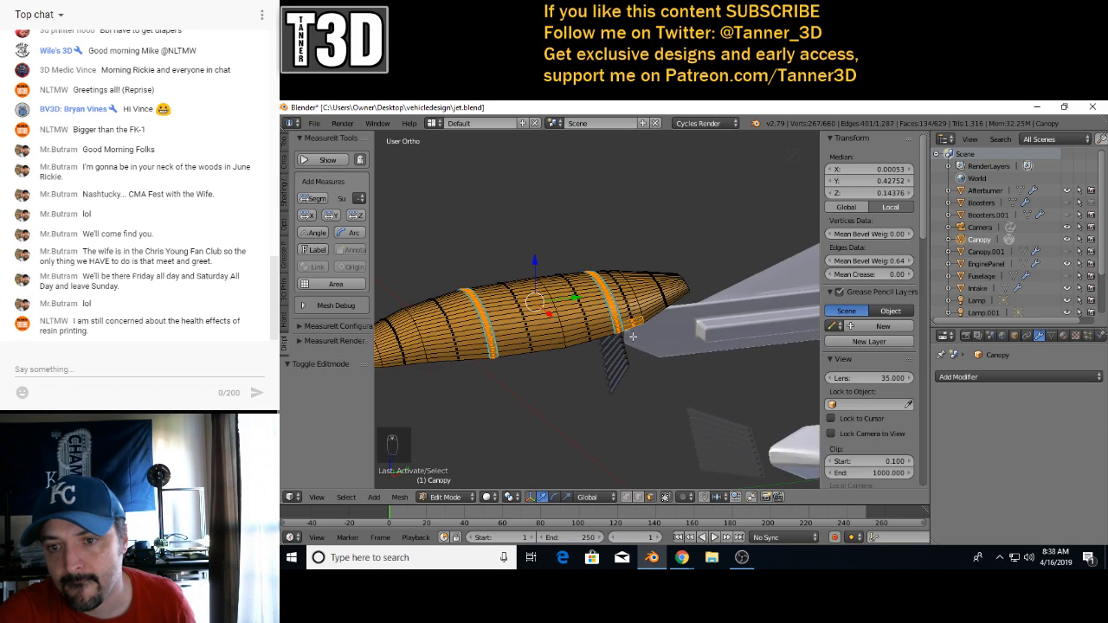
{"action": "left_click", "coordinate": [549, 346], "text": "shift"}
{"action": "left_click", "coordinate": [479, 358], "text": "shift"}
{"action": "scroll", "coordinate": [510, 370], "scroll_direction": "up", "scroll_amount": 2}
{"action": "middle_click_drag", "start_coordinate": [515, 374], "coordinate": [806, 317], "text": "shift"}
{"action": "left_click", "coordinate": [521, 347], "text": "shift"}
{"action": "left_click", "coordinate": [499, 350], "text": "shift"}
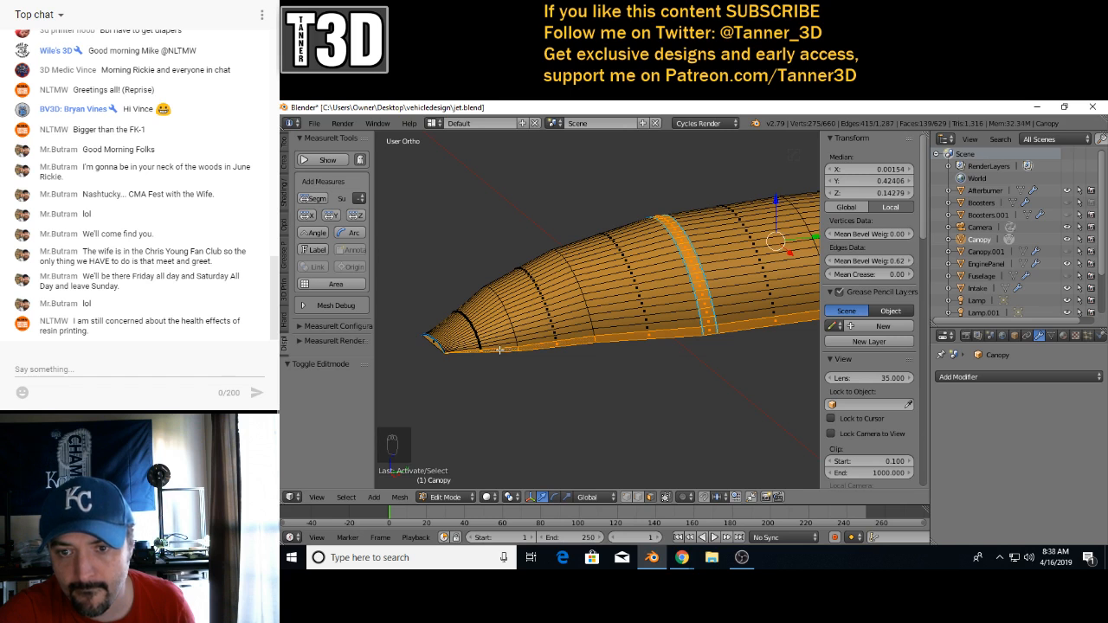
- Cut one edge loop around the canopy close to its front tip and slide it toward the tip
{"action": "key", "text": "ctrl+r"}
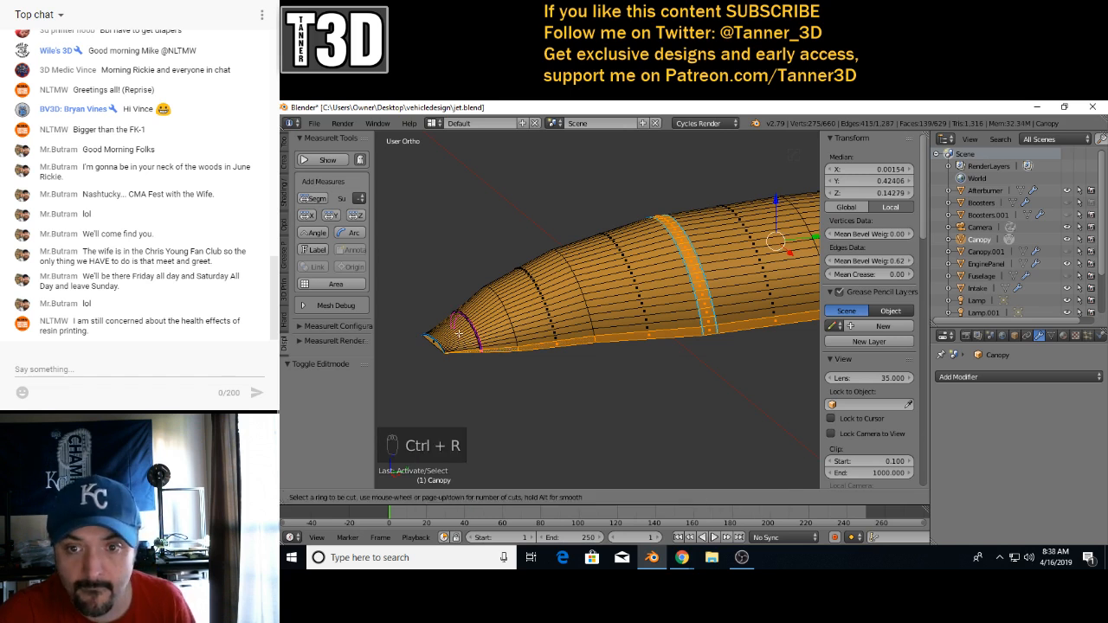
{"action": "left_click", "coordinate": [452, 335]}
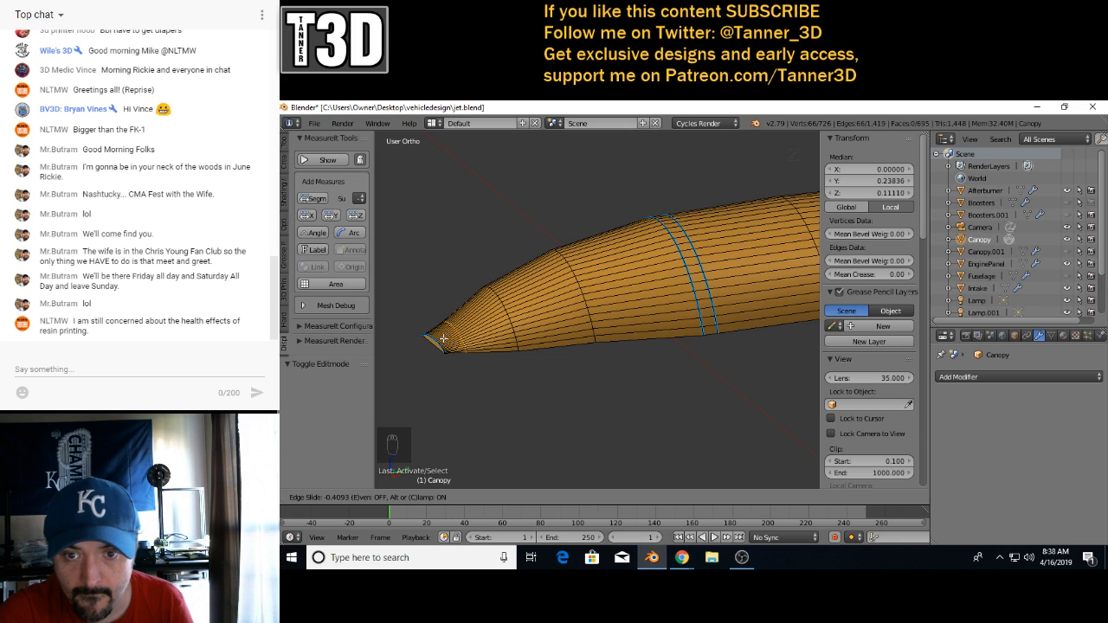
{"action": "left_click", "coordinate": [444, 339]}
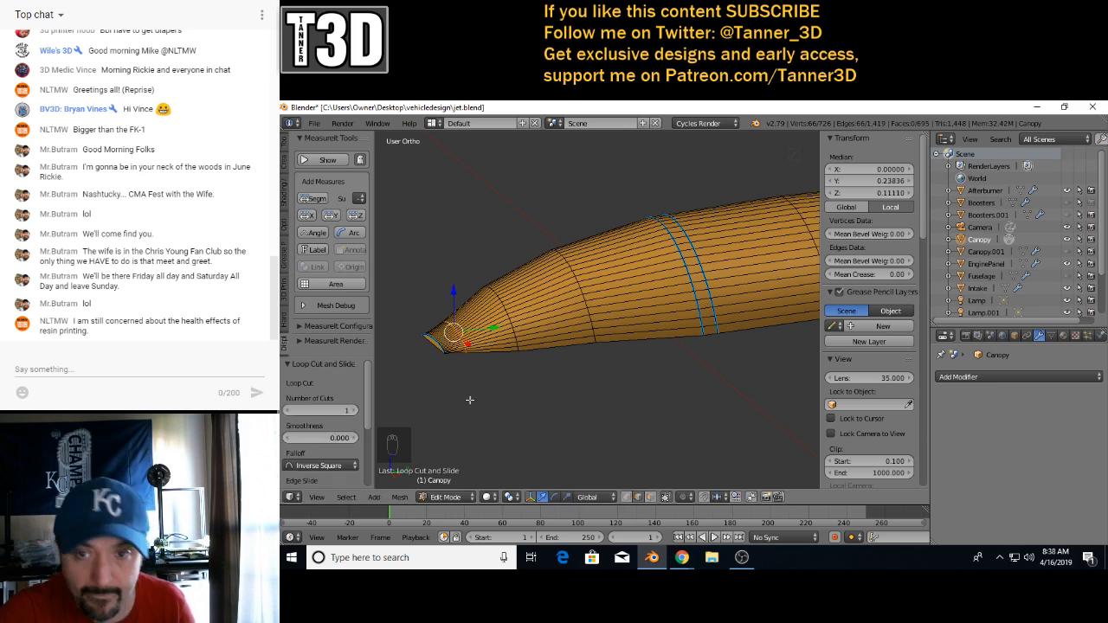
- Clear the selection and, in face selection mode, select the narrow face loop at the canopy's front tip
{"action": "key", "text": "a"}
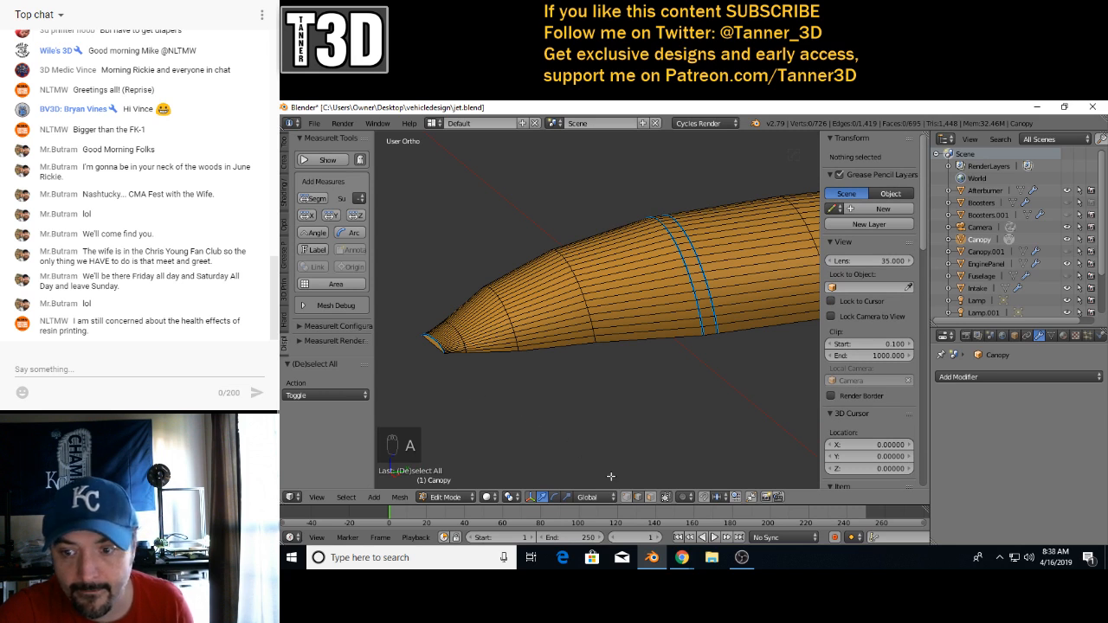
{"action": "left_click", "coordinate": [653, 497]}
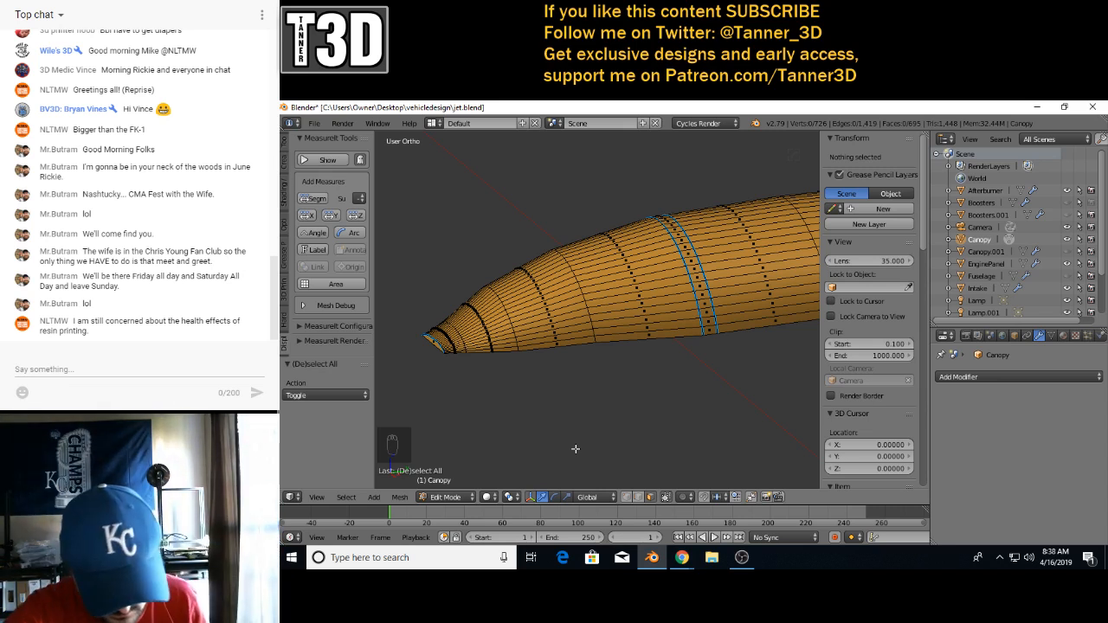
{"action": "left_click", "coordinate": [452, 346], "text": "alt"}
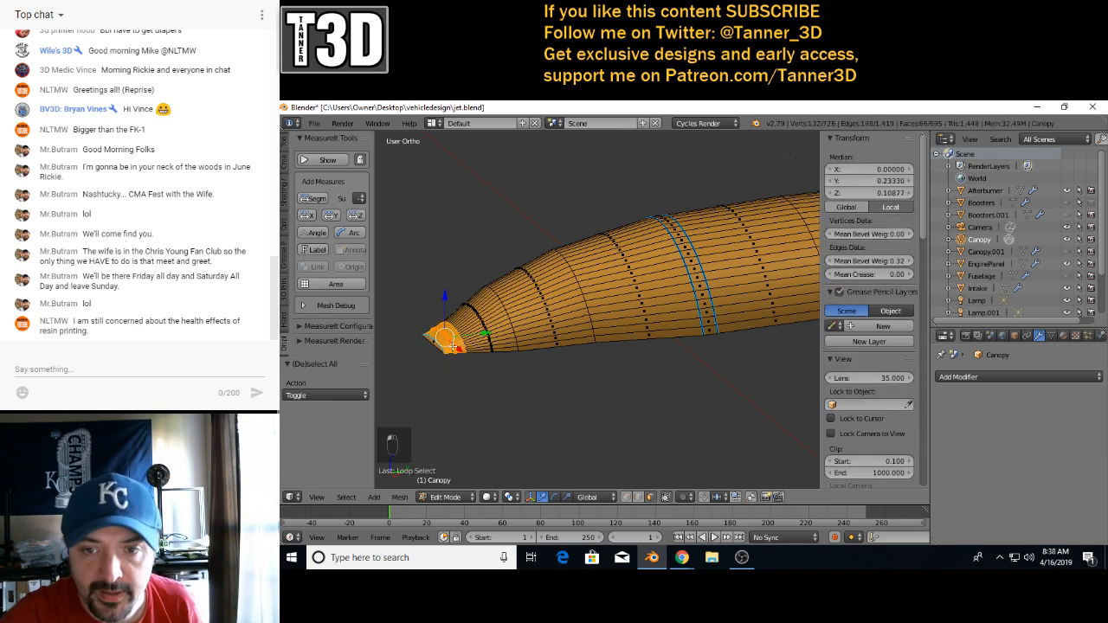
- Add the two lowest rows of faces on one side, from the tip loop to the front band, to the selection
{"action": "scroll", "coordinate": [481, 358], "scroll_direction": "up", "scroll_amount": 3}
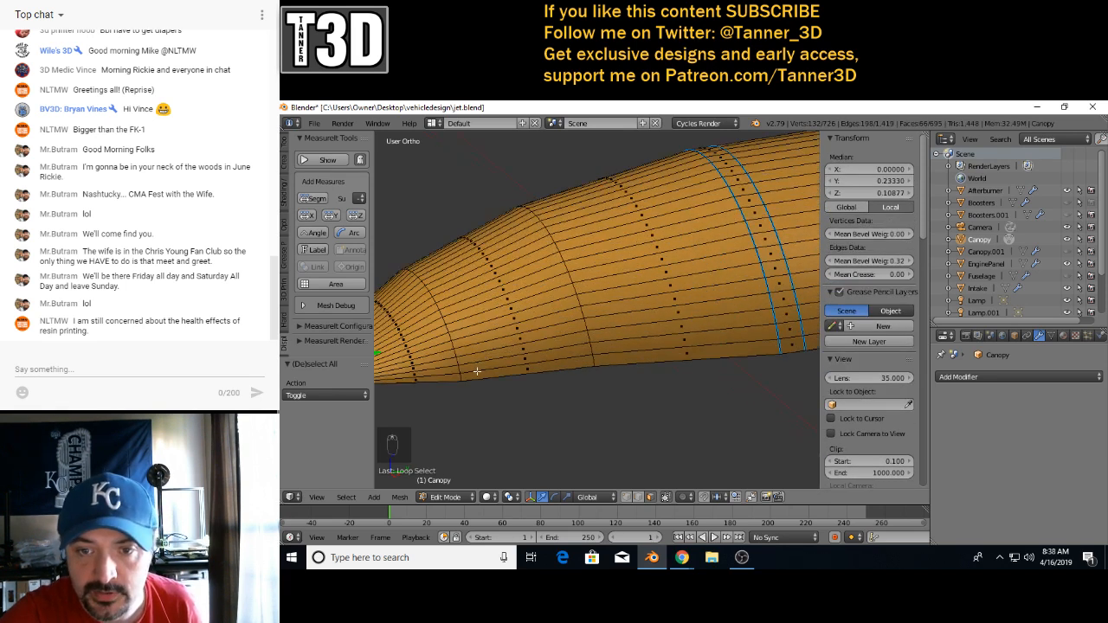
{"action": "scroll", "coordinate": [477, 372], "scroll_direction": "down", "scroll_amount": 2}
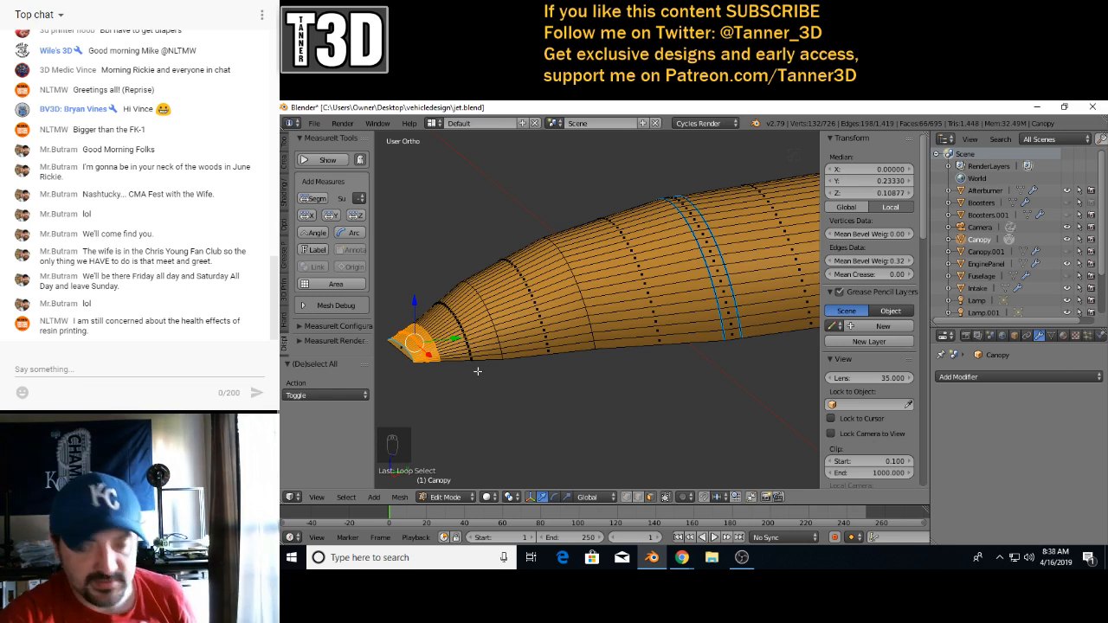
{"action": "scroll", "coordinate": [477, 370], "scroll_direction": "up", "scroll_amount": 4}
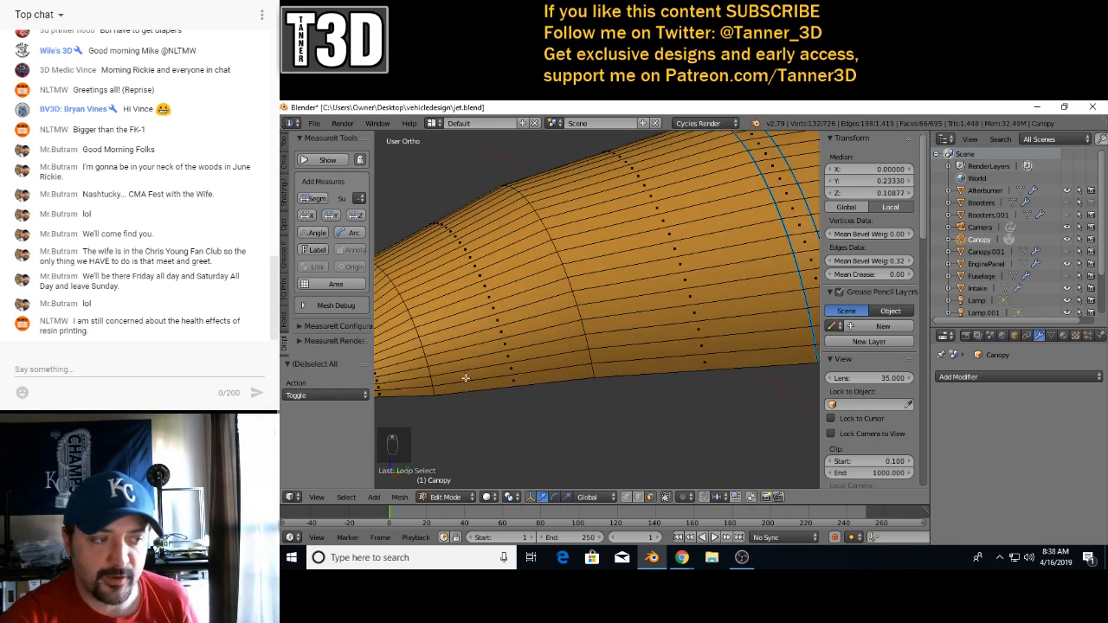
{"action": "scroll", "coordinate": [465, 378], "scroll_direction": "down", "scroll_amount": 3}
{"action": "scroll", "coordinate": [466, 378], "scroll_direction": "up", "scroll_amount": 3}
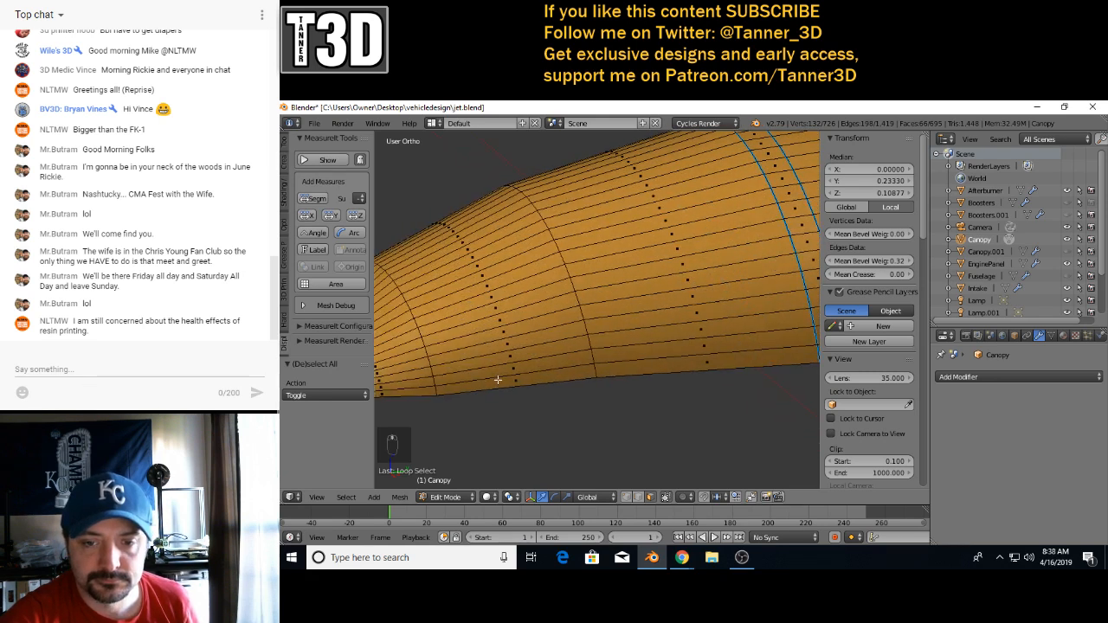
{"action": "scroll", "coordinate": [466, 378], "scroll_direction": "down", "scroll_amount": 2}
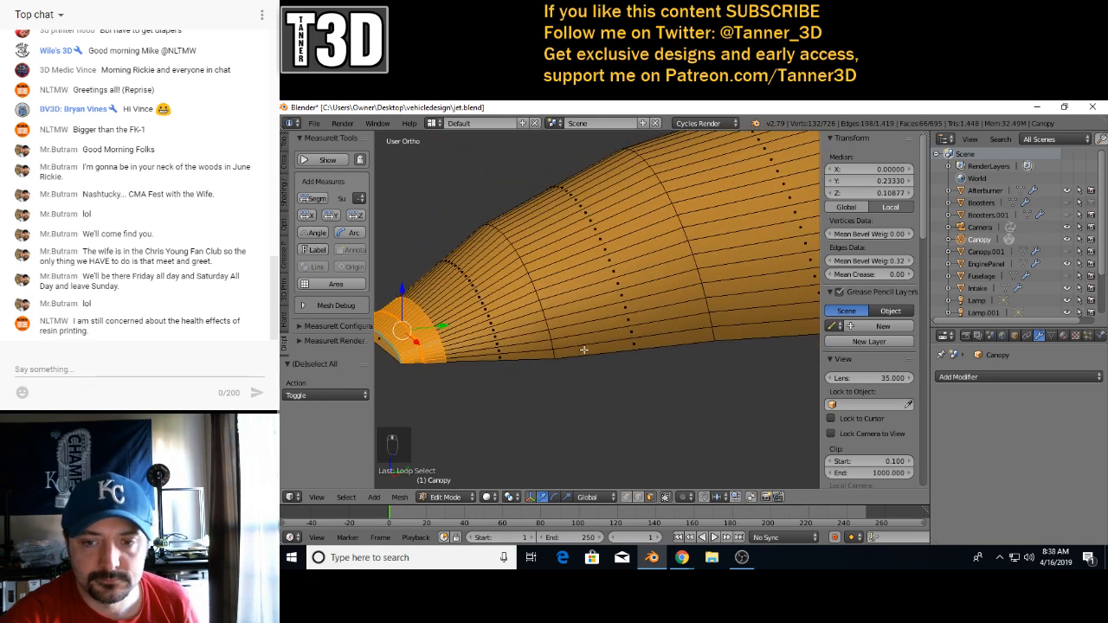
{"action": "right_click", "coordinate": [533, 355], "text": "shift"}
{"action": "right_click", "coordinate": [511, 352], "text": "shift"}
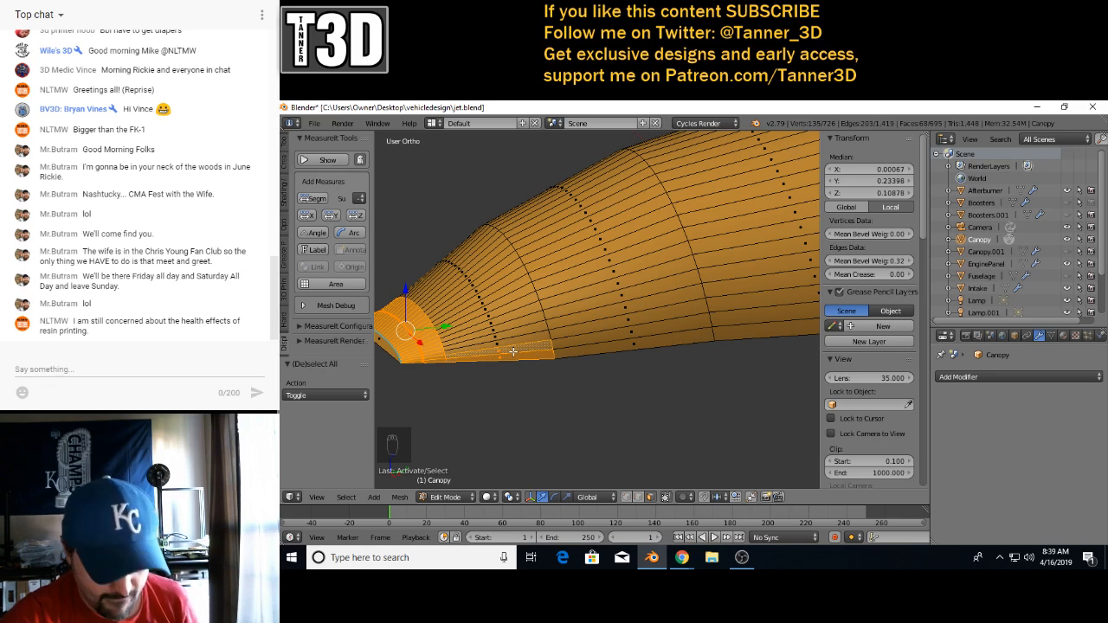
{"action": "right_click", "coordinate": [581, 351], "text": "shift"}
{"action": "right_click", "coordinate": [579, 343], "text": "shift"}
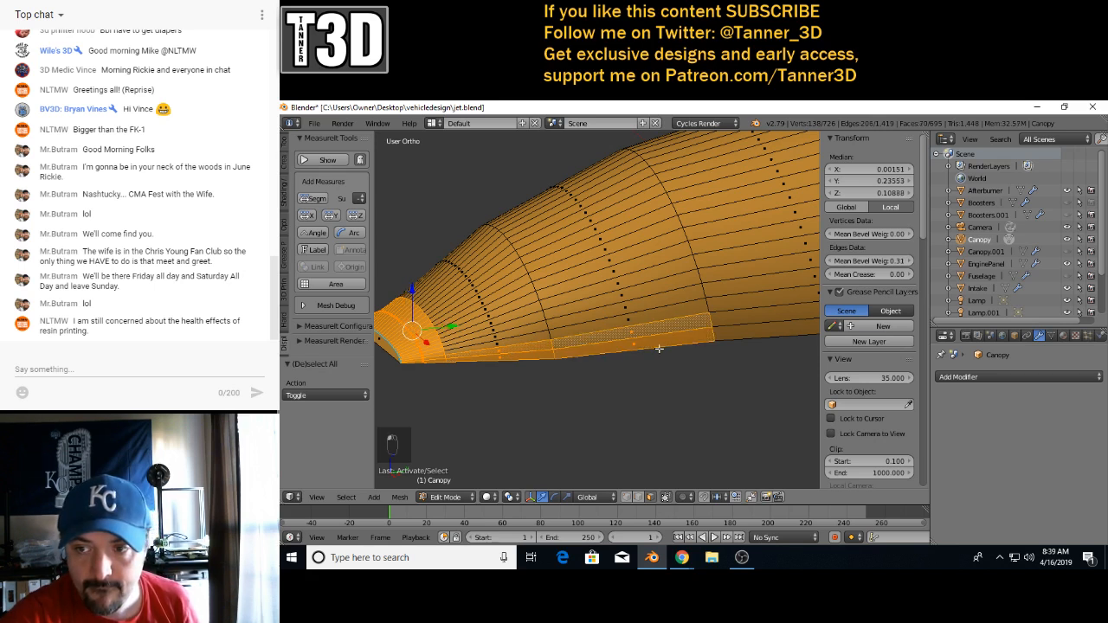
{"action": "right_click", "coordinate": [727, 334], "text": "shift"}
{"action": "right_click", "coordinate": [728, 318], "text": "shift"}
{"action": "scroll", "coordinate": [728, 318], "scroll_direction": "down", "scroll_amount": 2}
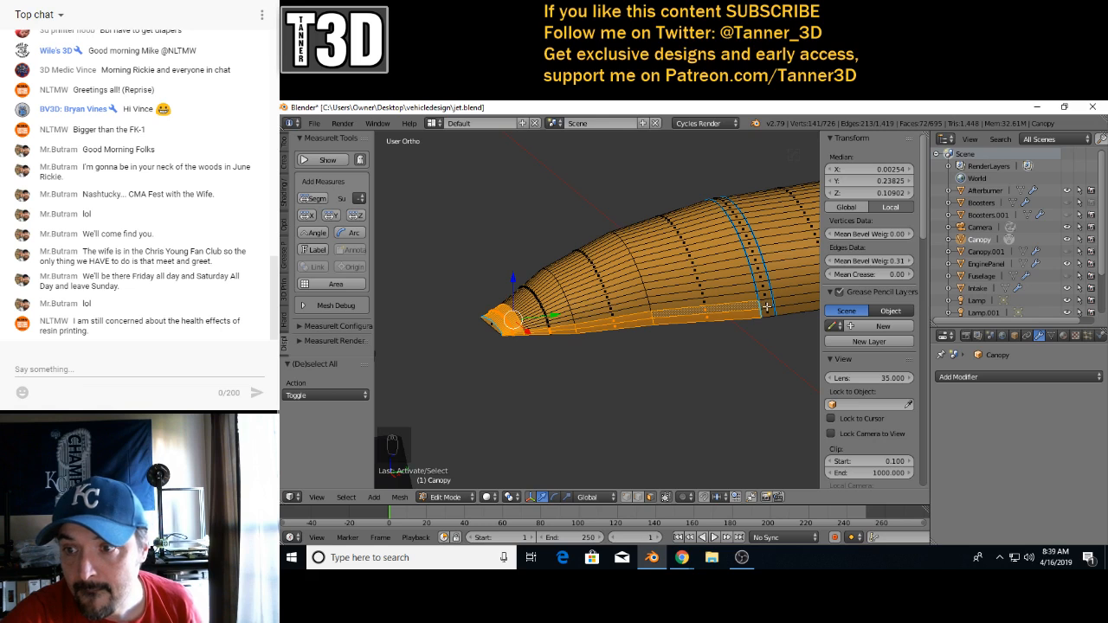
- Add both canopy band face loops and the two lowest rows of side faces between them to the selection
{"action": "right_click", "coordinate": [766, 304], "text": "alt+shift"}
{"action": "middle_click_drag", "start_coordinate": [757, 319], "coordinate": [576, 337], "text": "shift"}
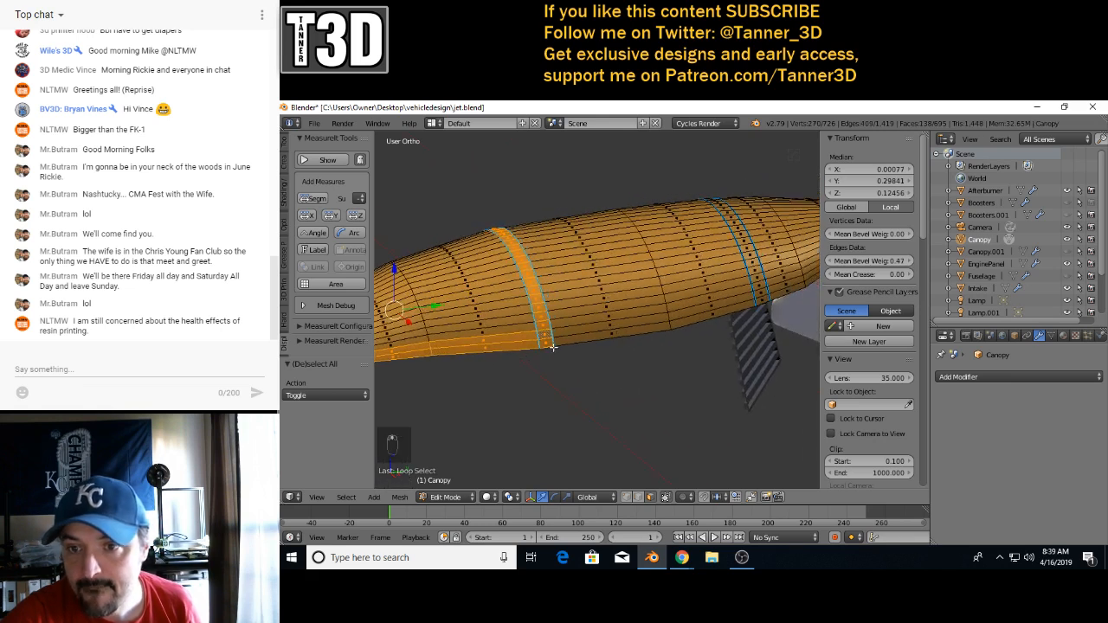
{"action": "right_click", "coordinate": [575, 339], "text": "shift"}
{"action": "right_click", "coordinate": [644, 324], "text": "shift"}
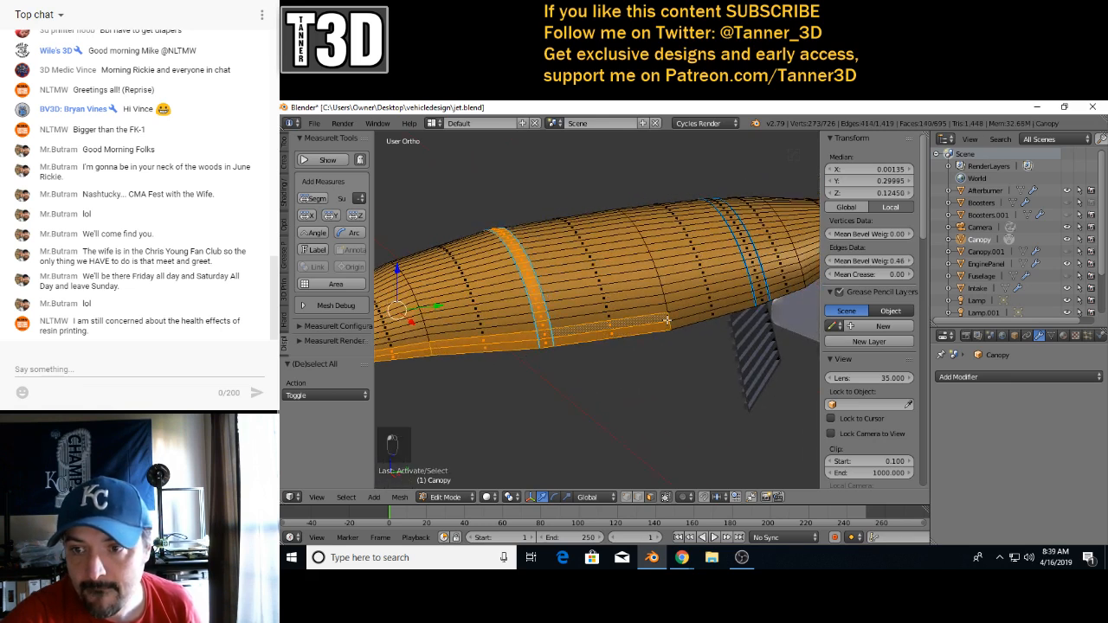
{"action": "right_click", "coordinate": [762, 297], "text": "alt+shift"}
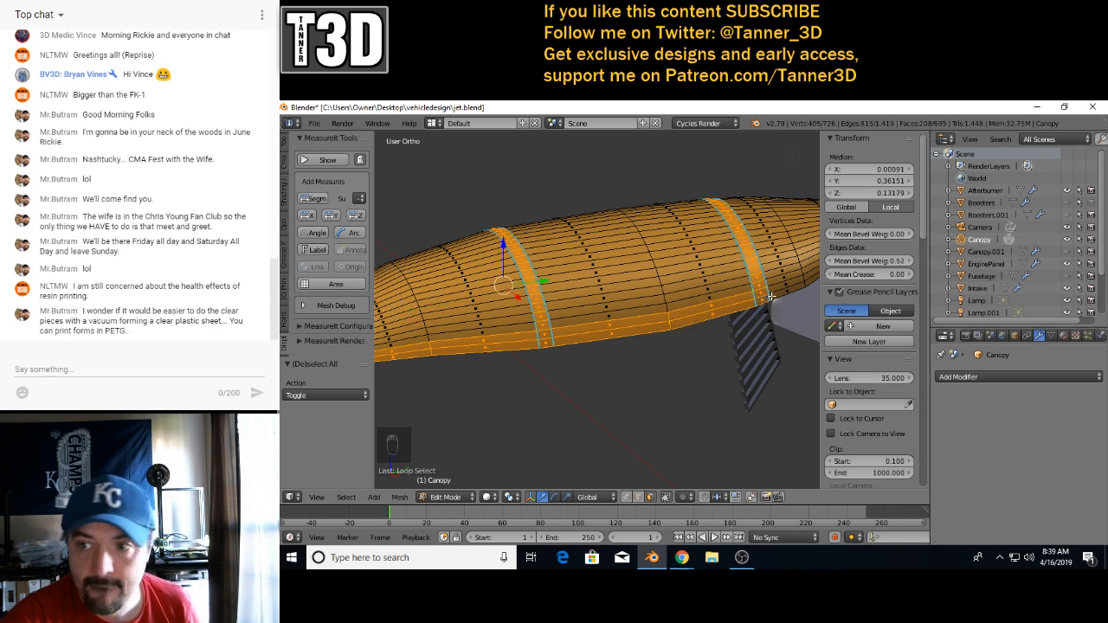
- Add the two lowest faces behind the rear band and the whole face loop at the canopy's rear end
{"action": "right_click", "coordinate": [778, 289], "text": "shift"}
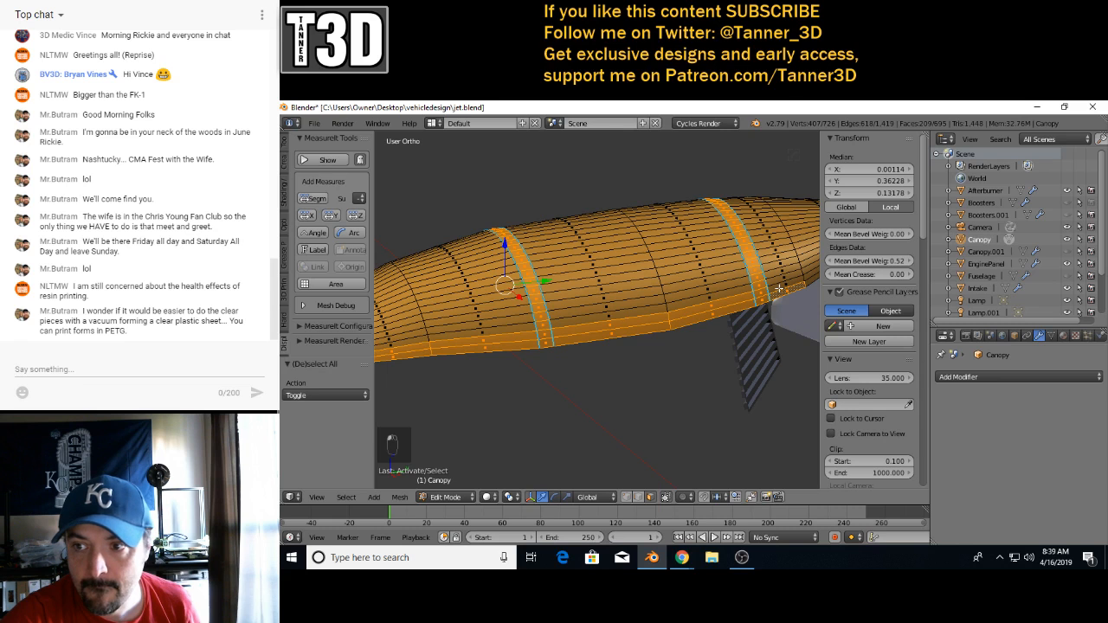
{"action": "right_click", "coordinate": [790, 285], "text": "shift"}
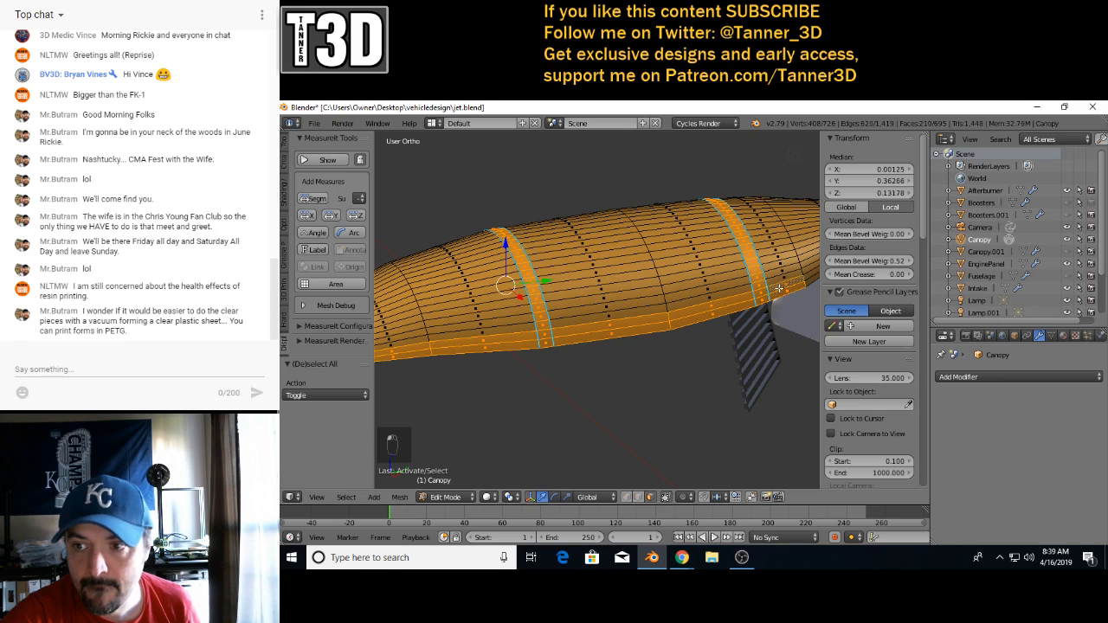
{"action": "right_click", "coordinate": [814, 277], "text": "alt+shift"}
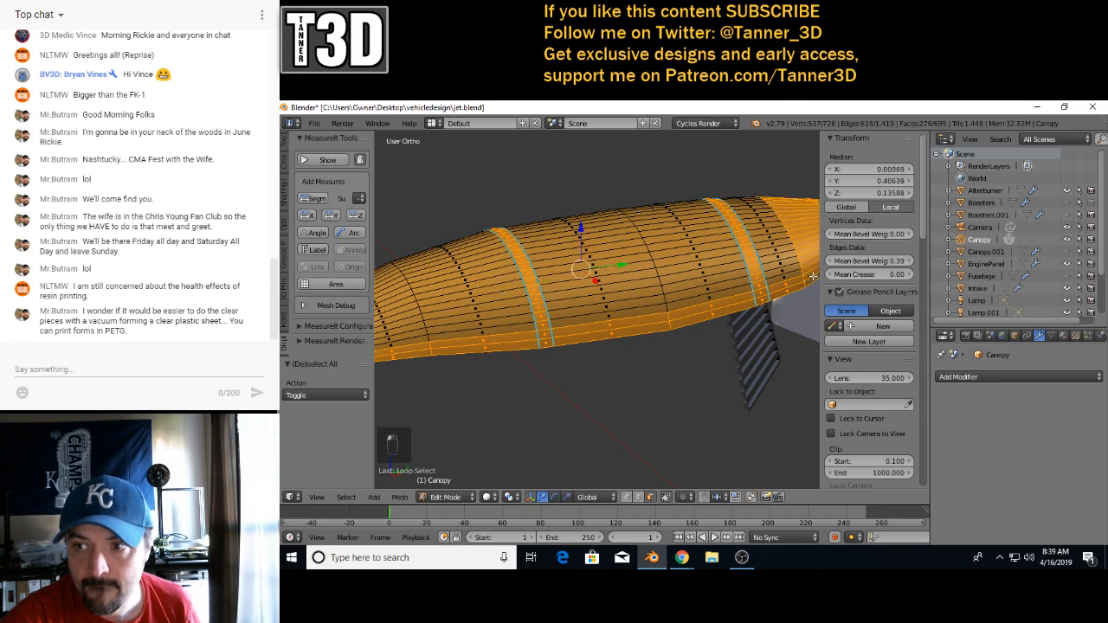
- On the canopy's opposite side, add the two lowest rows of faces behind the rear band and between the two bands
{"action": "scroll", "coordinate": [734, 292], "scroll_direction": "down", "scroll_amount": 5}
{"action": "middle_click_drag", "start_coordinate": [586, 338], "coordinate": [778, 331]}
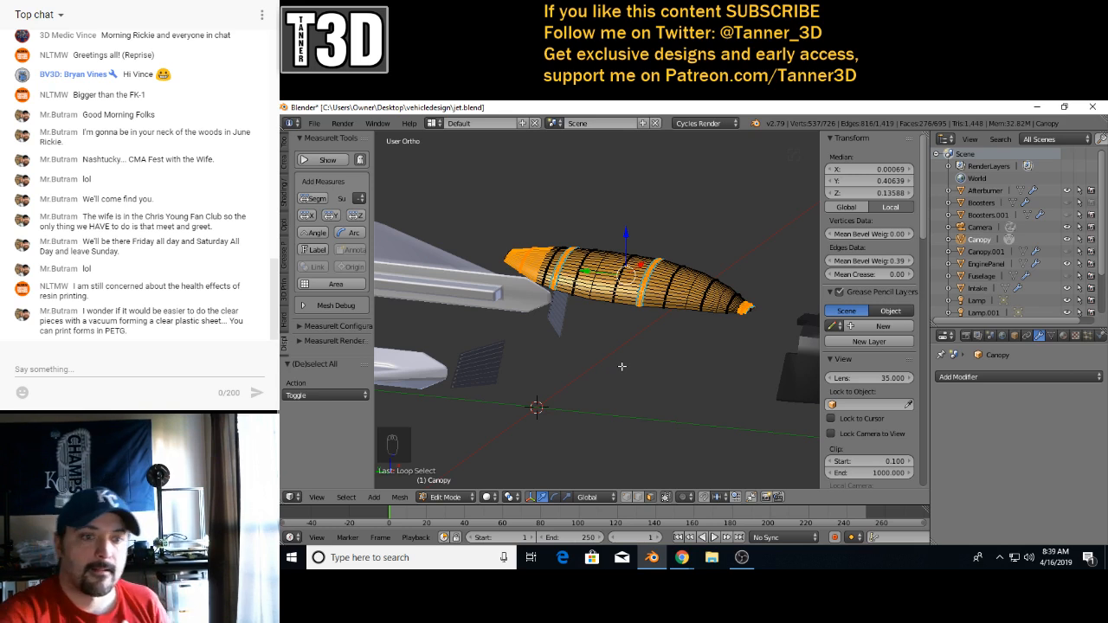
{"action": "scroll", "coordinate": [621, 368], "scroll_direction": "up", "scroll_amount": 5}
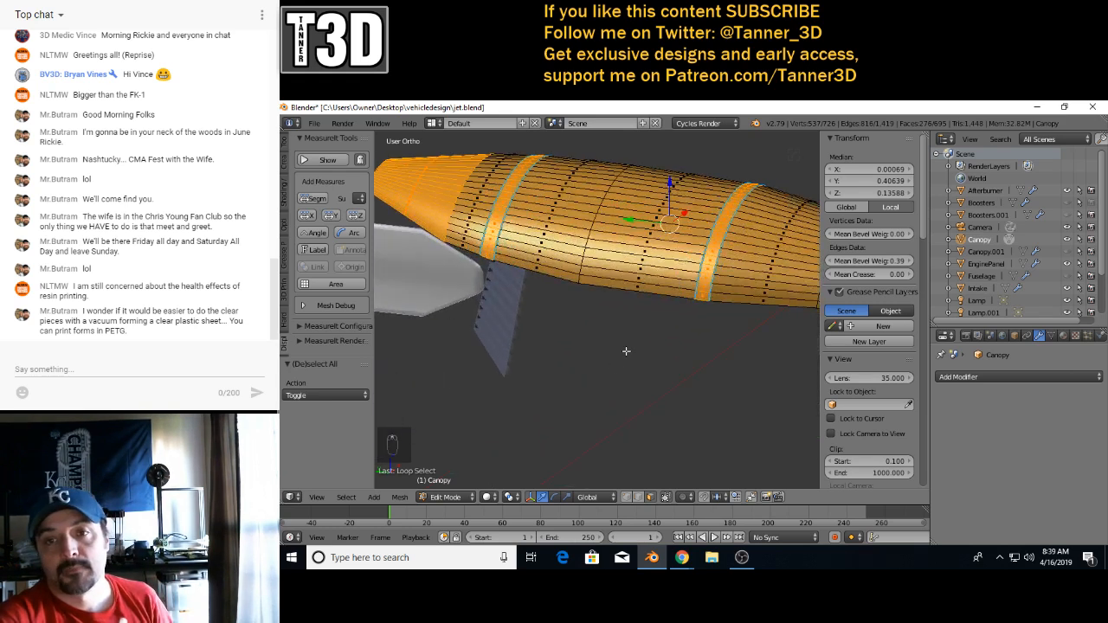
{"action": "middle_click_drag", "start_coordinate": [627, 352], "coordinate": [603, 362]}
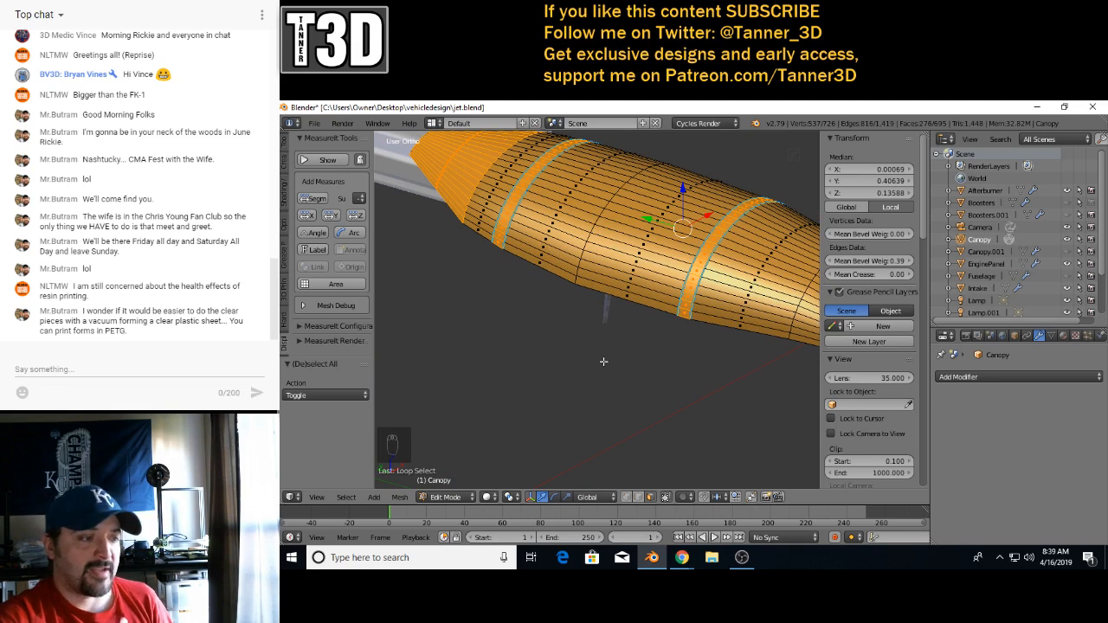
{"action": "scroll", "coordinate": [563, 349], "scroll_direction": "up", "scroll_amount": 3}
{"action": "middle_click_drag", "start_coordinate": [559, 322], "coordinate": [615, 446], "text": "shift"}
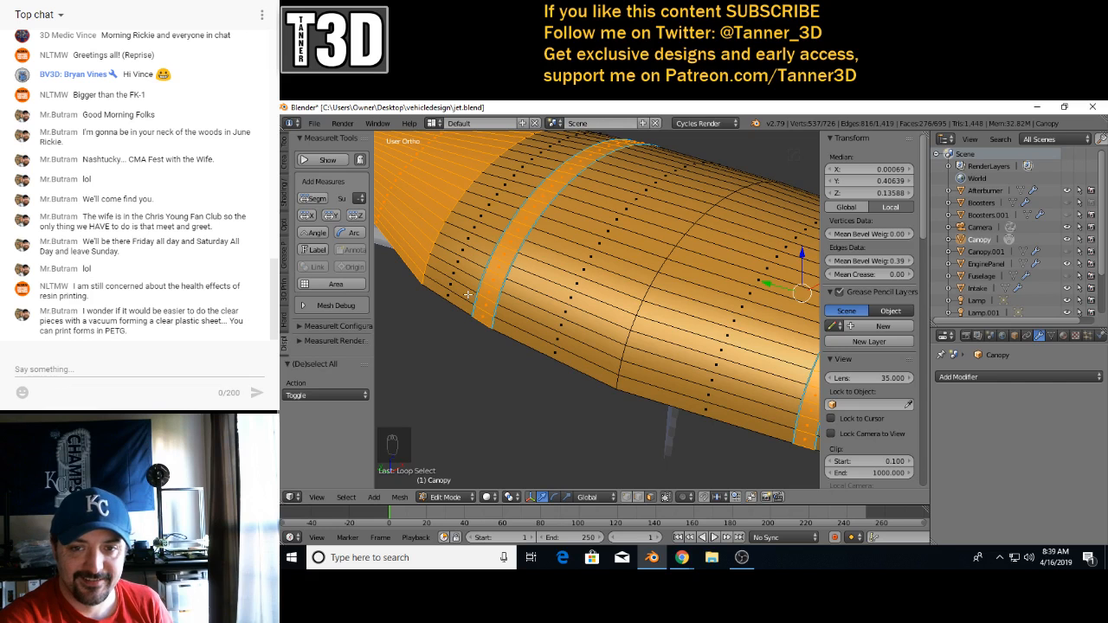
{"action": "right_click", "coordinate": [522, 334], "text": "shift"}
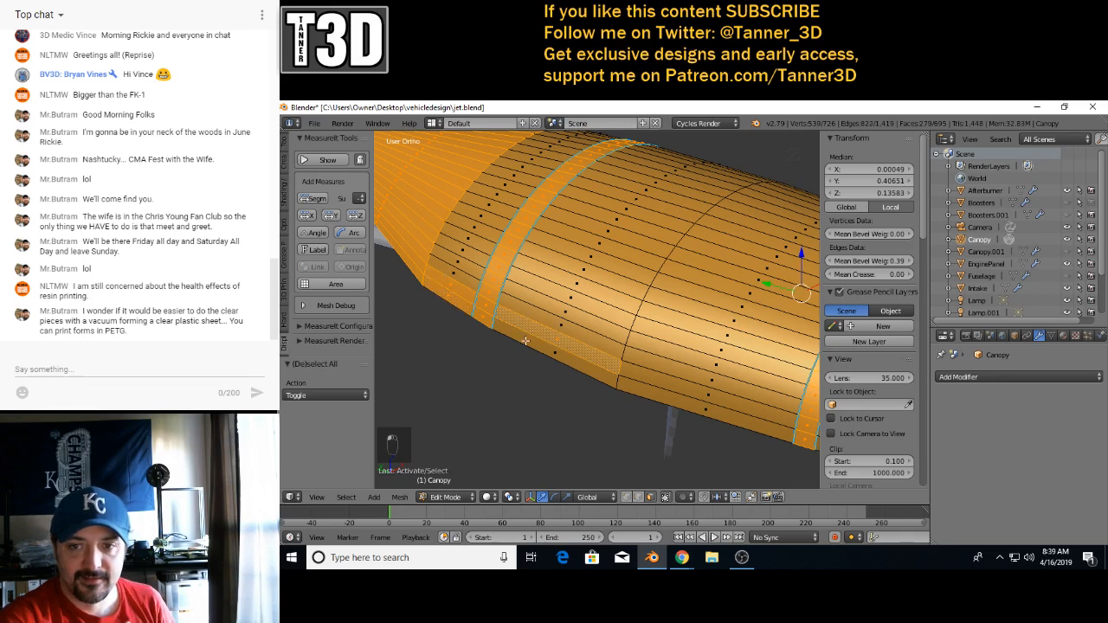
{"action": "right_click", "coordinate": [588, 359], "text": "shift"}
{"action": "right_click", "coordinate": [662, 380], "text": "shift"}
{"action": "right_click", "coordinate": [670, 401], "text": "shift"}
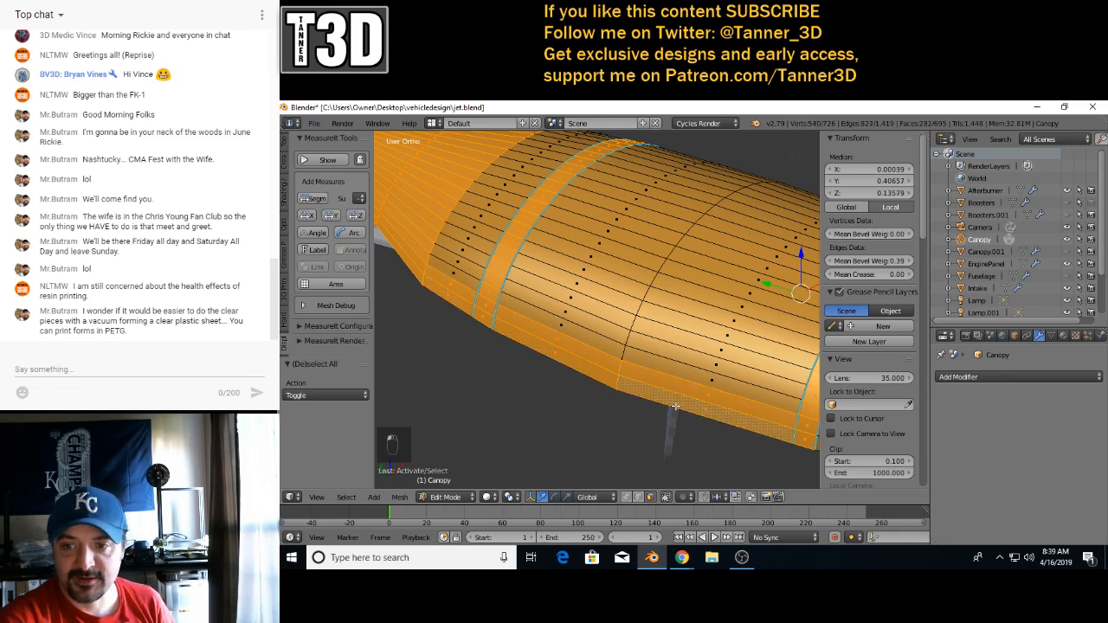
- Add a low side face just ahead of the front band, on the canopy's opposite side, to the selection
{"action": "scroll", "coordinate": [674, 404], "scroll_direction": "down", "scroll_amount": 3}
{"action": "scroll", "coordinate": [505, 381], "scroll_direction": "up", "scroll_amount": 5}
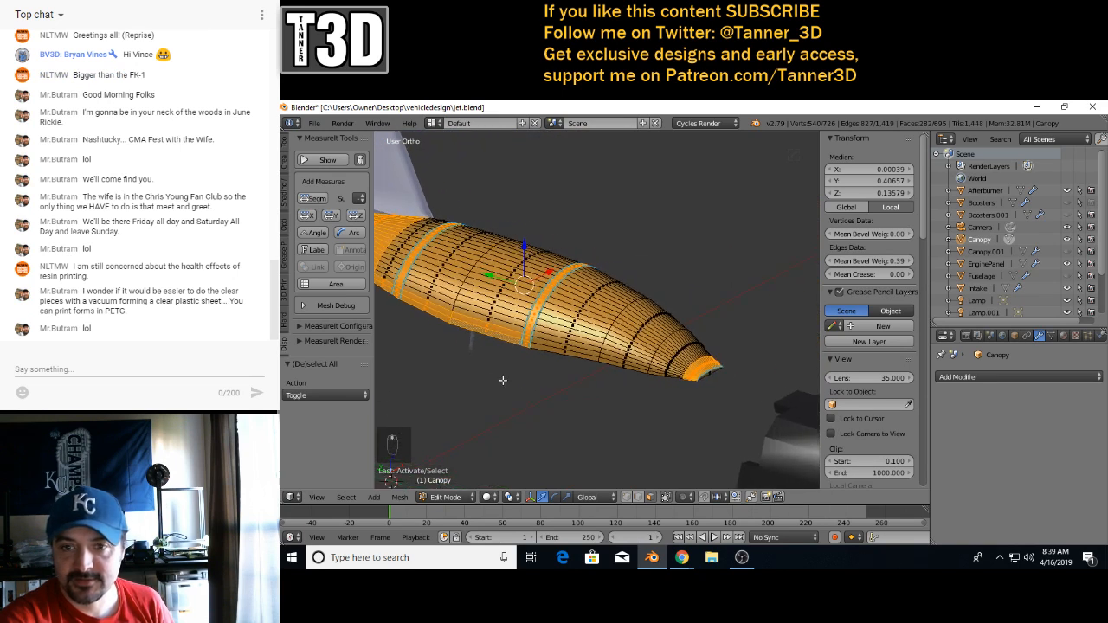
{"action": "right_click", "coordinate": [479, 403], "text": "shift"}
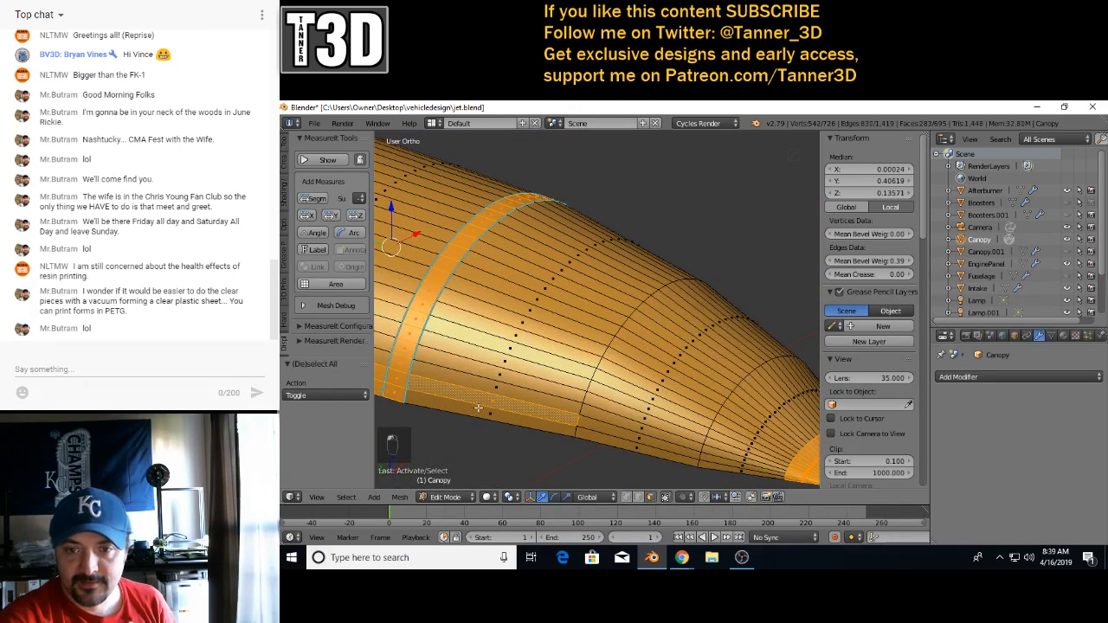
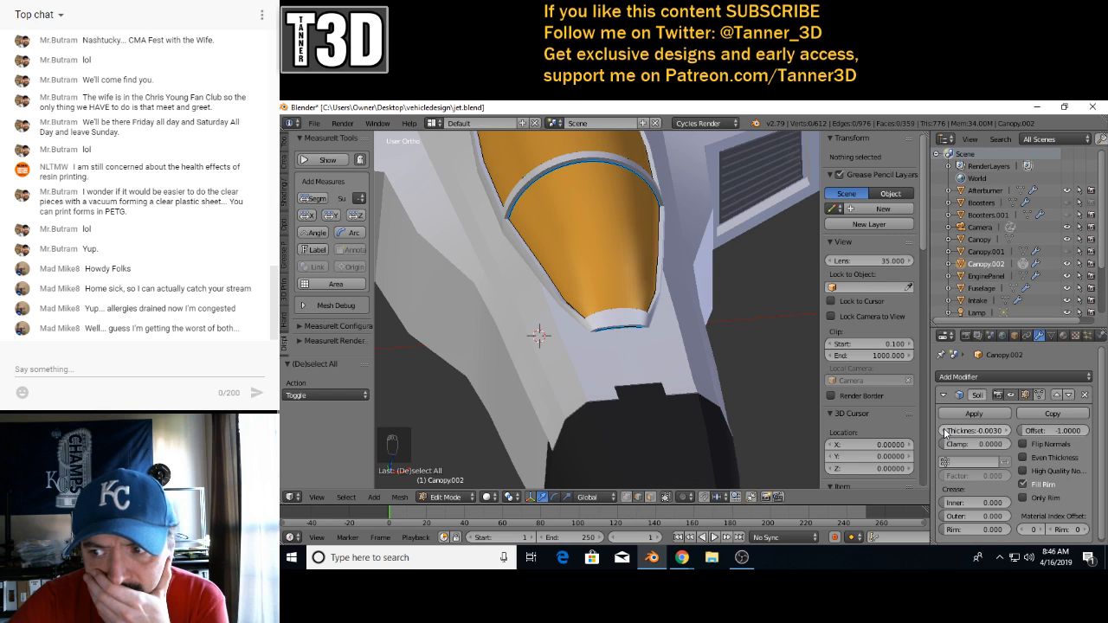
- Set the Solidify modifier's thickness on the separated canopy frame to -0.0025
{"action": "scroll", "coordinate": [734, 337], "scroll_direction": "up", "scroll_amount": 2}
{"action": "middle_click_drag", "start_coordinate": [735, 337], "coordinate": [452, 321]}
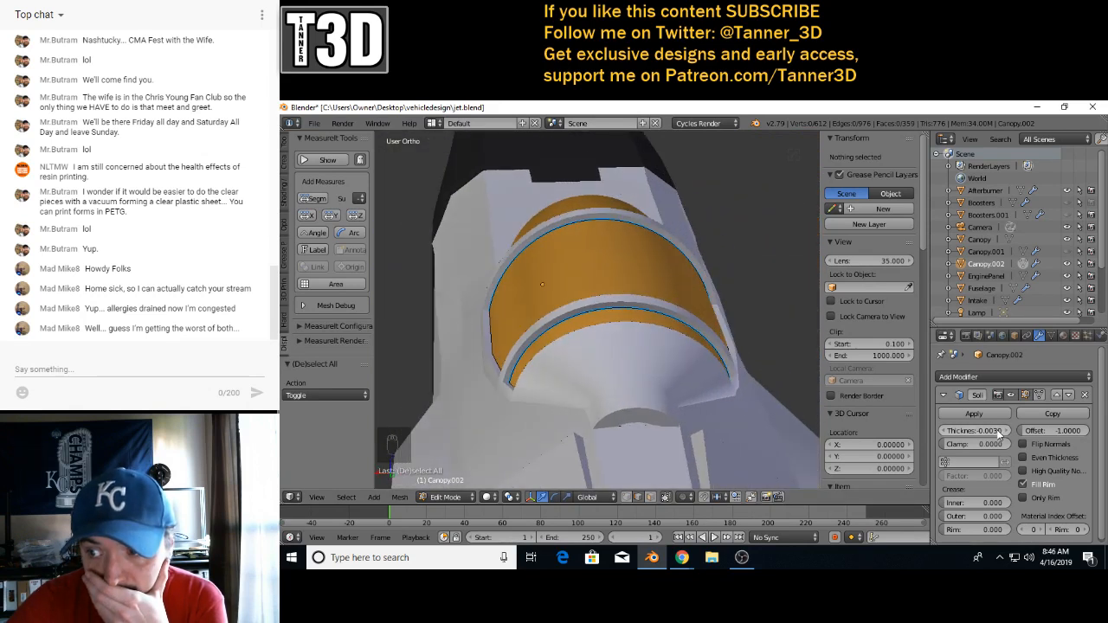
{"action": "left_click", "coordinate": [997, 432]}
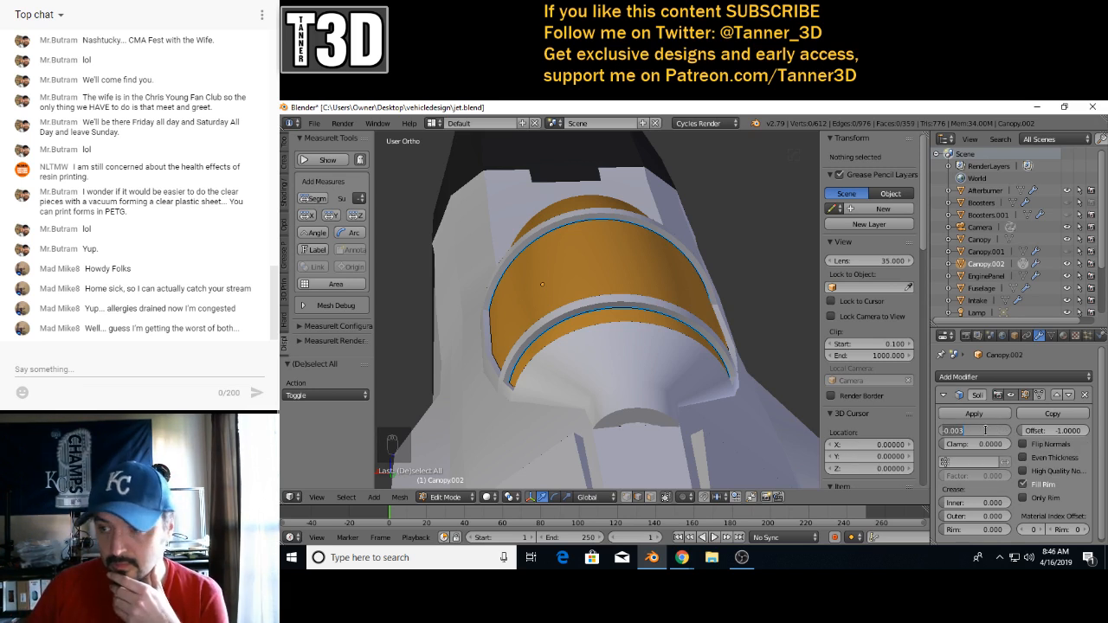
{"action": "type", "text": "-0.00"}
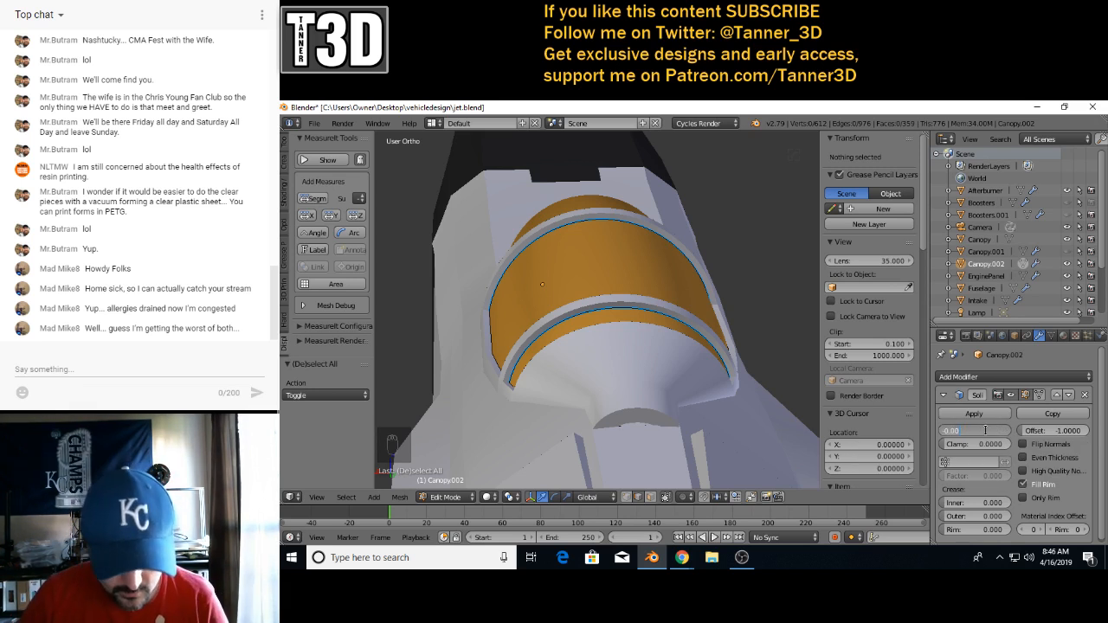
{"action": "type", "text": "25"}
{"action": "key", "text": "Return"}
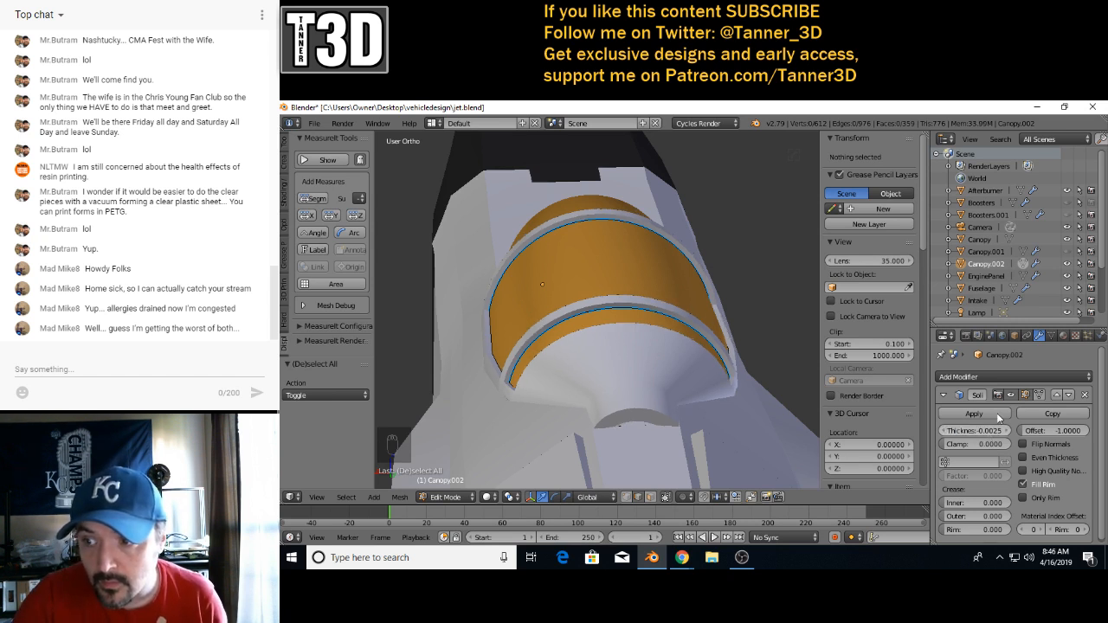
- Set the canopy frame's Solidify thickness to -0.0015 and check the frame against the whole jet
{"action": "left_click", "coordinate": [1005, 432]}
{"action": "middle_click_drag", "start_coordinate": [664, 363], "coordinate": [438, 327]}
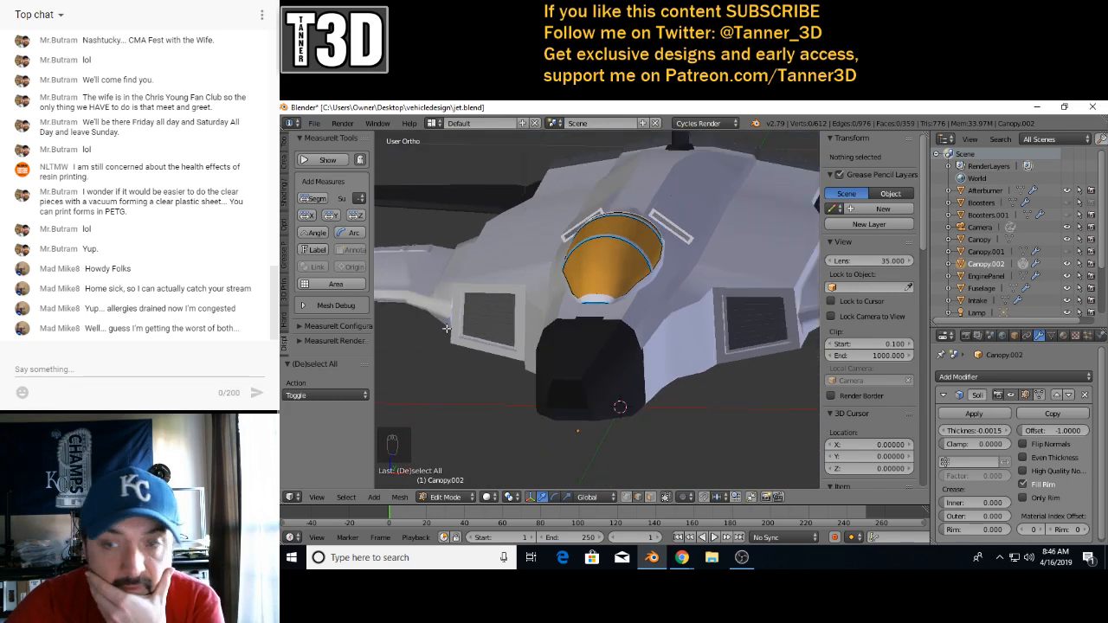
{"action": "scroll", "coordinate": [447, 328], "scroll_direction": "down", "scroll_amount": 1}
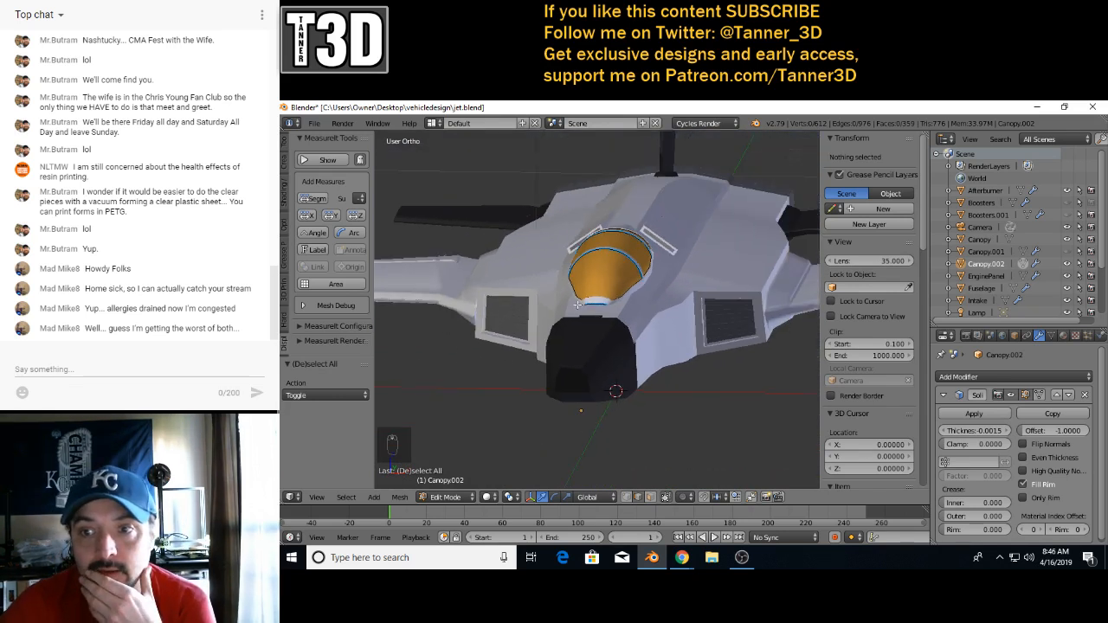
{"action": "scroll", "coordinate": [599, 301], "scroll_direction": "down", "scroll_amount": 2}
{"action": "middle_click_drag", "start_coordinate": [630, 301], "coordinate": [666, 307]}
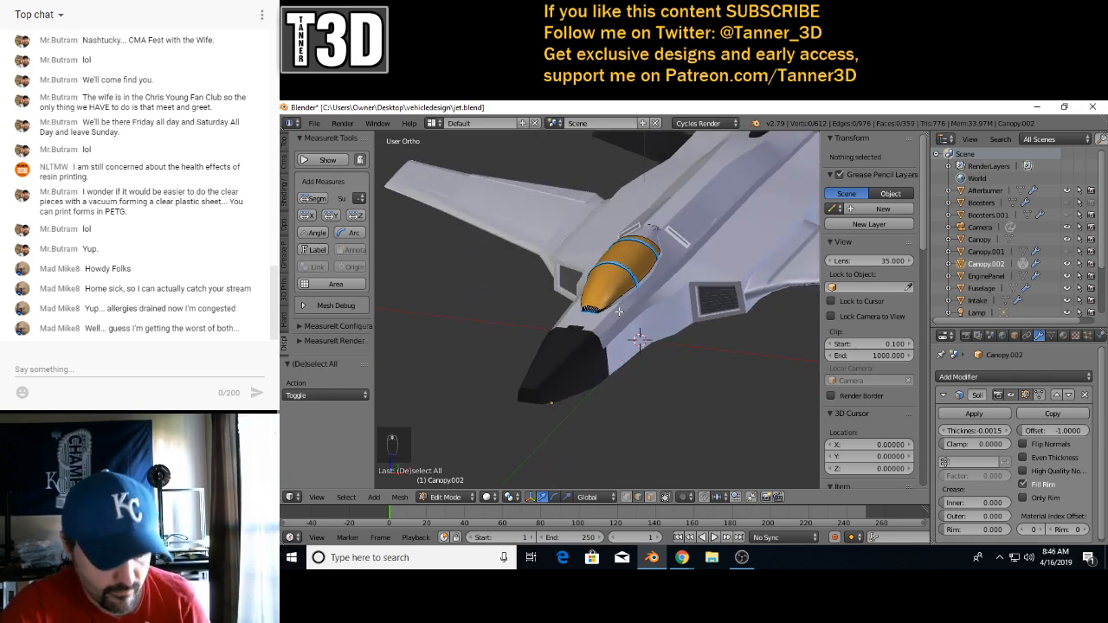
- Return the canopy frame to Object Mode, inspect it on the jet, and save over jet.blend
{"action": "key", "text": "Tab"}
{"action": "scroll", "coordinate": [673, 305], "scroll_direction": "up", "scroll_amount": 1}
{"action": "scroll", "coordinate": [672, 306], "scroll_direction": "up", "scroll_amount": 3}
{"action": "middle_click_drag", "start_coordinate": [681, 309], "coordinate": [699, 280]}
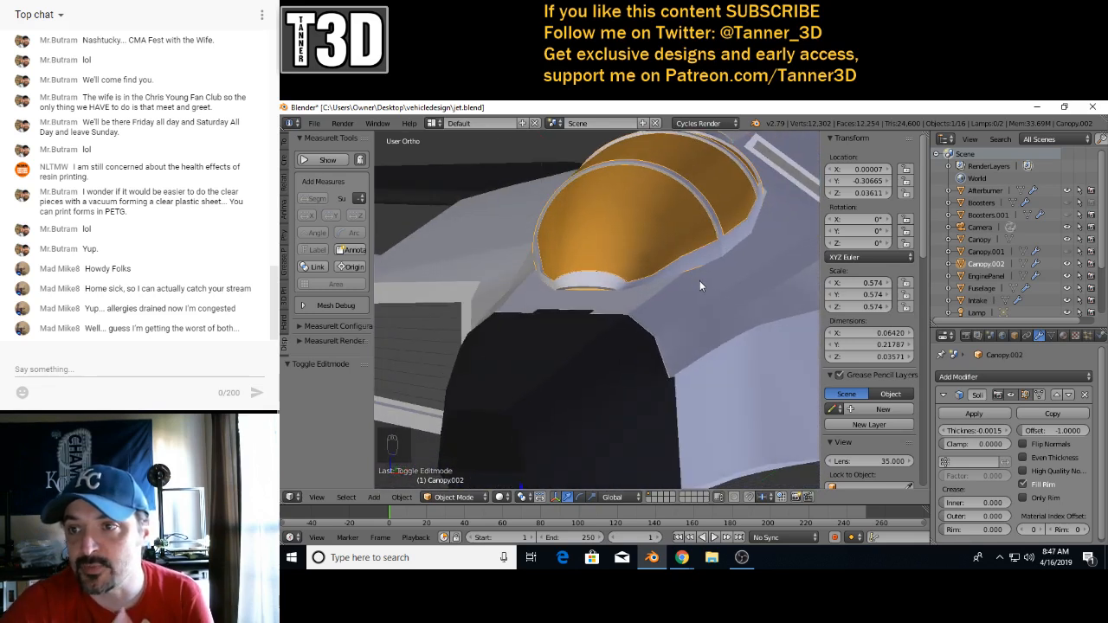
{"action": "scroll", "coordinate": [700, 281], "scroll_direction": "up", "scroll_amount": 1}
{"action": "scroll", "coordinate": [699, 286], "scroll_direction": "down", "scroll_amount": 2}
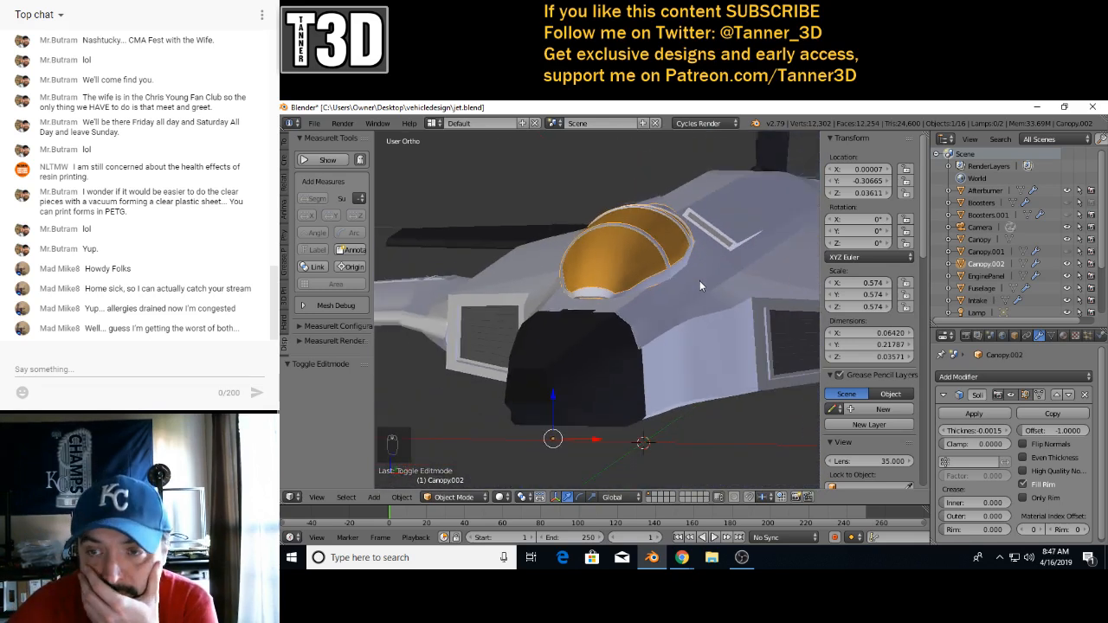
{"action": "scroll", "coordinate": [700, 286], "scroll_direction": "down", "scroll_amount": 2}
{"action": "middle_click_drag", "start_coordinate": [703, 276], "coordinate": [671, 297]}
{"action": "scroll", "coordinate": [673, 302], "scroll_direction": "down", "scroll_amount": 4}
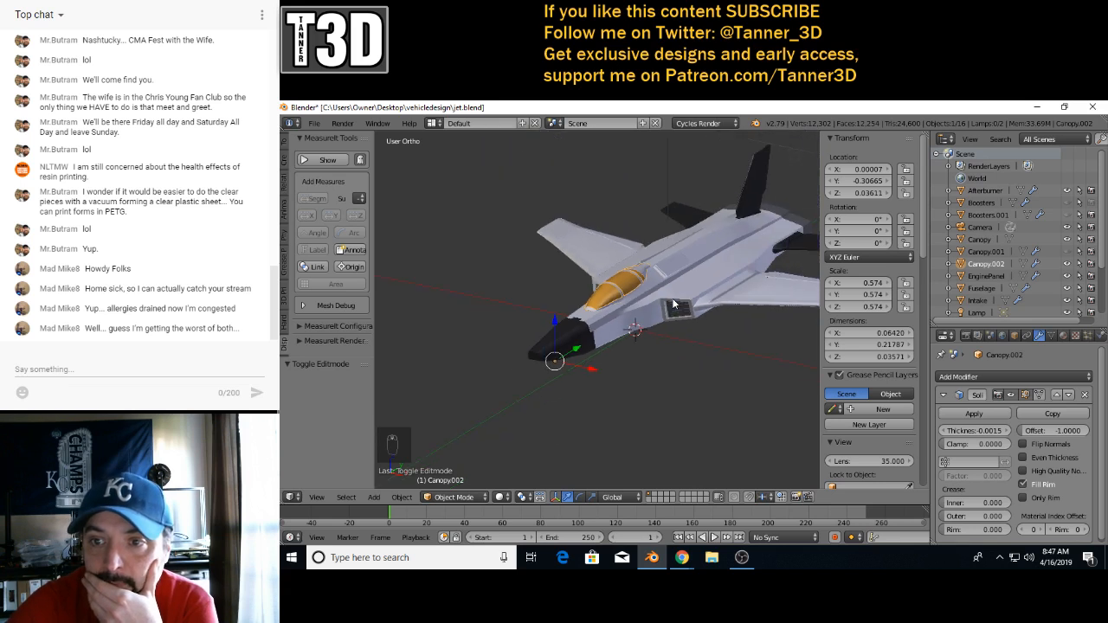
{"action": "key", "text": "ctrl+s"}
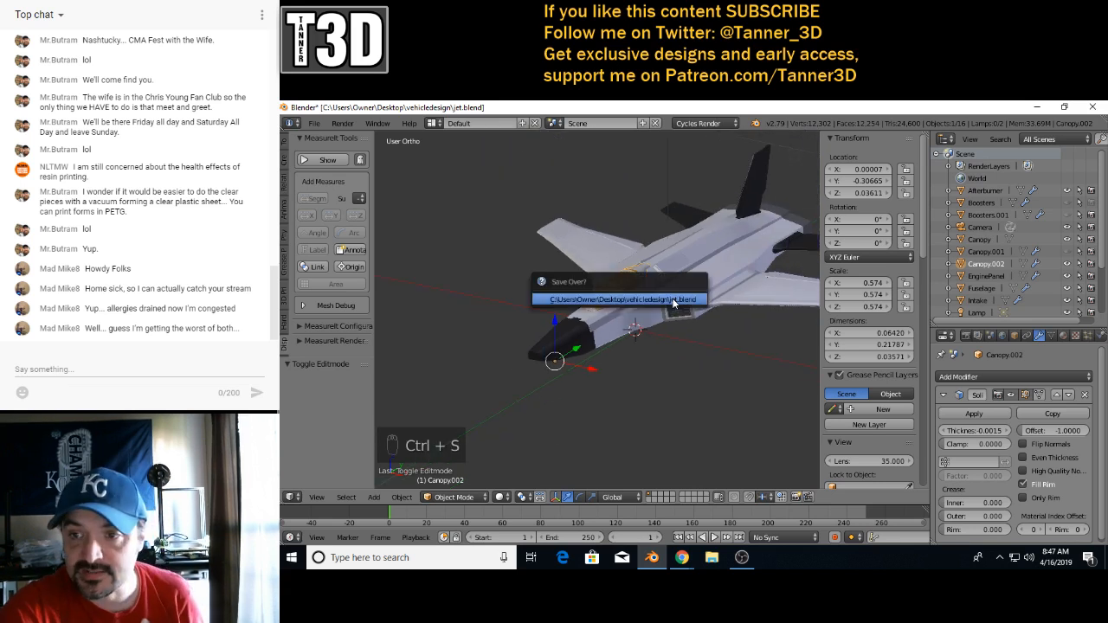
- Start a test render of the scene, cancel it partway, and look through the scene's object list
{"action": "middle_click_drag", "start_coordinate": [689, 303], "coordinate": [611, 312]}
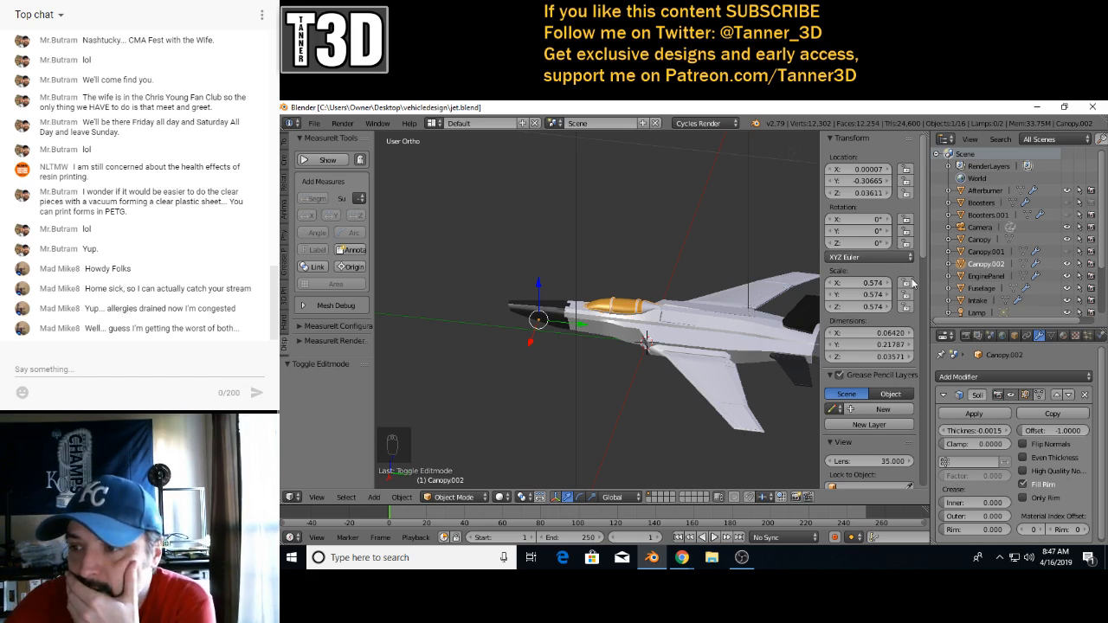
{"action": "left_click", "coordinate": [965, 336]}
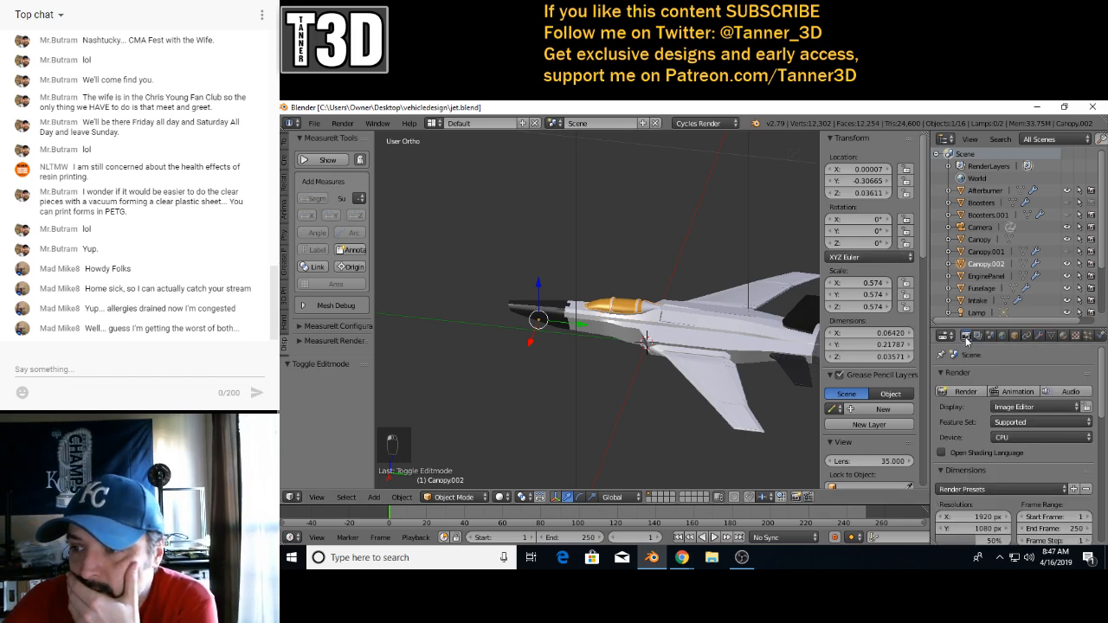
{"action": "left_click", "coordinate": [966, 391]}
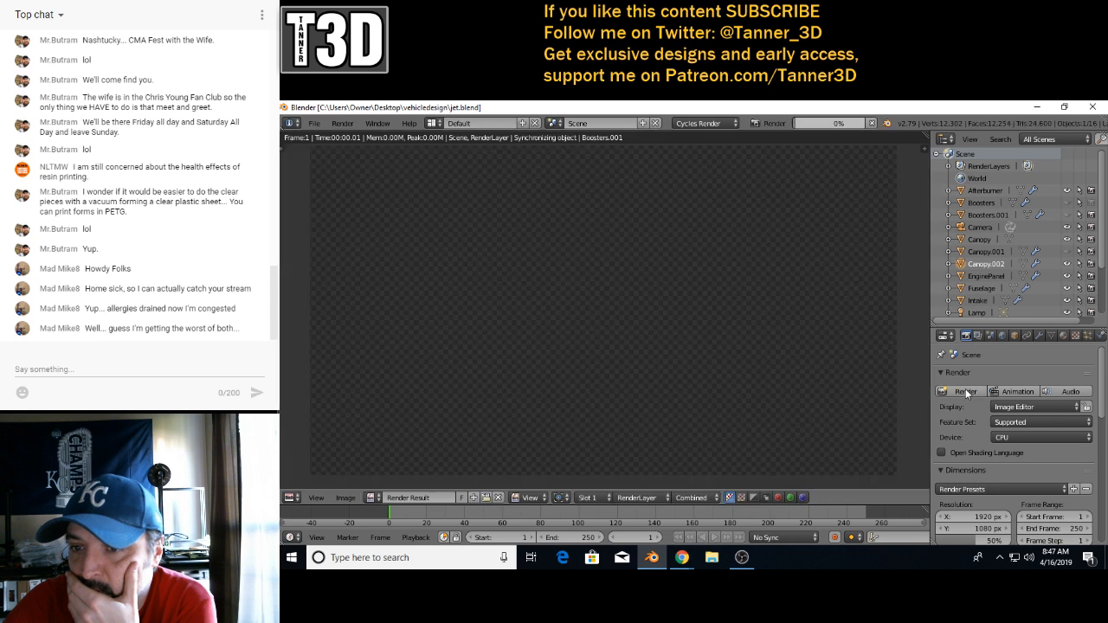
{"action": "key", "text": "Escape"}
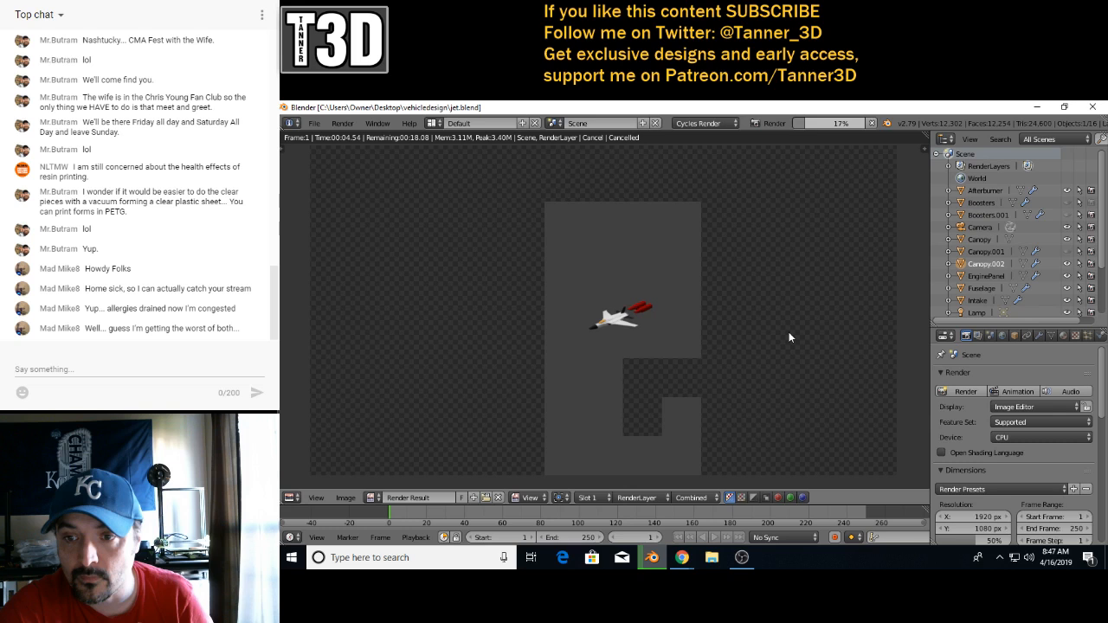
{"action": "key", "text": "Escape"}
{"action": "scroll", "coordinate": [1064, 271], "scroll_direction": "down", "scroll_amount": 3}
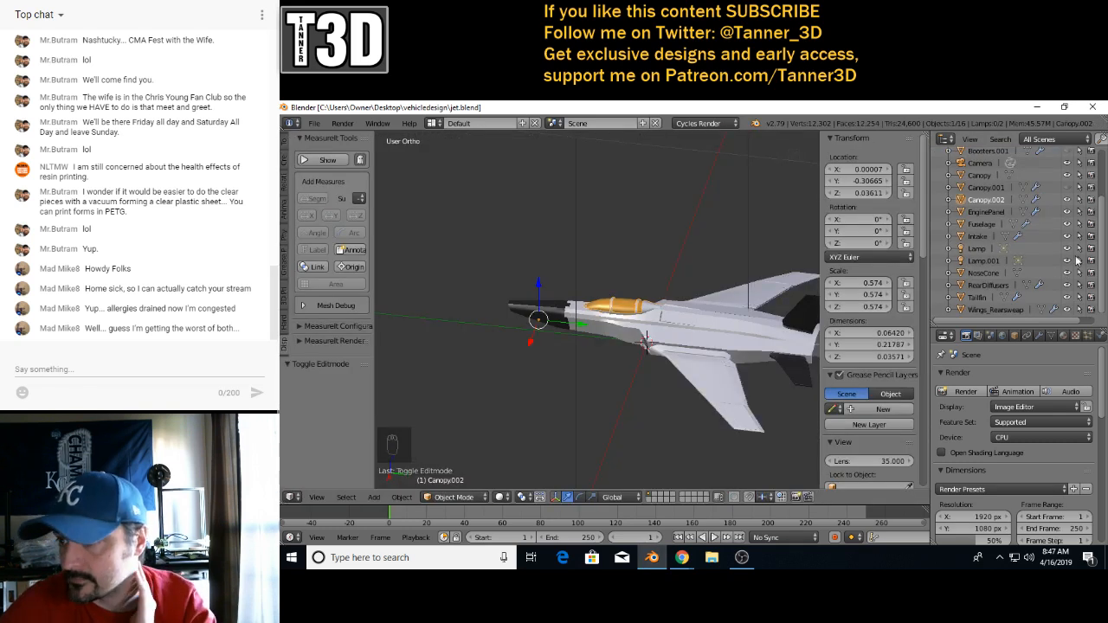
{"action": "scroll", "coordinate": [1079, 261], "scroll_direction": "up", "scroll_amount": 3}
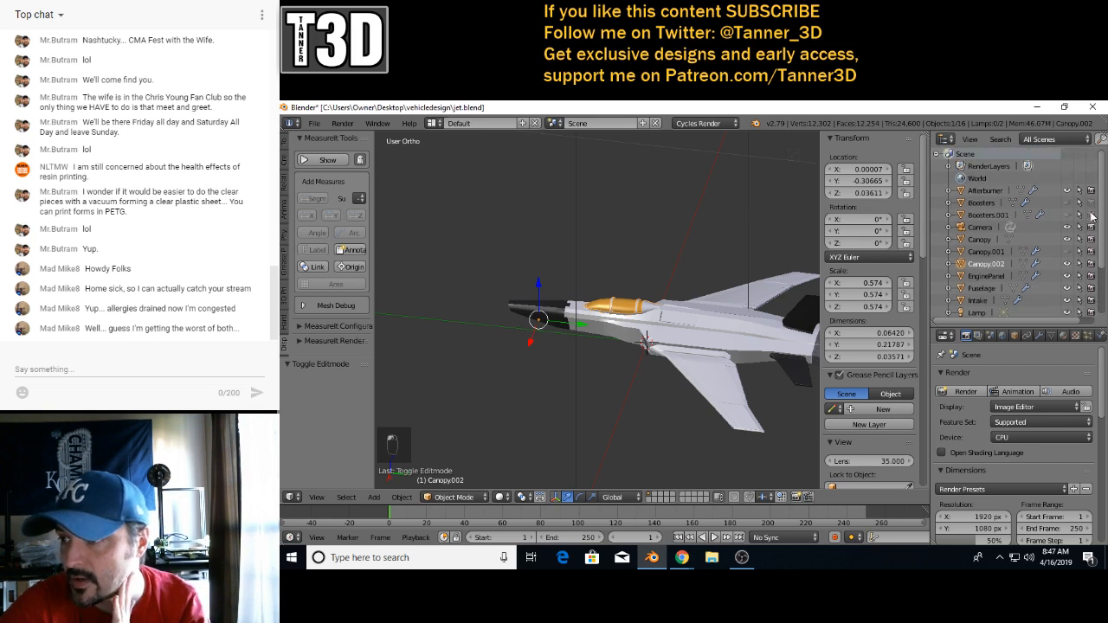
- Select the scene camera in top view and move it close to the jet, to about X 1.46, Y -1.06
{"action": "middle_click_drag", "start_coordinate": [649, 336], "coordinate": [705, 340]}
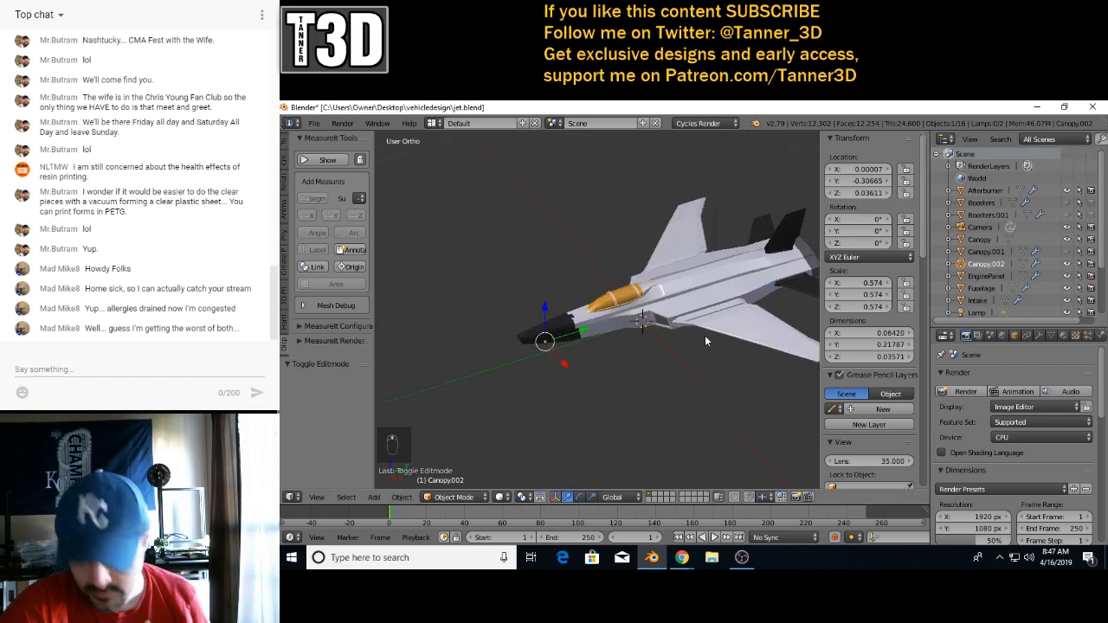
{"action": "key", "text": "KP_0"}
{"action": "key", "text": "KP_0"}
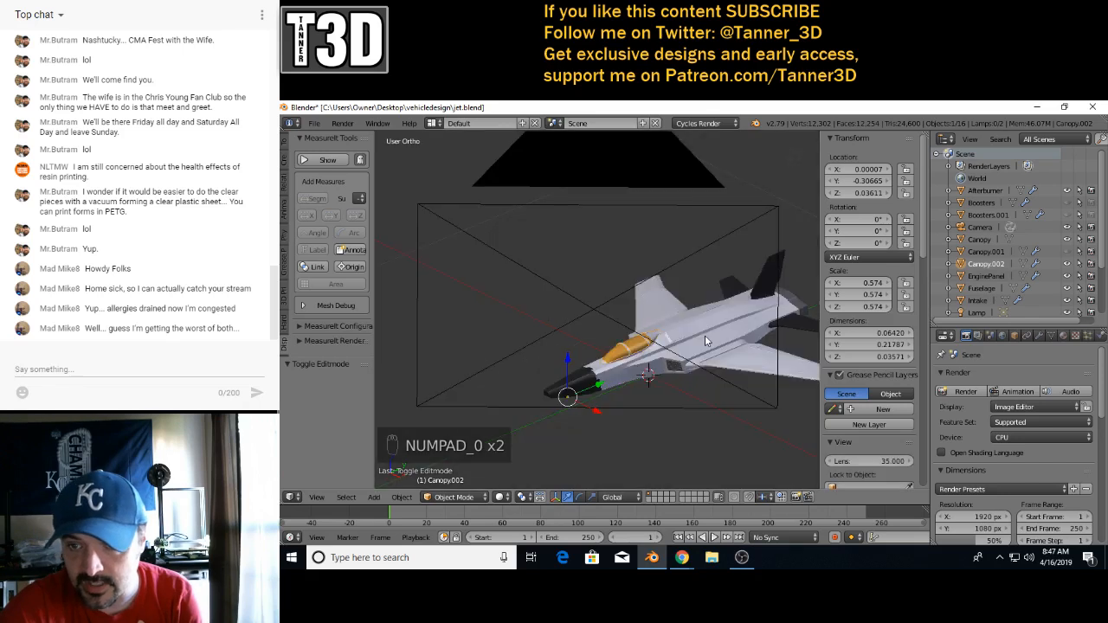
{"action": "key", "text": "KP_7"}
{"action": "scroll", "coordinate": [705, 335], "scroll_direction": "down", "scroll_amount": 6}
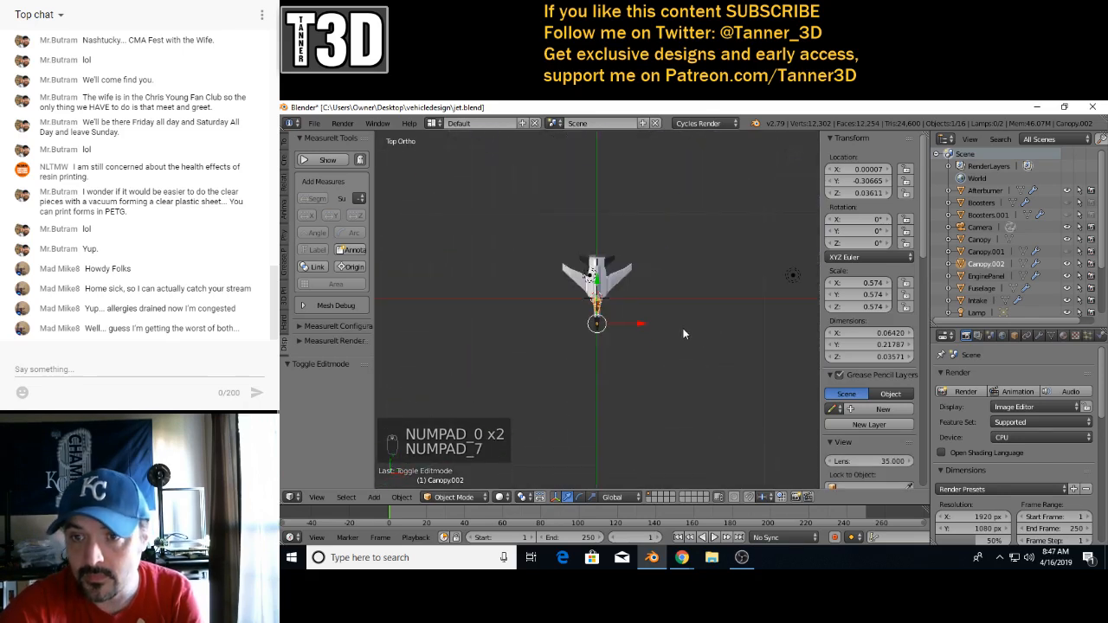
{"action": "right_click", "coordinate": [753, 447]}
{"action": "scroll", "coordinate": [752, 446], "scroll_direction": "down", "scroll_amount": 8}
{"action": "scroll", "coordinate": [751, 446], "scroll_direction": "up", "scroll_amount": 10}
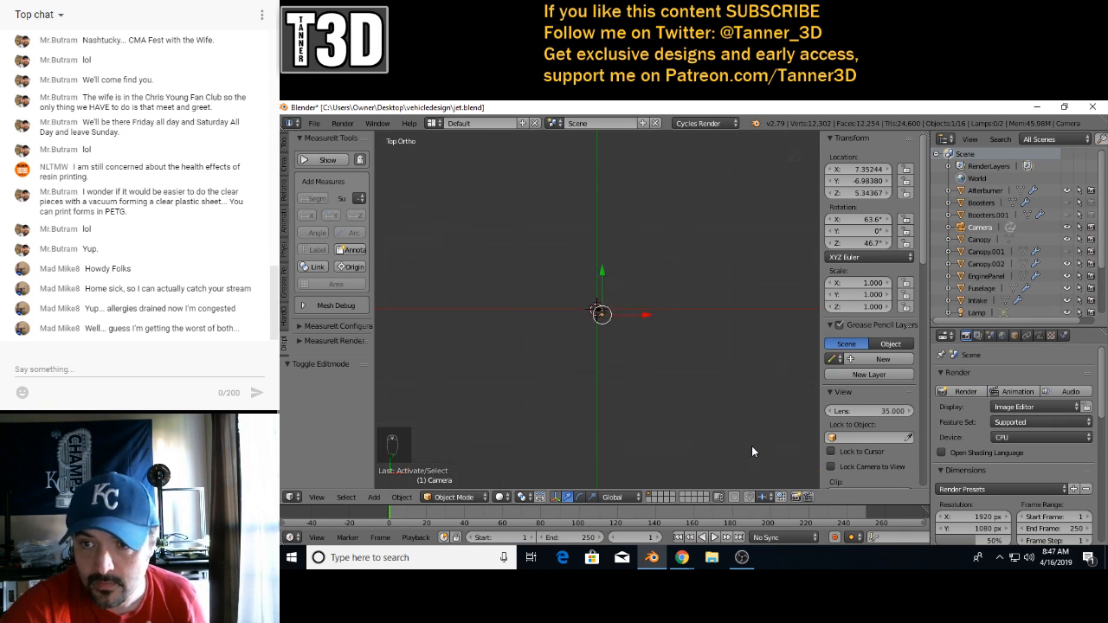
{"action": "scroll", "coordinate": [747, 442], "scroll_direction": "up", "scroll_amount": 2}
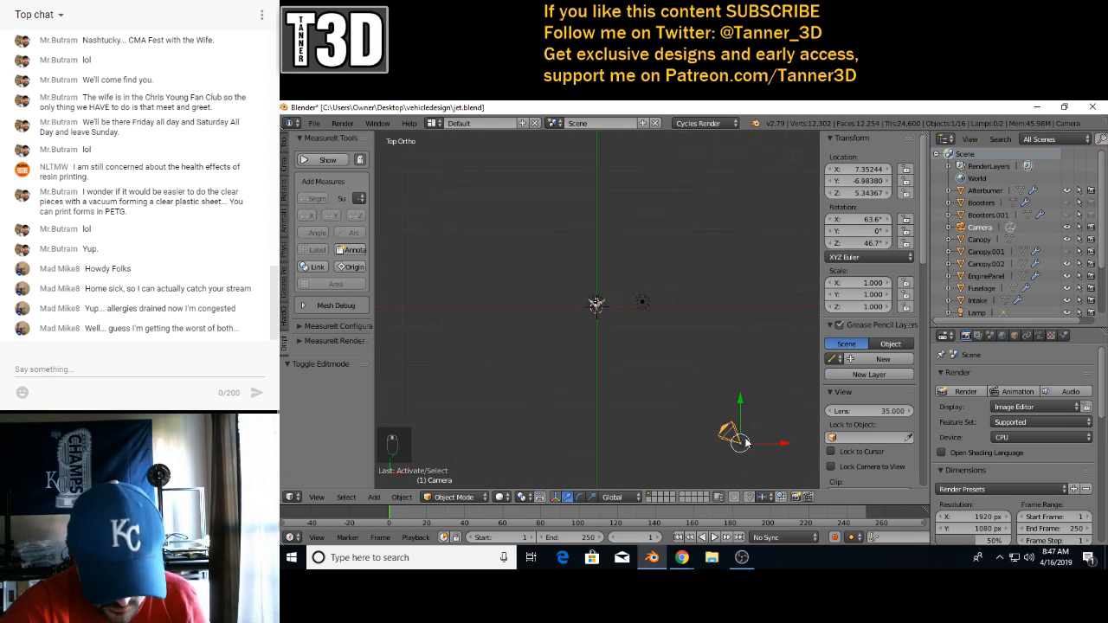
{"action": "key", "text": "g"}
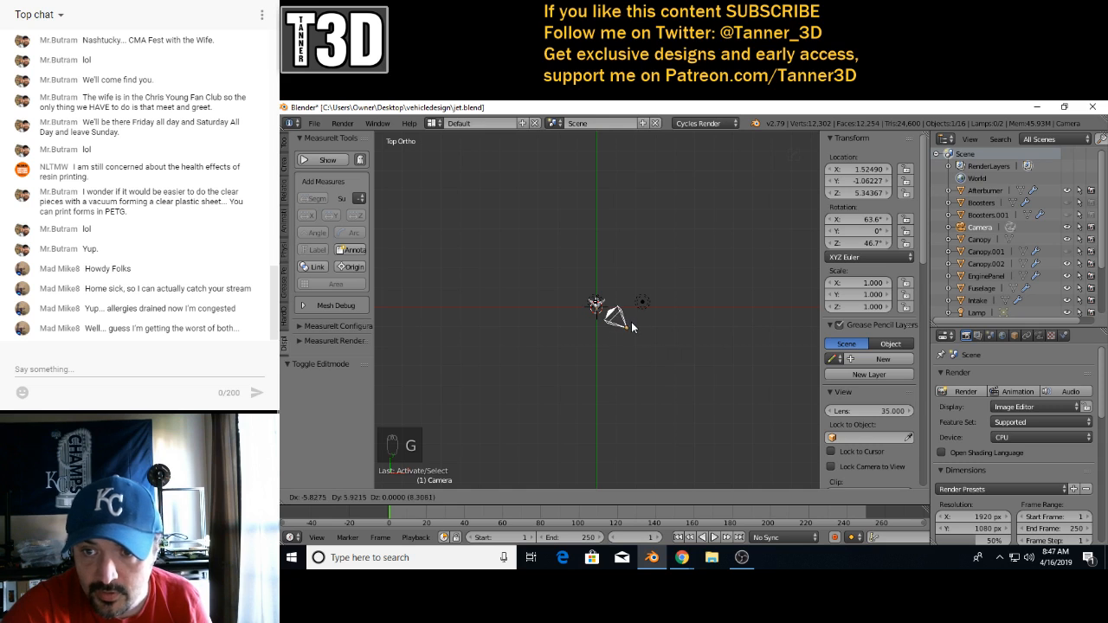
{"action": "left_click", "coordinate": [631, 325]}
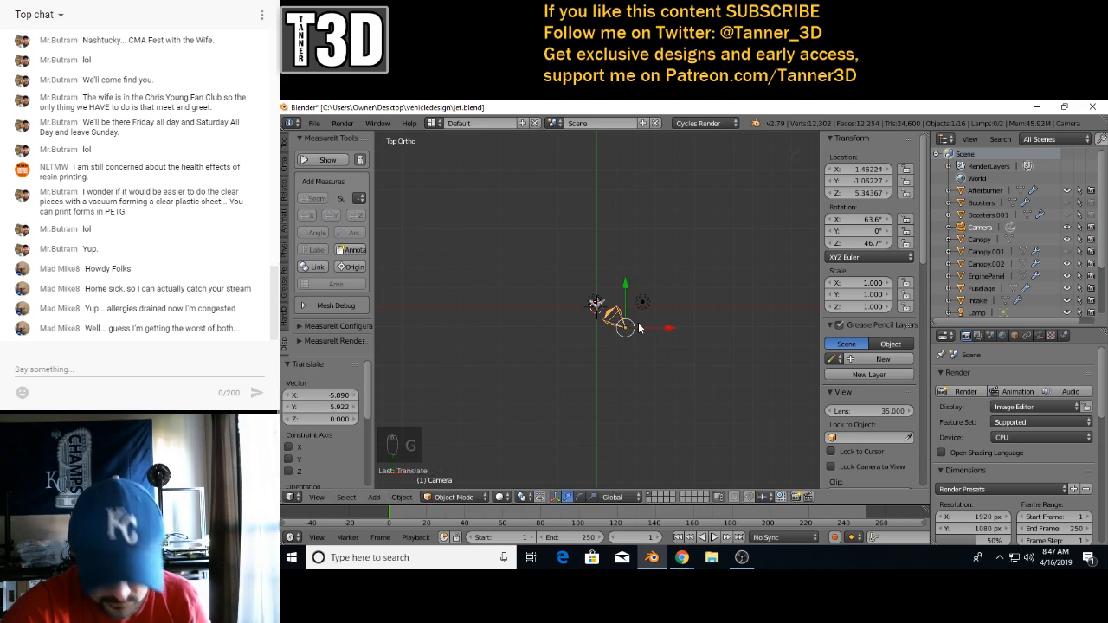
- Through the camera view, lower the camera along Z by about 4.42 so the jet sits inside the frame
{"action": "key", "text": "KP_0"}
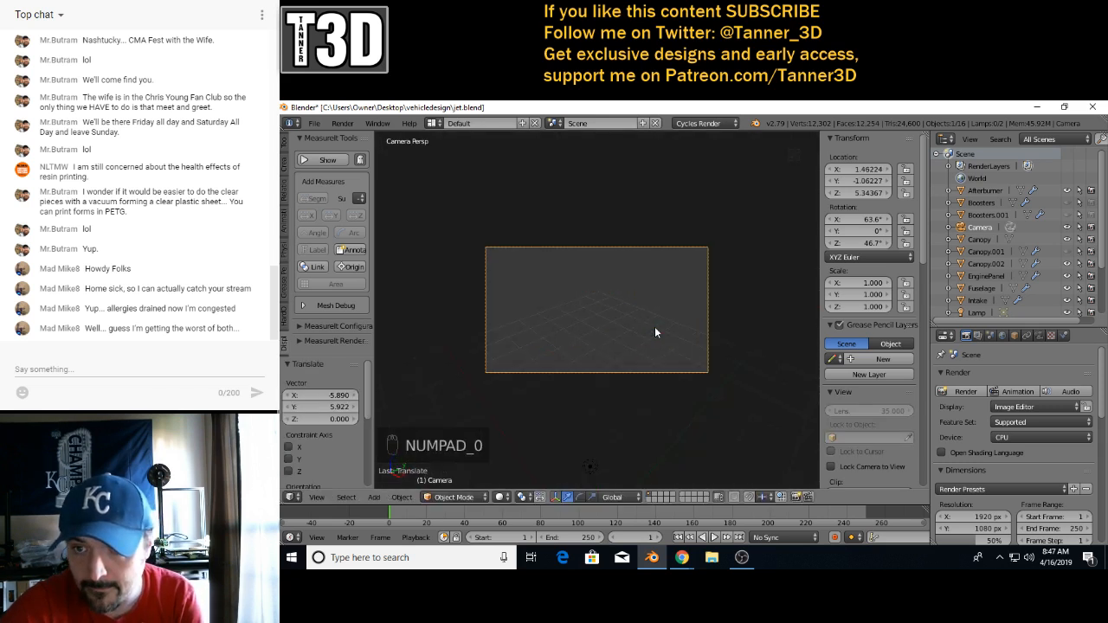
{"action": "key", "text": "g"}
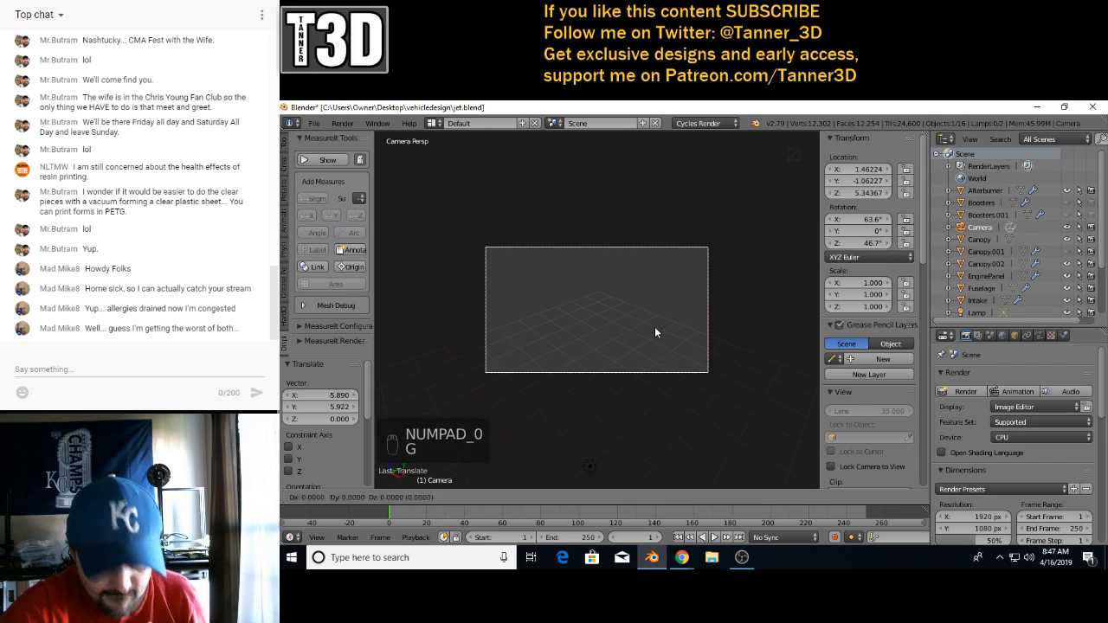
{"action": "key", "text": "z"}
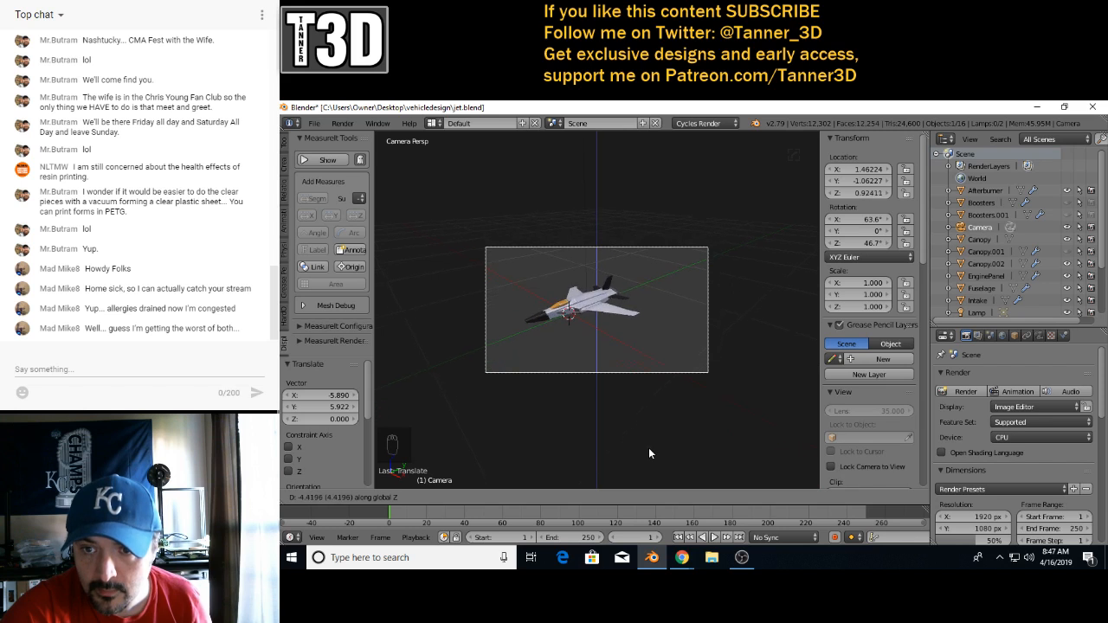
{"action": "left_click", "coordinate": [650, 451]}
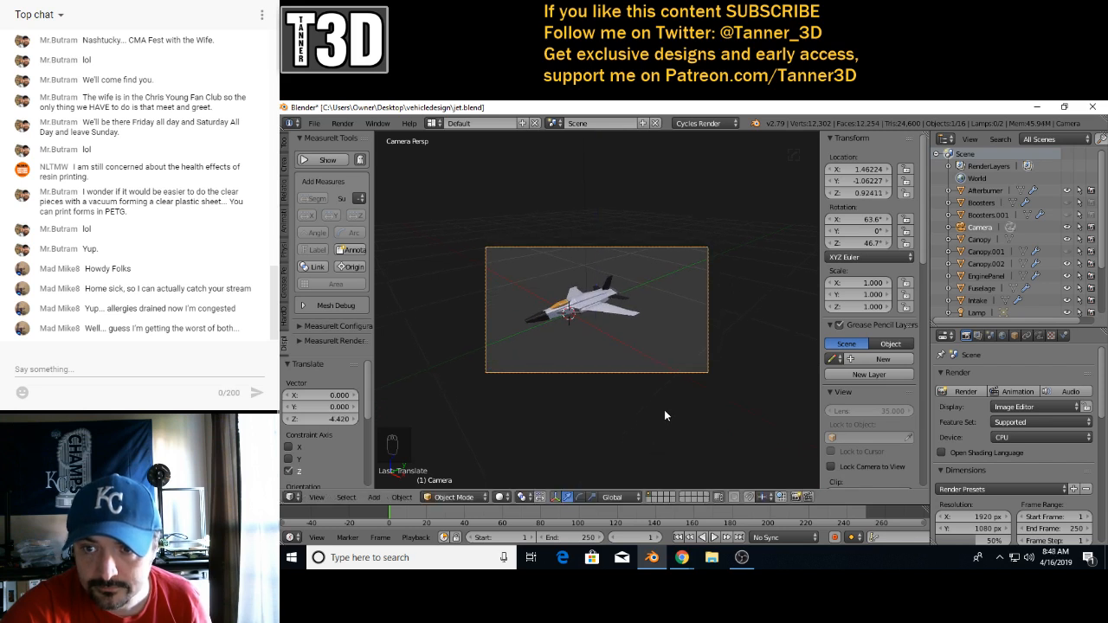
{"action": "key", "text": "z"}
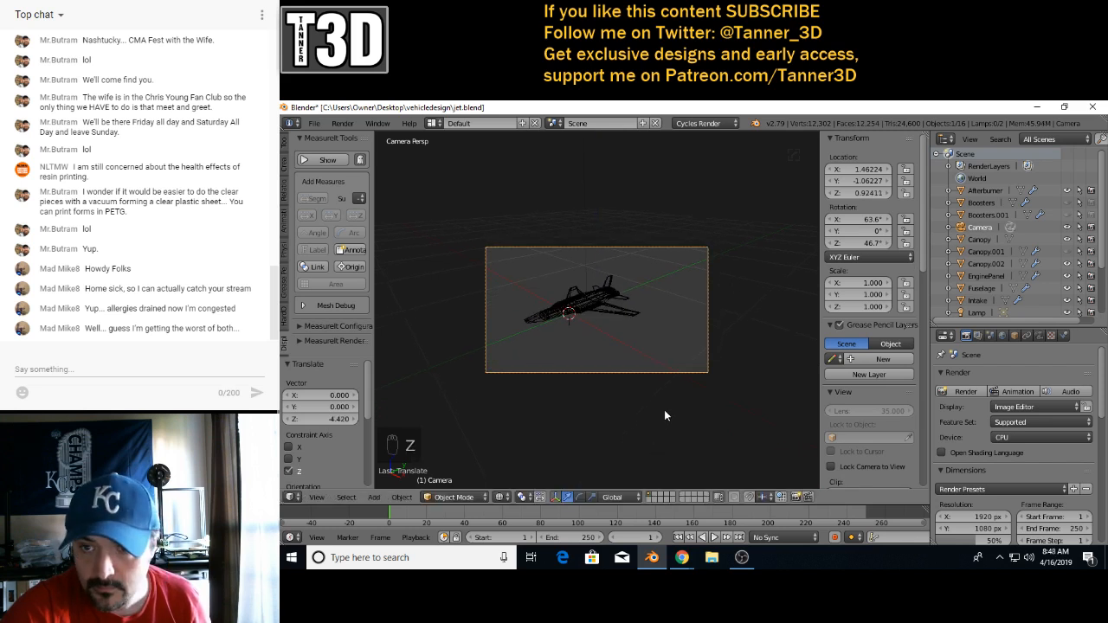
{"action": "key", "text": "z"}
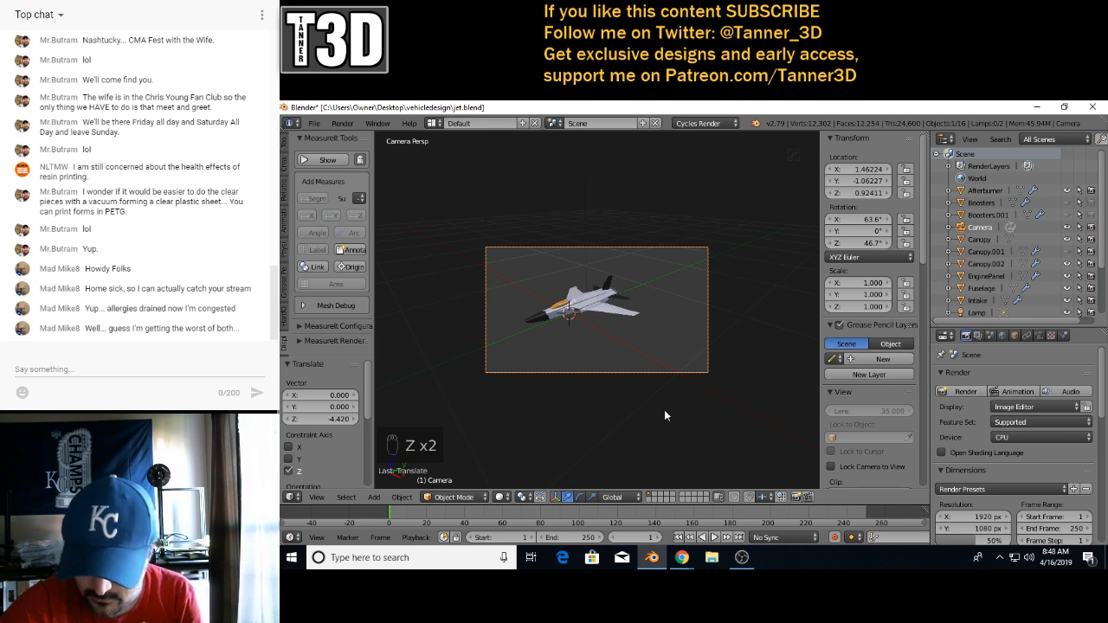
{"action": "key", "text": "z"}
{"action": "key", "text": "Escape"}
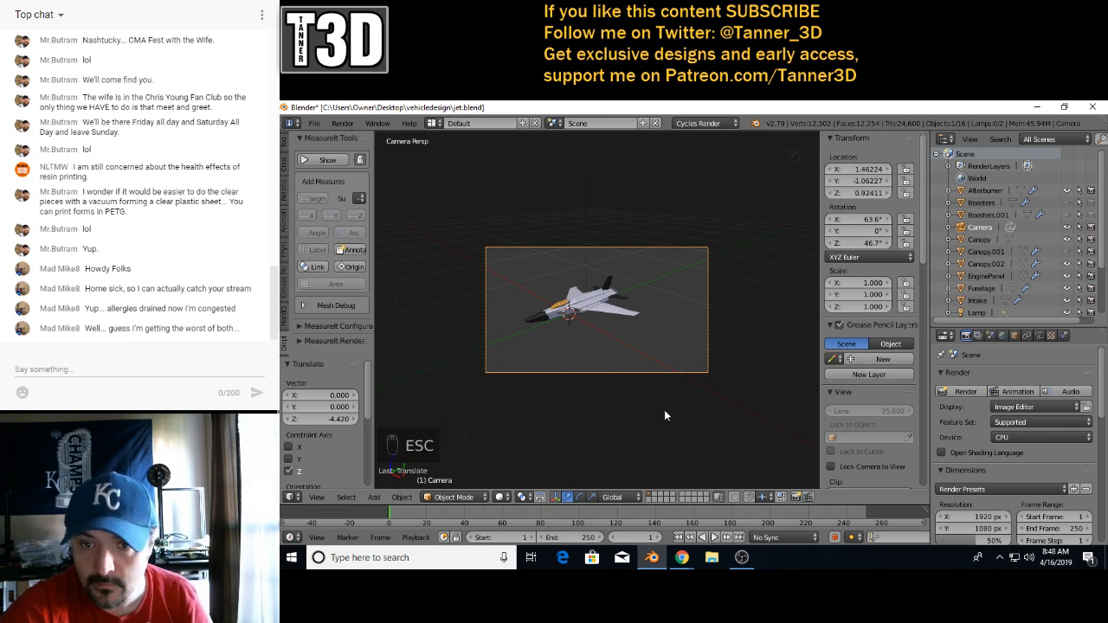
{"action": "key", "text": "KP_0"}
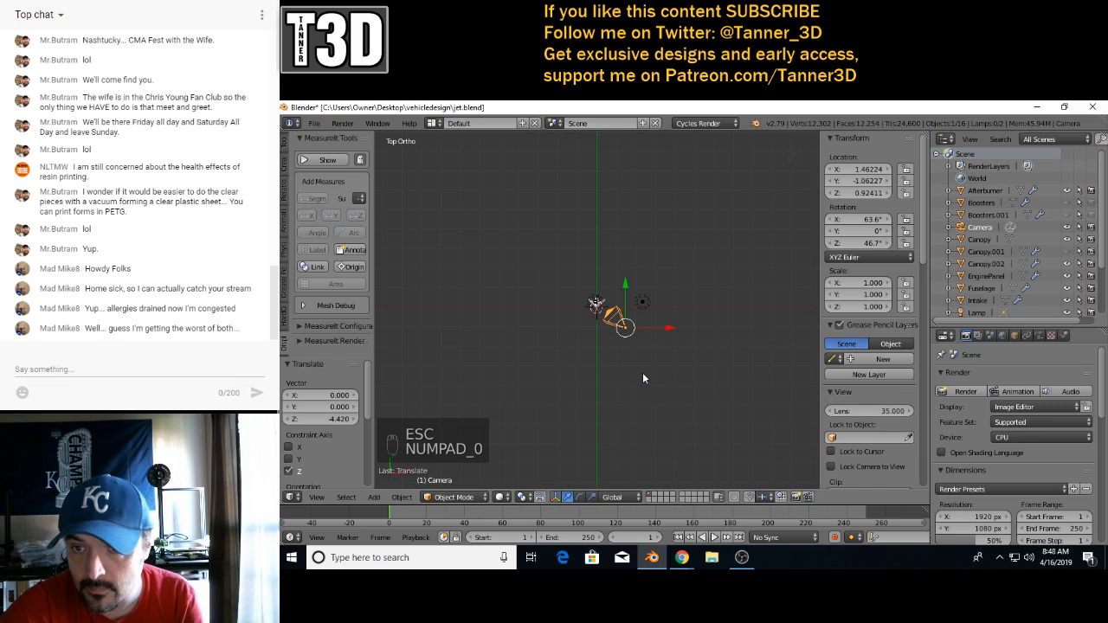
- In top view, move the camera to about X 1.36, Y -1.21, and check the jet's framing through the camera
{"action": "scroll", "coordinate": [642, 372], "scroll_direction": "up", "scroll_amount": 2}
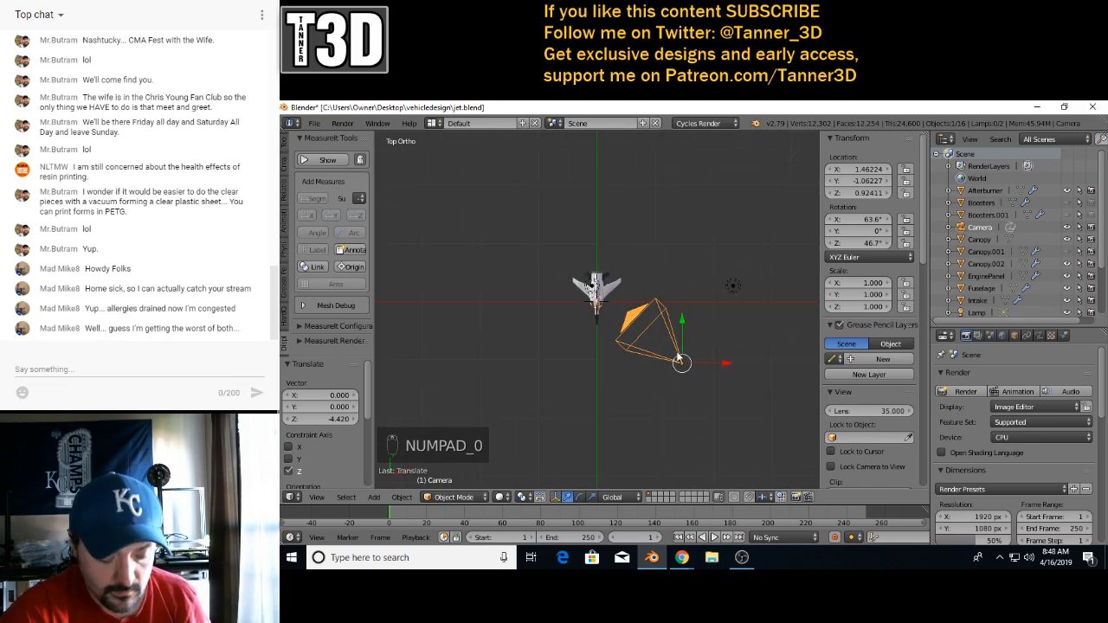
{"action": "key", "text": "g"}
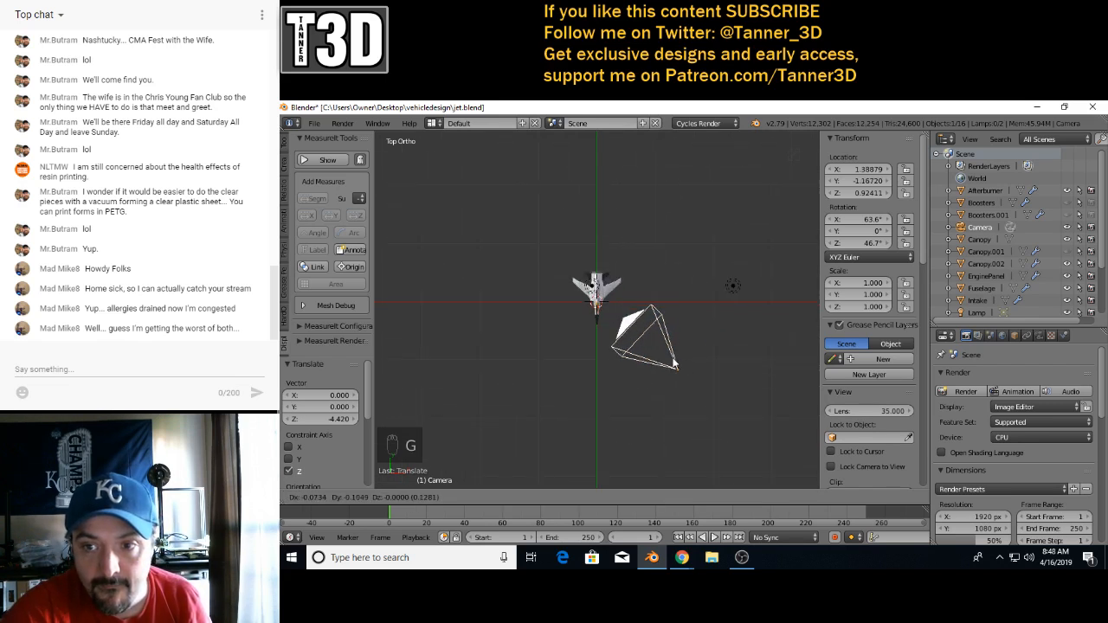
{"action": "left_click", "coordinate": [675, 368]}
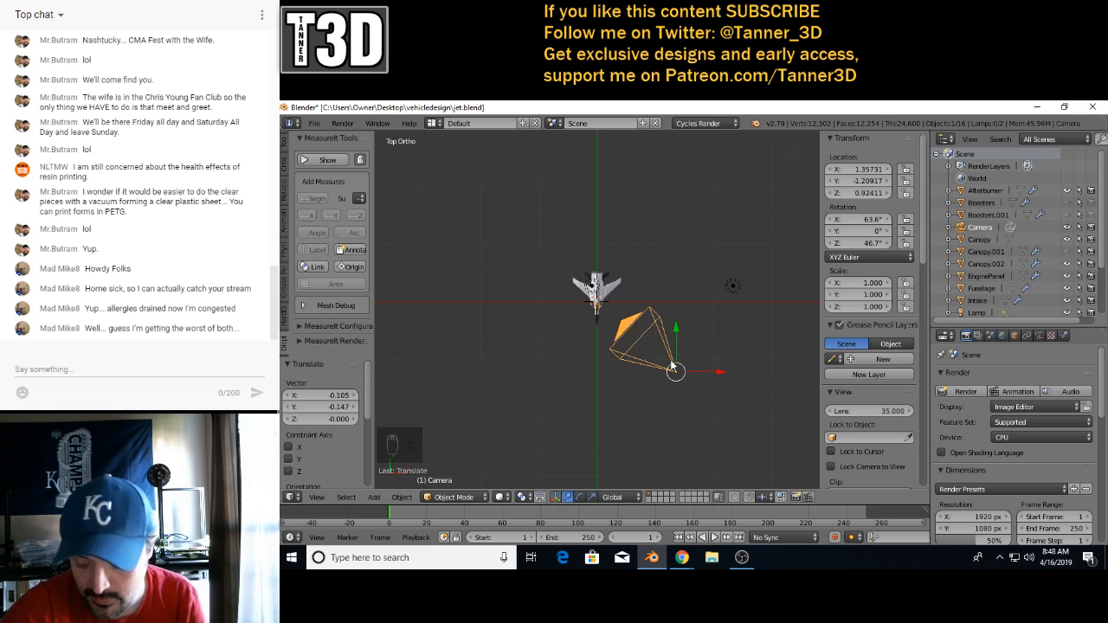
{"action": "key", "text": "KP_0"}
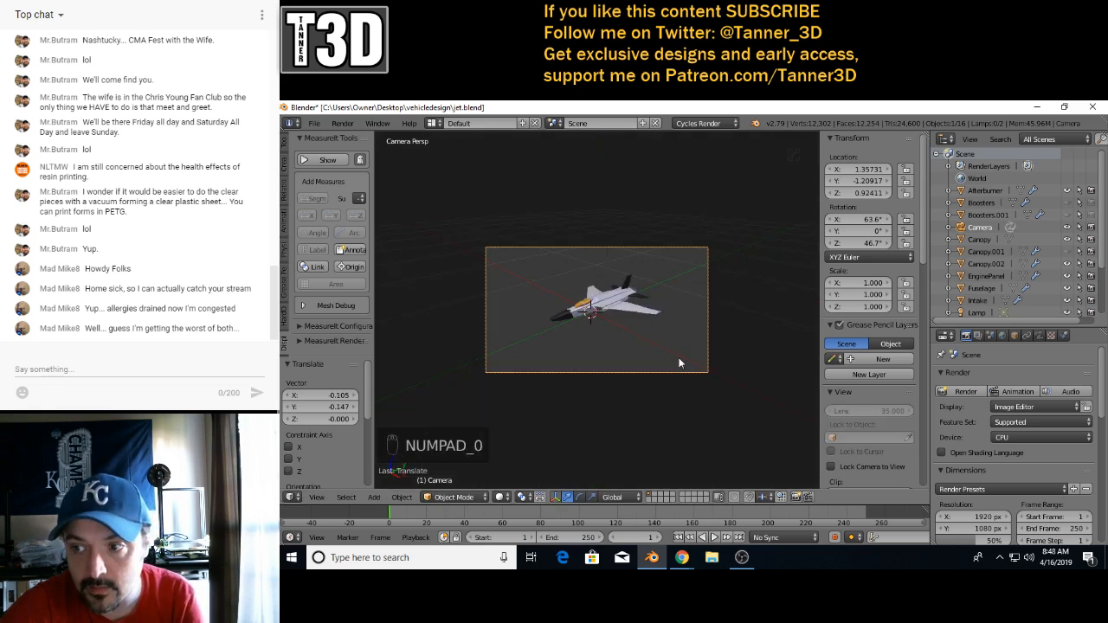
{"action": "key", "text": "KP_0"}
- Render the scene from the camera, inspect the jet closely in the rendered image, and return to the 3D view
{"action": "left_click", "coordinate": [946, 392]}
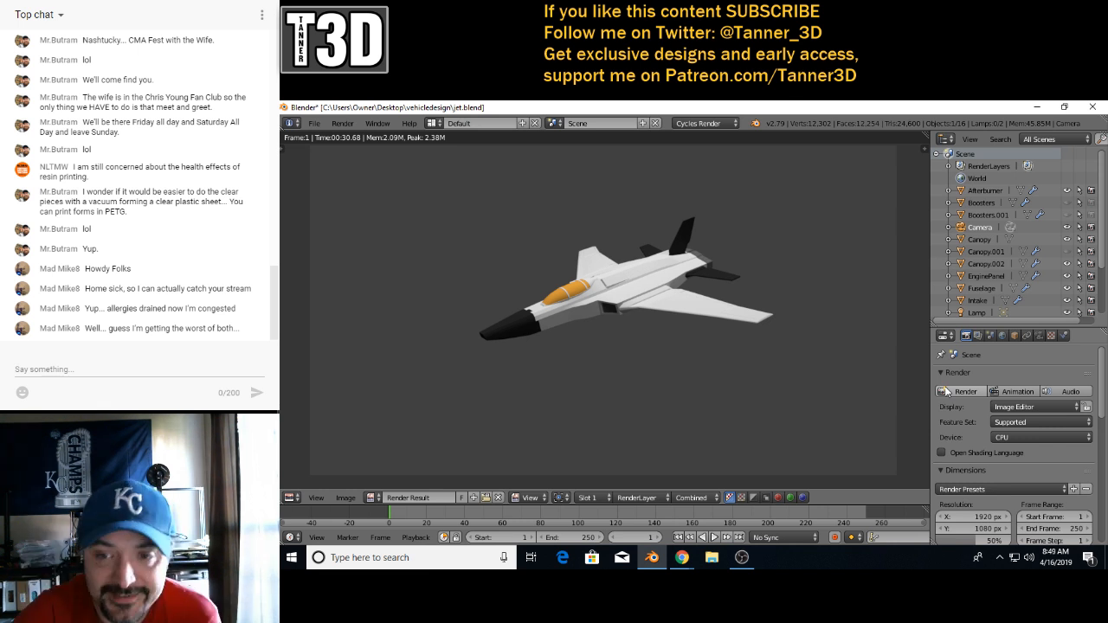
{"action": "middle_click_drag", "start_coordinate": [572, 338], "coordinate": [541, 340]}
{"action": "scroll", "coordinate": [554, 332], "scroll_direction": "up", "scroll_amount": 3}
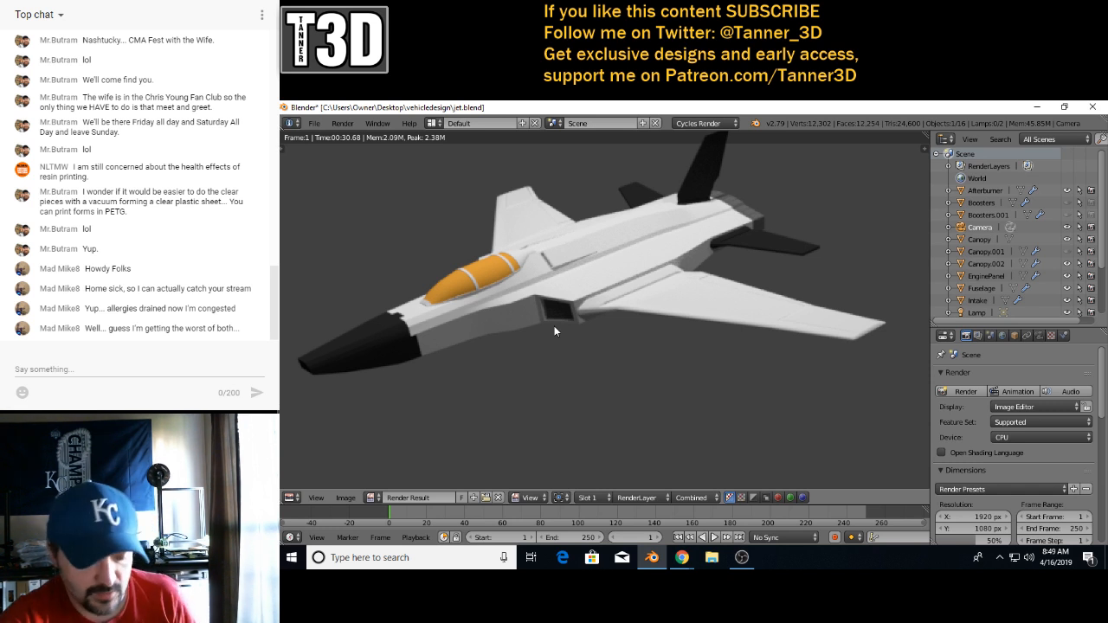
{"action": "key", "text": "Escape"}
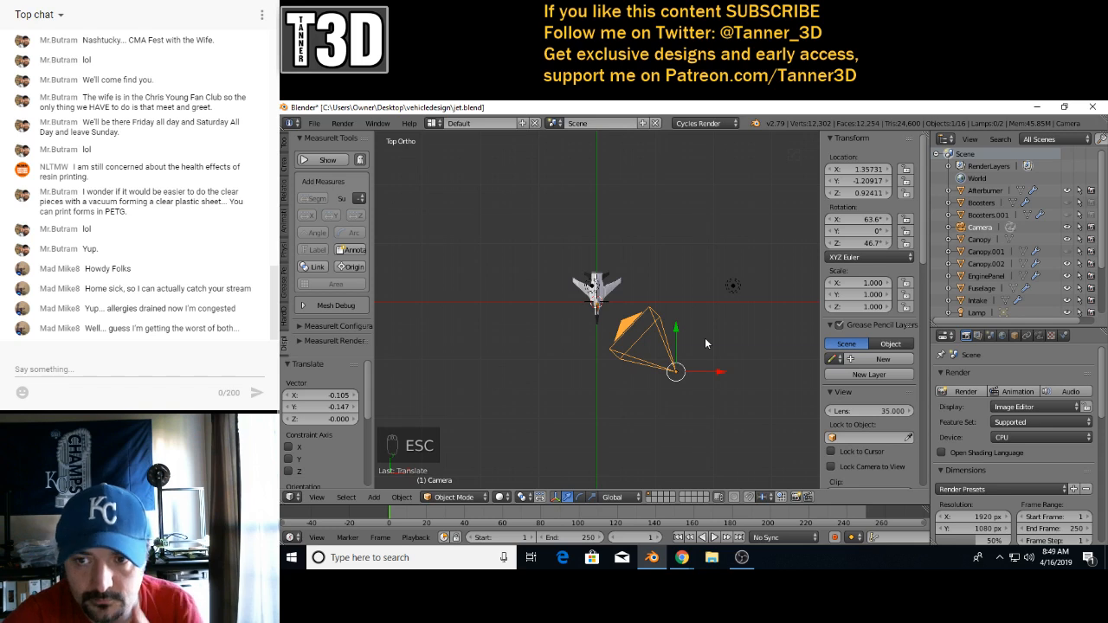
- Examine the jet's canopy, nose, intake and fuselage panels from several angles
{"action": "scroll", "coordinate": [614, 322], "scroll_direction": "up", "scroll_amount": 8}
{"action": "scroll", "coordinate": [615, 326], "scroll_direction": "up", "scroll_amount": 2}
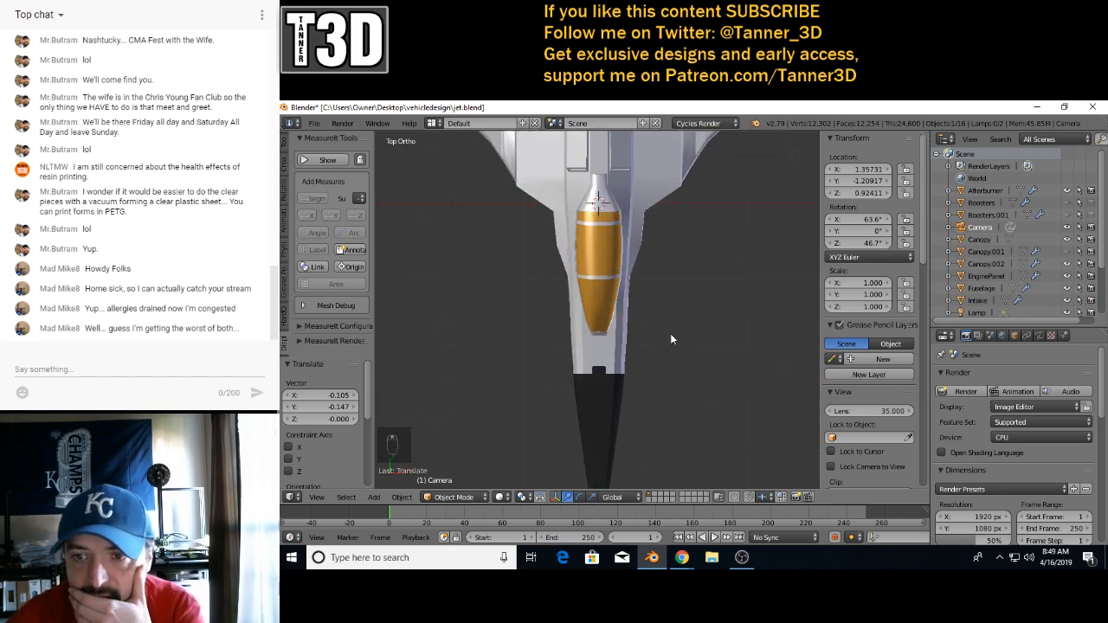
{"action": "middle_click_drag", "start_coordinate": [673, 329], "coordinate": [725, 259]}
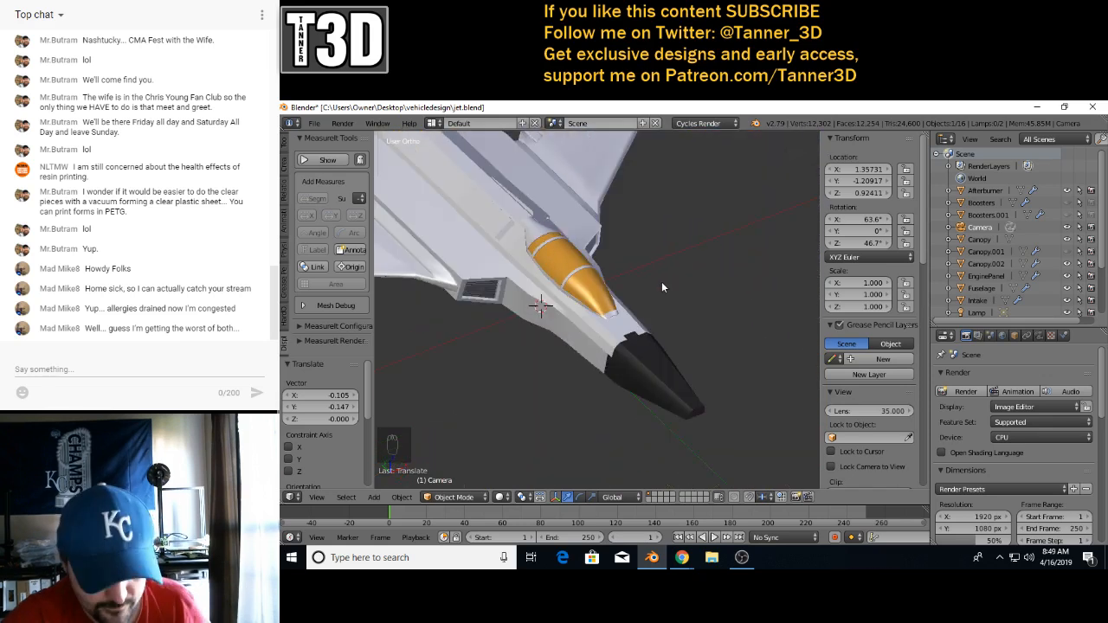
{"action": "scroll", "coordinate": [640, 292], "scroll_direction": "down", "scroll_amount": 4}
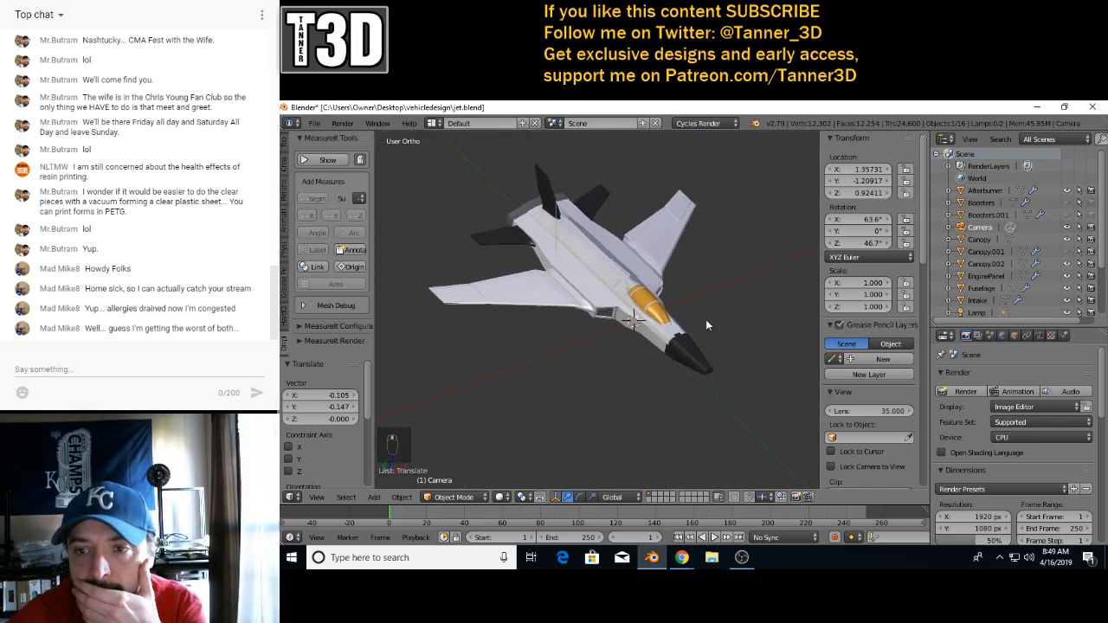
{"action": "scroll", "coordinate": [705, 326], "scroll_direction": "up", "scroll_amount": 2}
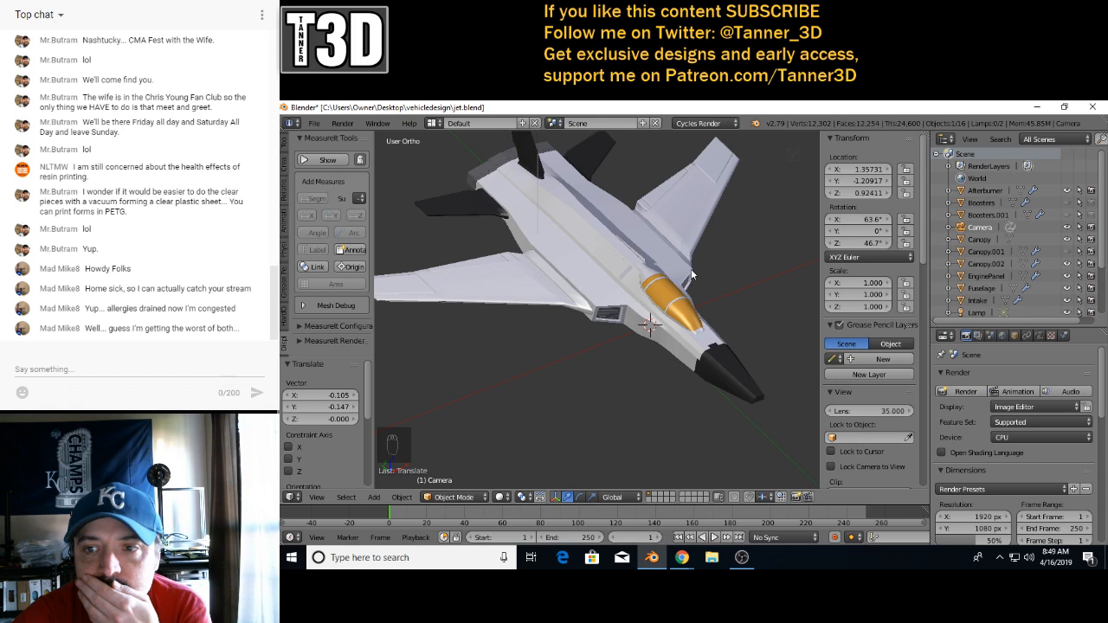
{"action": "middle_click_drag", "start_coordinate": [753, 289], "coordinate": [641, 274]}
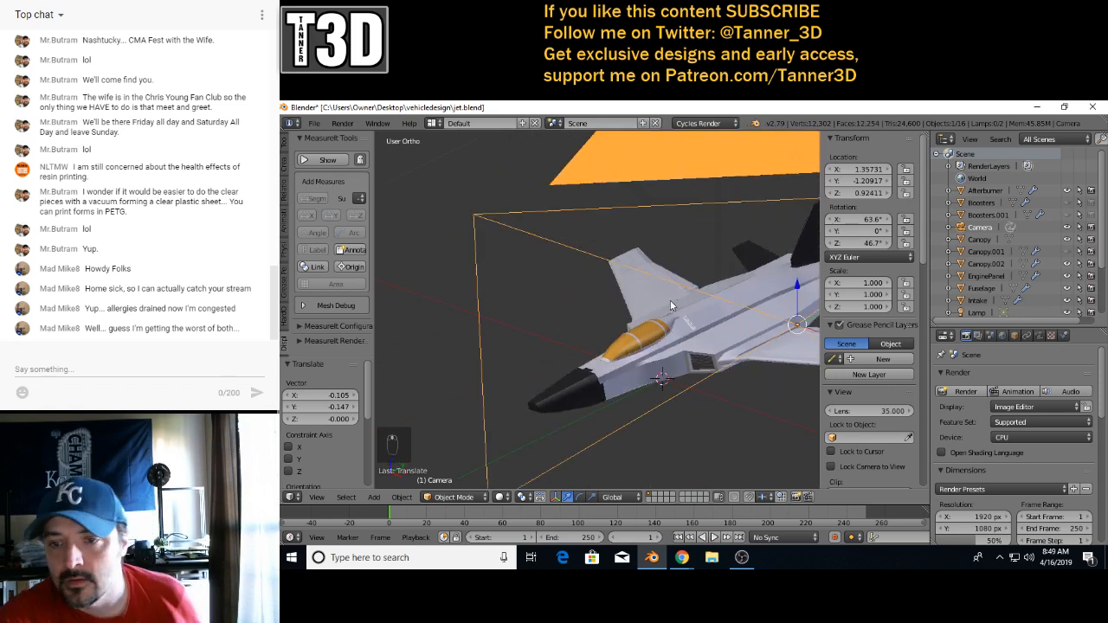
{"action": "scroll", "coordinate": [699, 330], "scroll_direction": "up", "scroll_amount": 2}
{"action": "middle_click_drag", "start_coordinate": [705, 334], "coordinate": [801, 338]}
{"action": "middle_click_drag", "start_coordinate": [406, 341], "coordinate": [460, 344]}
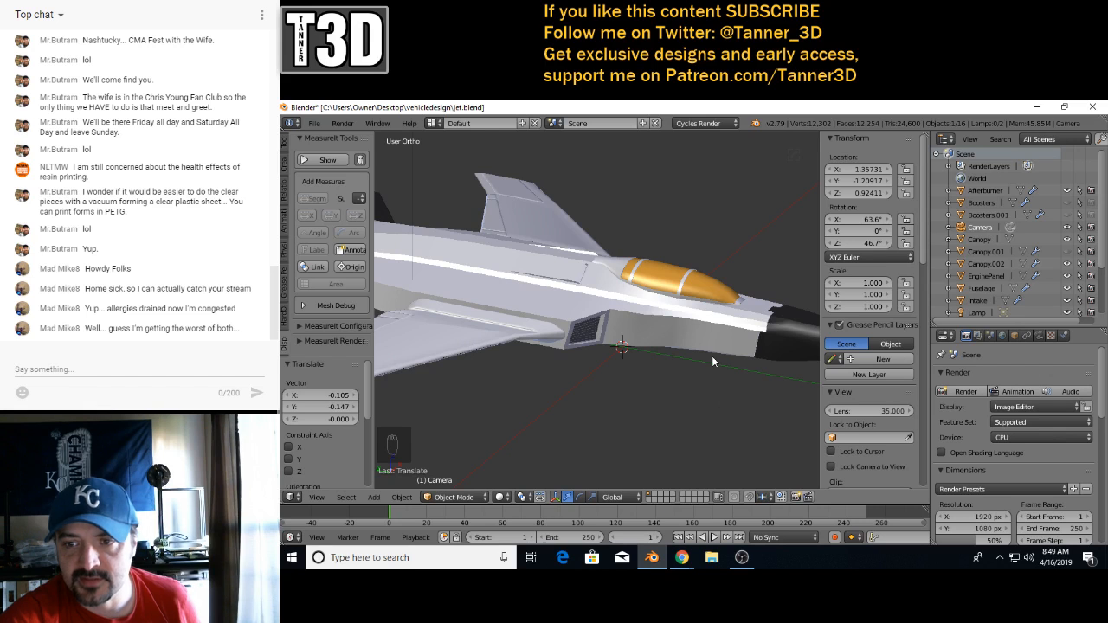
{"action": "scroll", "coordinate": [709, 357], "scroll_direction": "up", "scroll_amount": 2}
{"action": "middle_click_drag", "start_coordinate": [627, 329], "coordinate": [683, 339]}
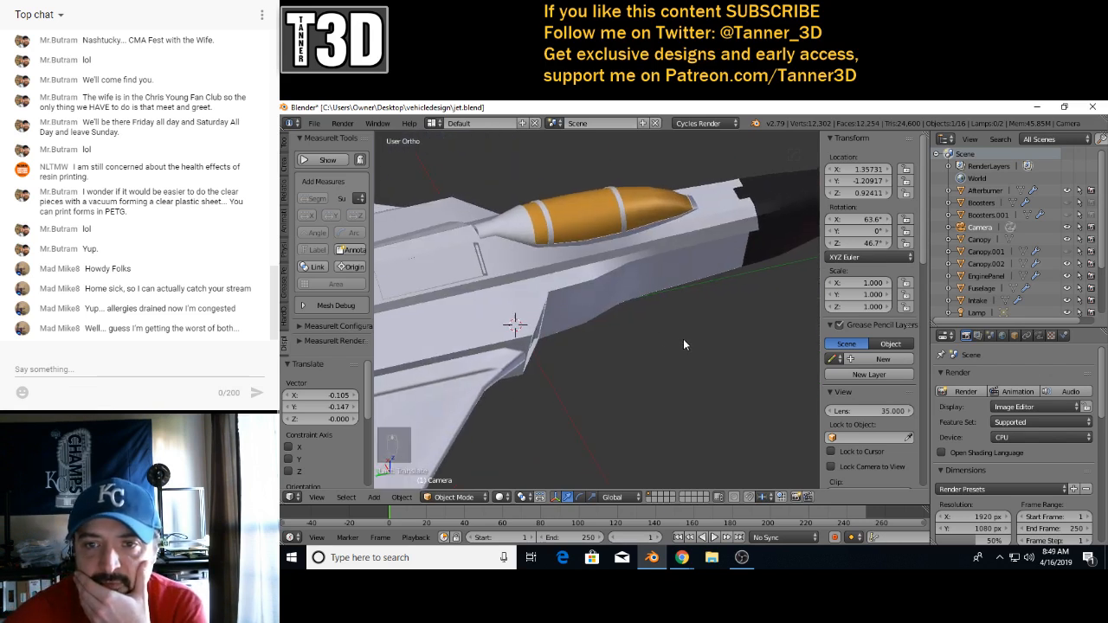
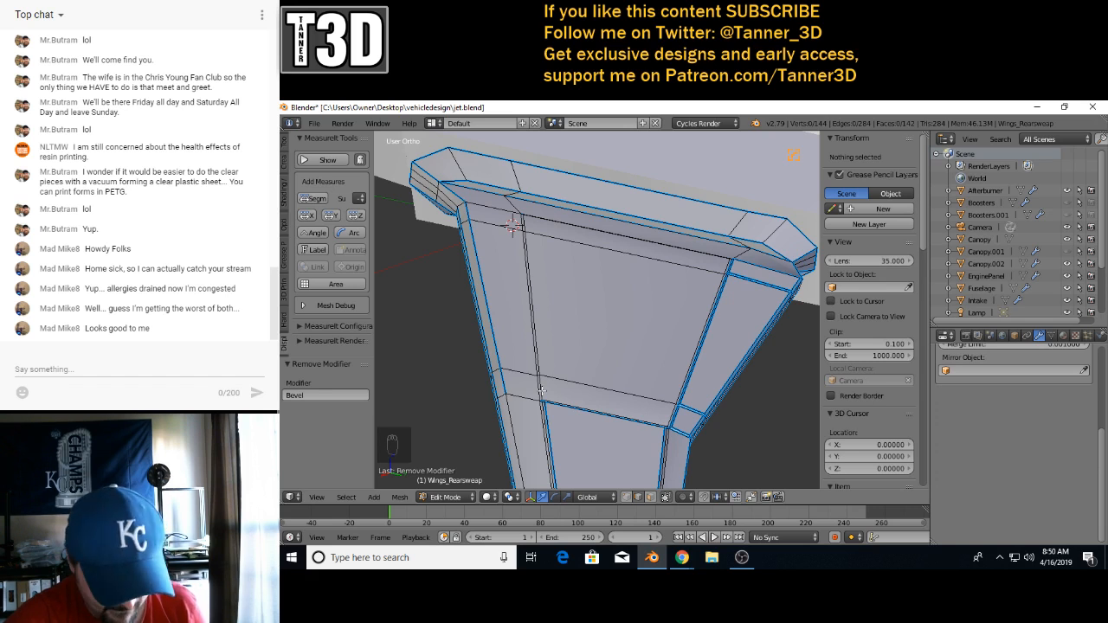
- Mark the lengthwise edges beside the inner and outer wing panels as sharp with Set Sharpen, and clear the selection
{"action": "right_click", "coordinate": [541, 391], "text": "alt"}
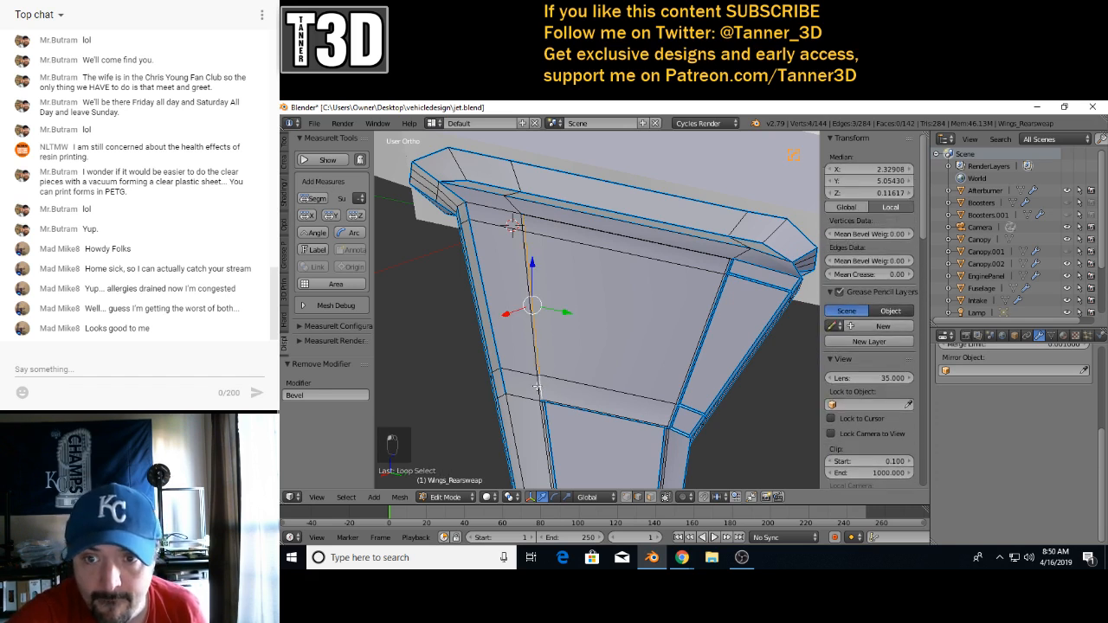
{"action": "right_click", "coordinate": [536, 386], "text": "alt+shift"}
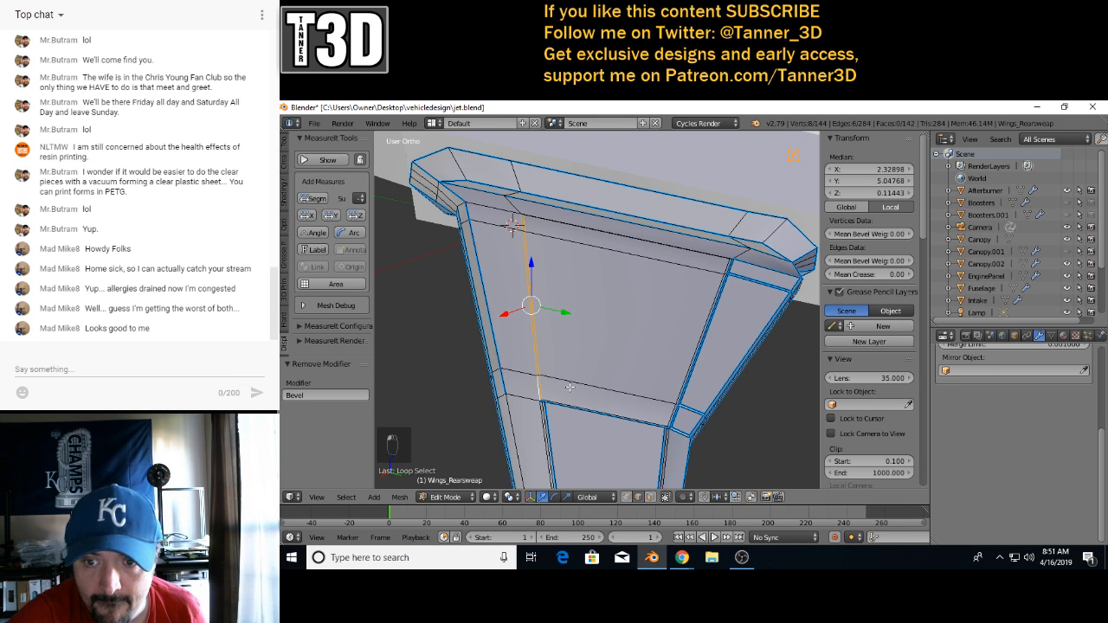
{"action": "right_click", "coordinate": [539, 421], "text": "shift"}
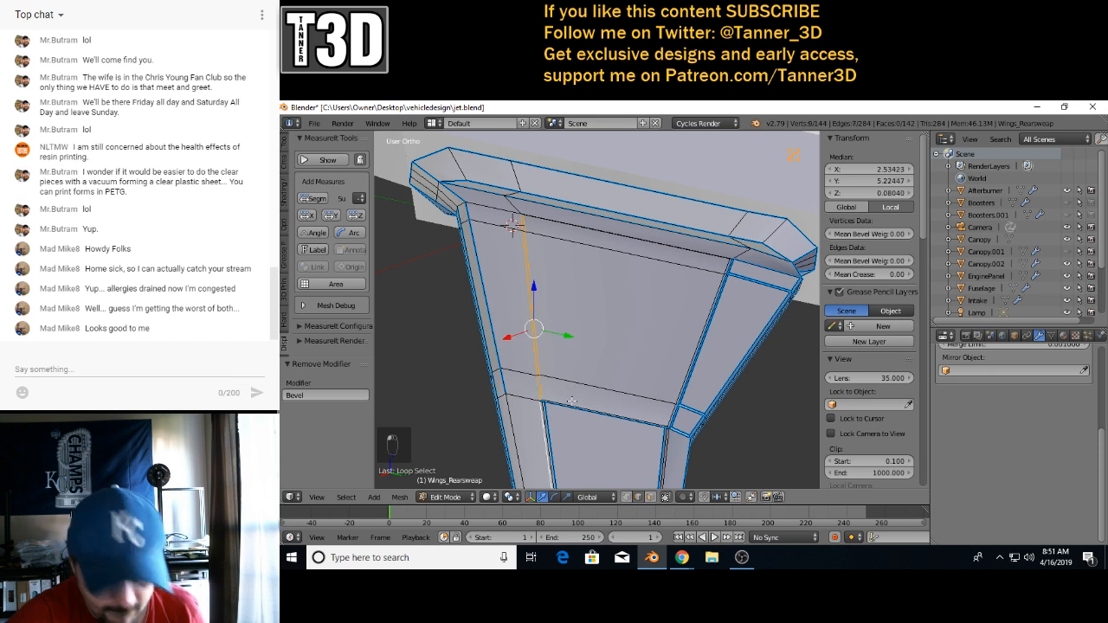
{"action": "key", "text": "q"}
{"action": "left_click", "coordinate": [545, 403]}
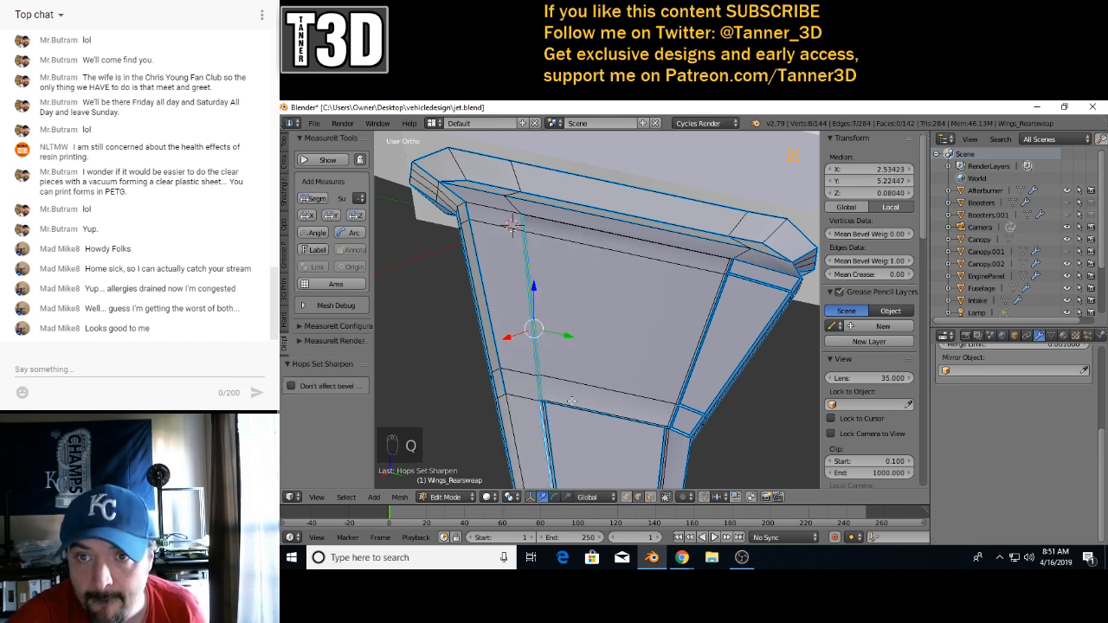
{"action": "key", "text": "a"}
- Mark the edge running along the outer wing section's leading side as sharp with Set Sharpen
{"action": "middle_click_drag", "start_coordinate": [571, 401], "coordinate": [591, 367]}
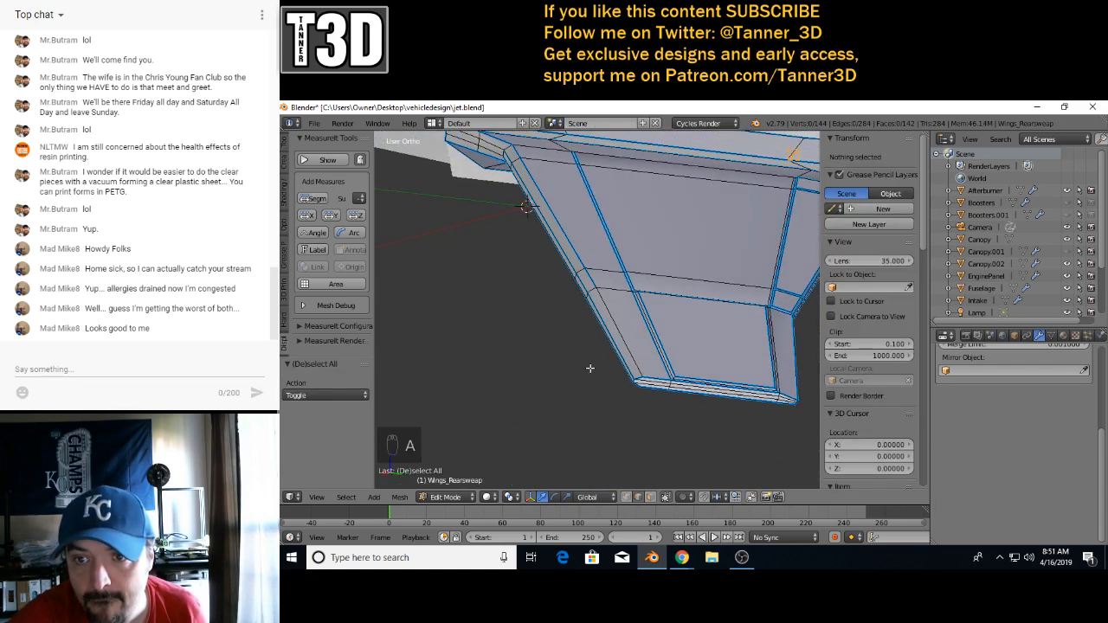
{"action": "right_click", "coordinate": [621, 338]}
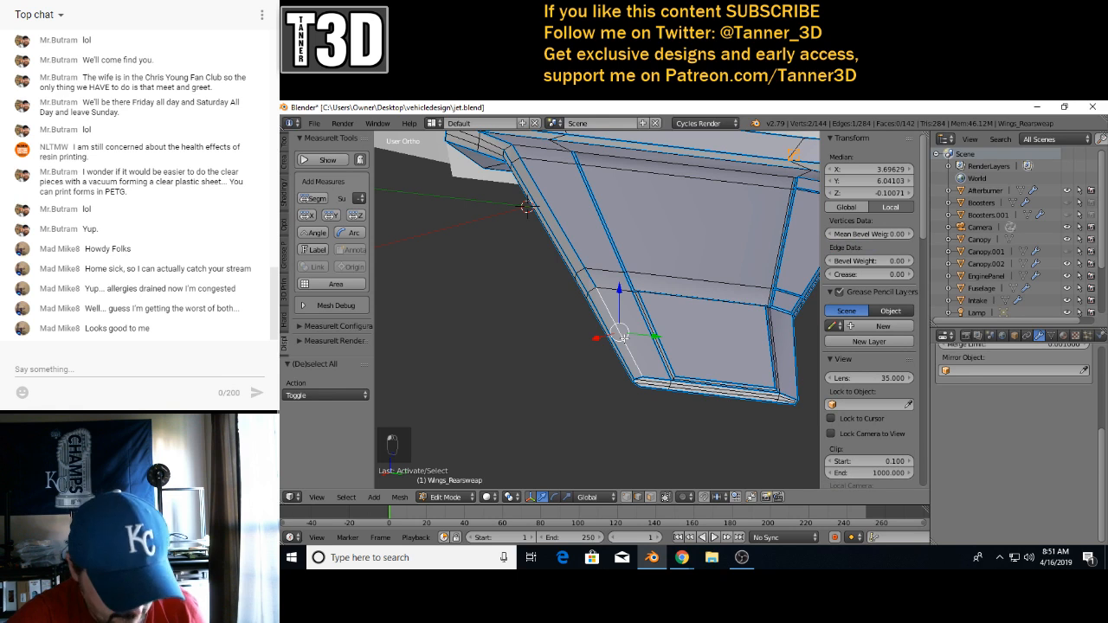
{"action": "key", "text": "q"}
{"action": "left_click", "coordinate": [622, 338]}
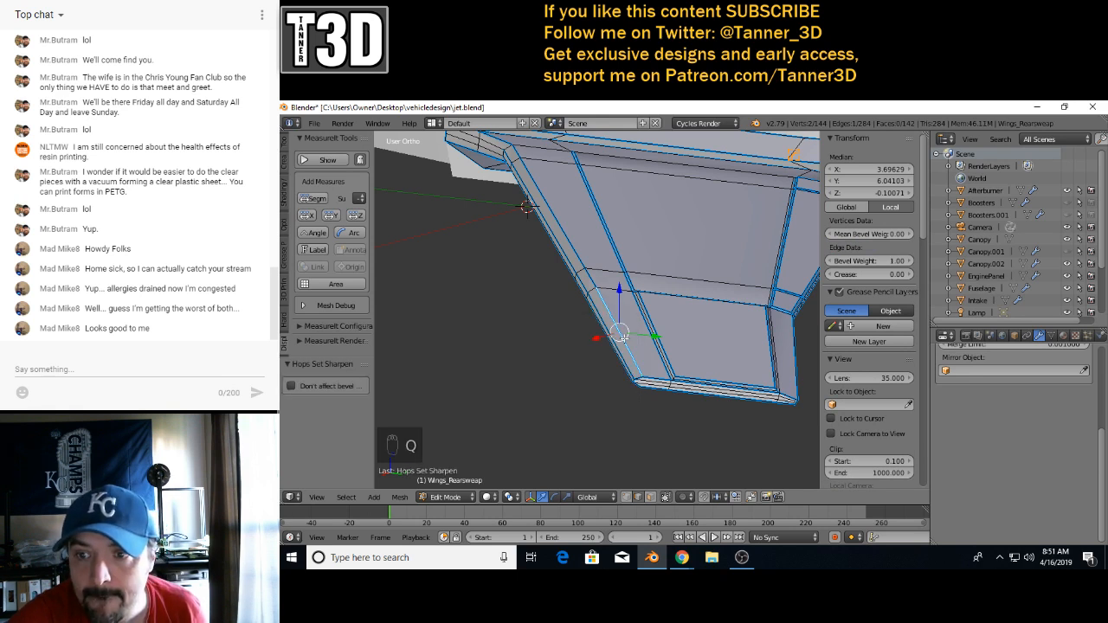
- Select the crosswise edge loop between the inner and outer wing sections and mark it as sharp with Set Sharpen
{"action": "scroll", "coordinate": [618, 350], "scroll_direction": "down", "scroll_amount": 4}
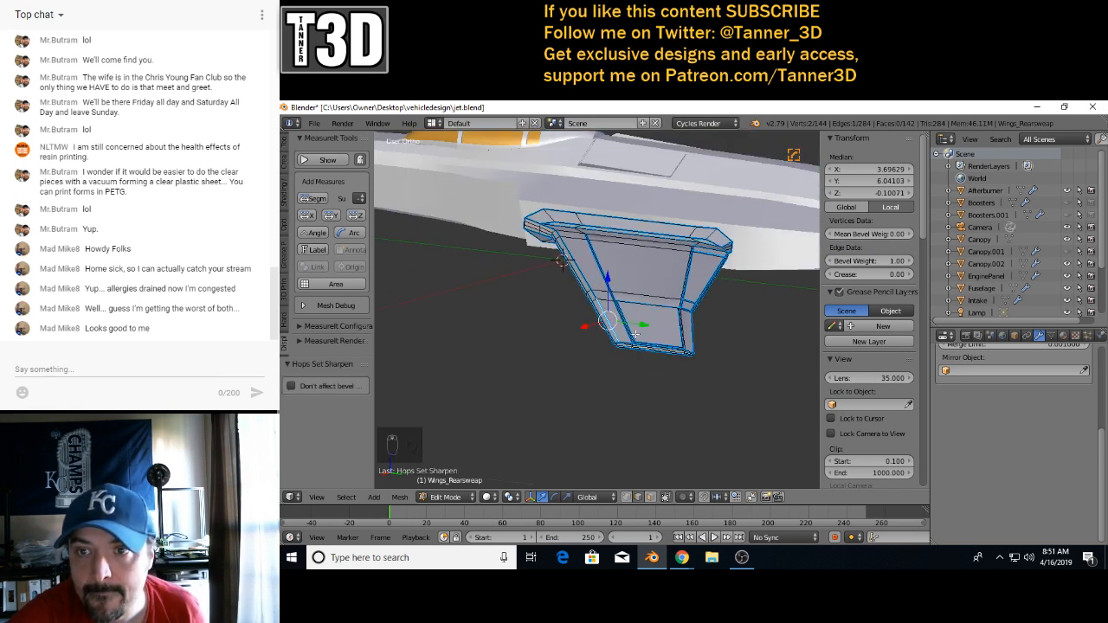
{"action": "middle_click_drag", "start_coordinate": [635, 334], "coordinate": [649, 355]}
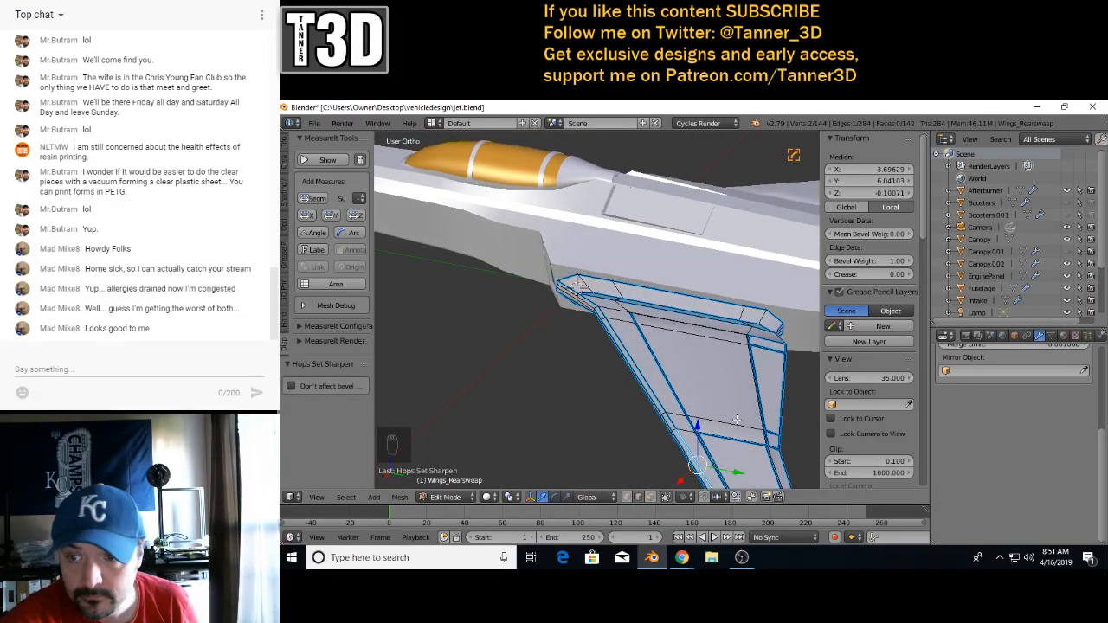
{"action": "right_click", "coordinate": [736, 420]}
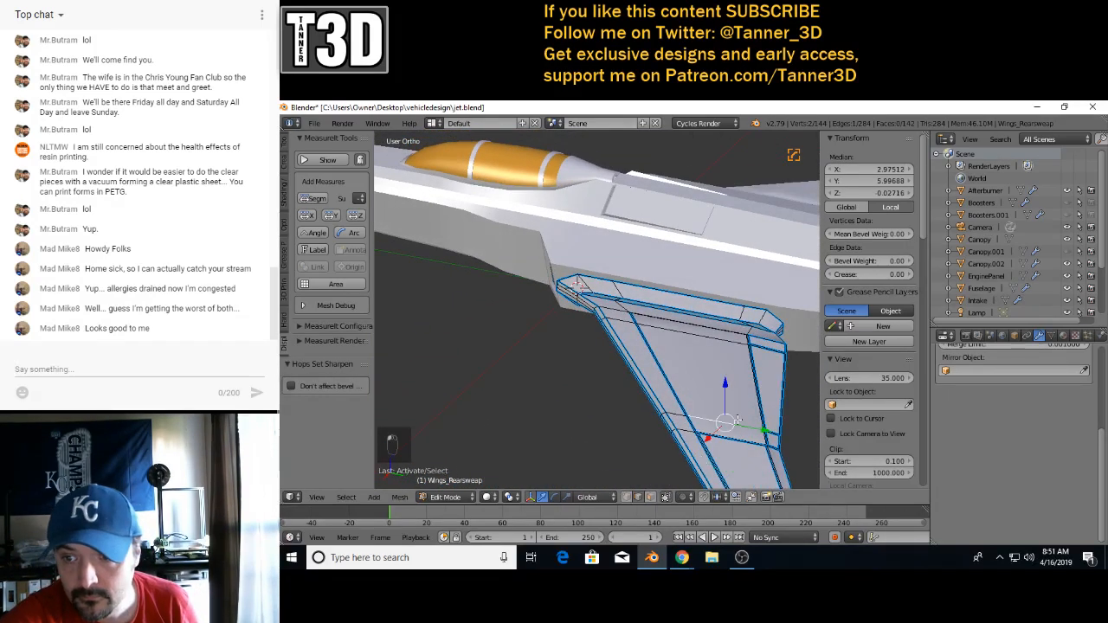
{"action": "right_click", "coordinate": [682, 415], "text": "alt+shift"}
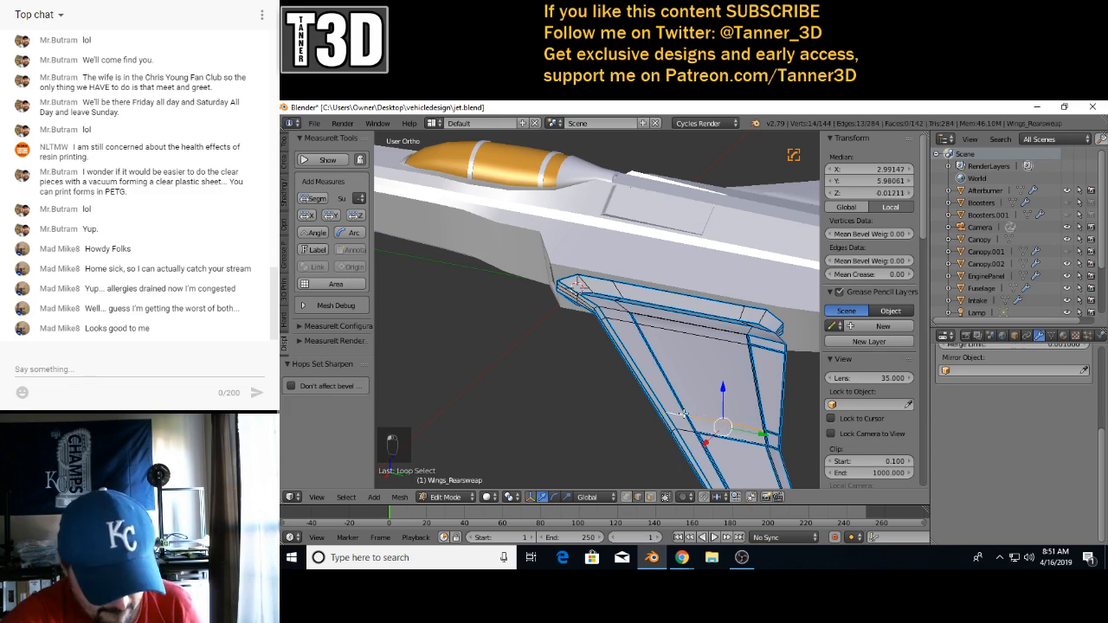
{"action": "key", "text": "q"}
{"action": "left_click", "coordinate": [683, 414]}
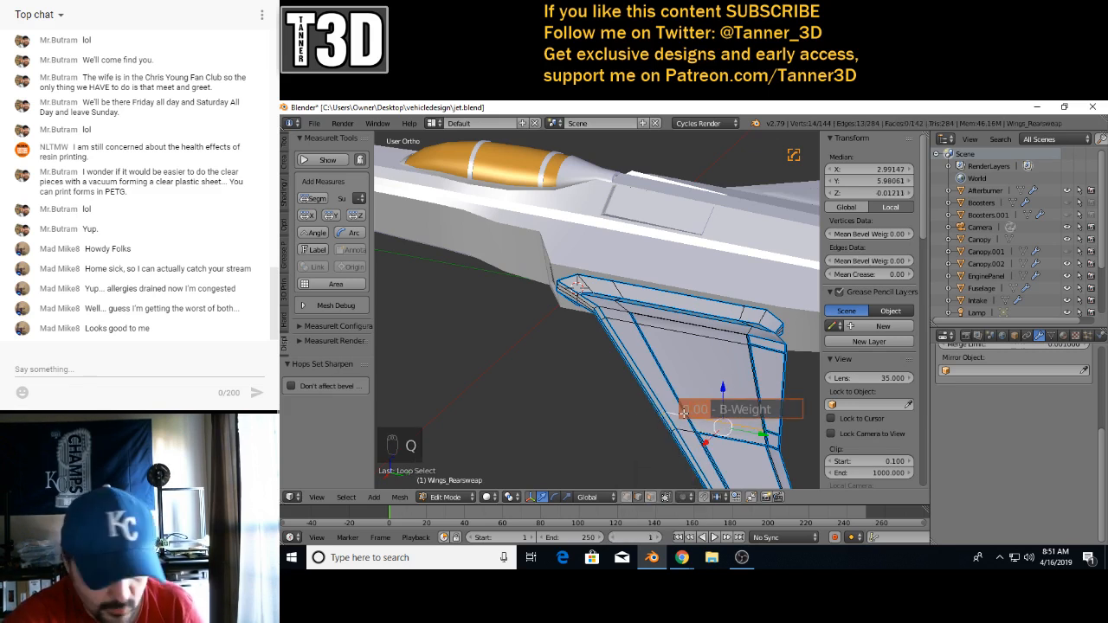
{"action": "left_click", "coordinate": [683, 414]}
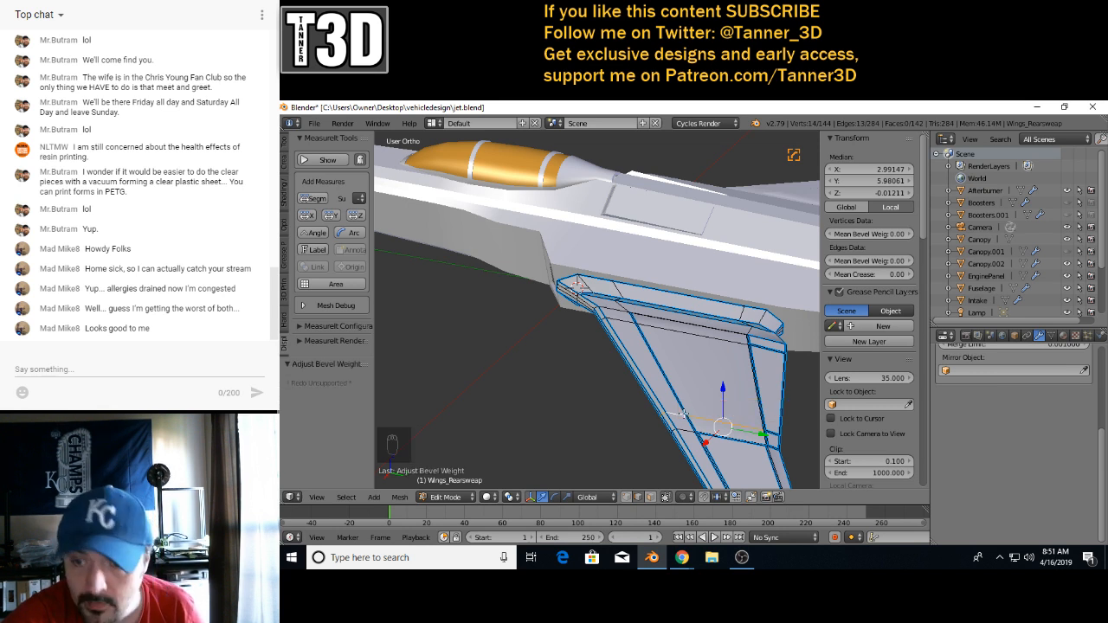
{"action": "key", "text": "q"}
{"action": "left_click", "coordinate": [683, 406]}
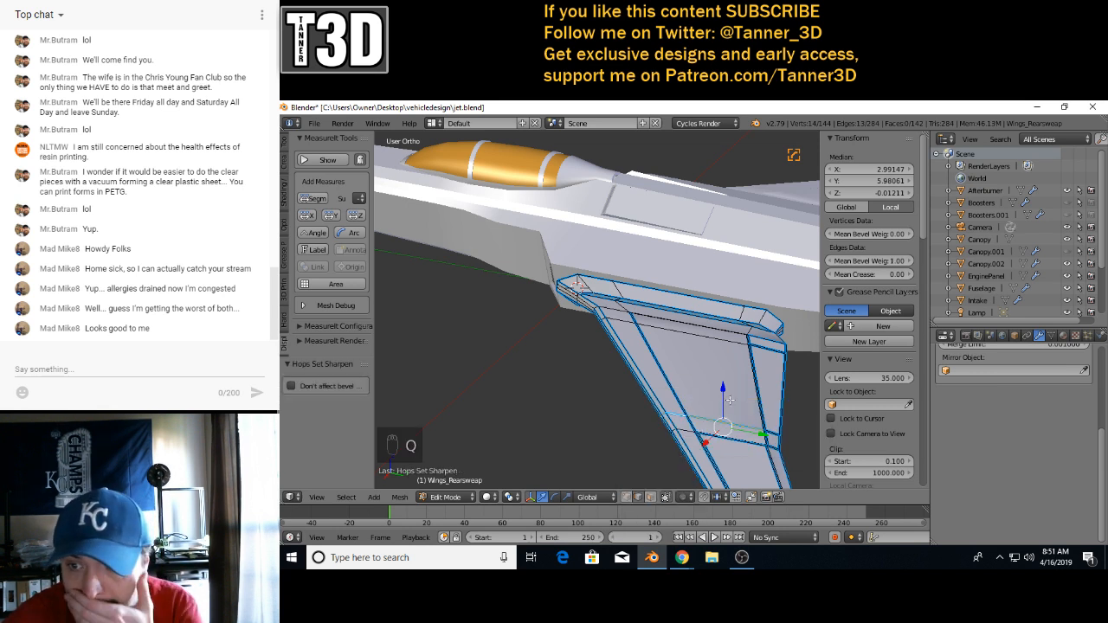
- Examine the wing's panel lines and sharpened edges on both wings, down to the crosswise loop near the trailing edge
{"action": "middle_click_drag", "start_coordinate": [721, 411], "coordinate": [536, 404]}
{"action": "scroll", "coordinate": [557, 412], "scroll_direction": "down", "scroll_amount": 1}
{"action": "scroll", "coordinate": [557, 412], "scroll_direction": "up", "scroll_amount": 3}
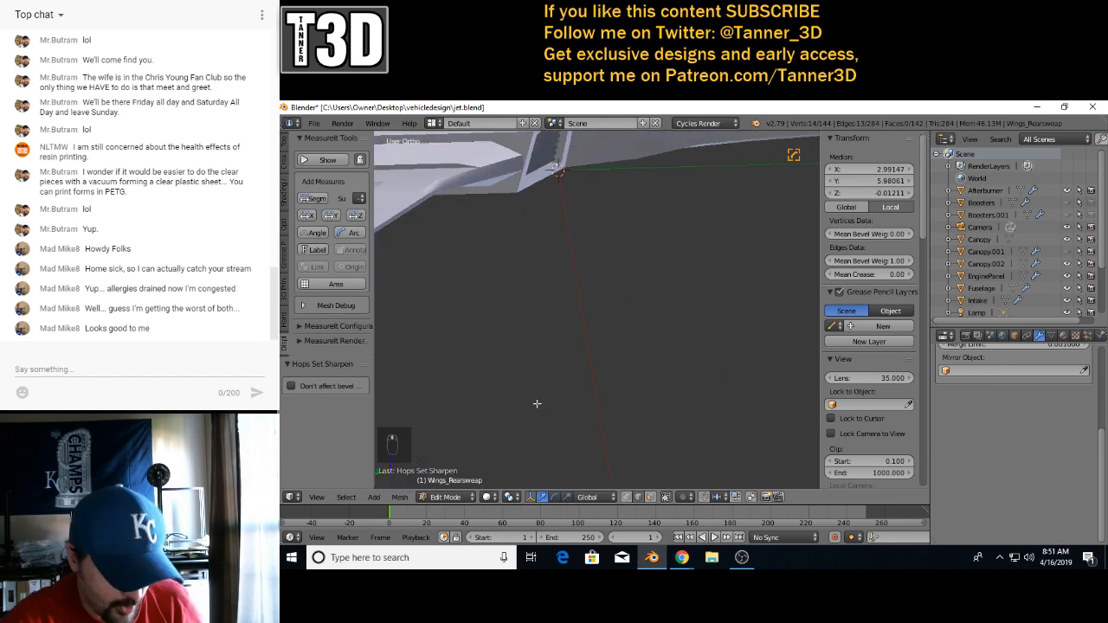
{"action": "middle_click_drag", "start_coordinate": [500, 340], "coordinate": [740, 273]}
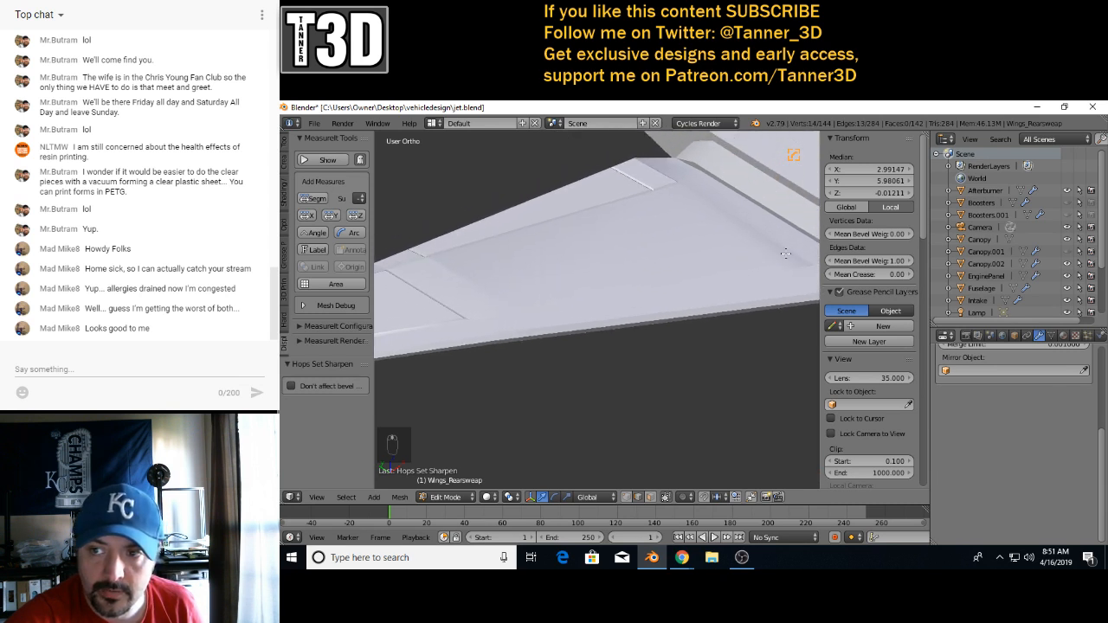
{"action": "mouse_move", "coordinate": [532, 319]}
{"action": "middle_mouse_down"}
{"action": "mouse_move", "coordinate": [503, 294]}
{"action": "mouse_move", "coordinate": [514, 268]}
{"action": "mouse_move", "coordinate": [538, 312]}
{"action": "middle_mouse_up"}
{"action": "scroll", "coordinate": [604, 305], "scroll_direction": "down", "scroll_amount": 6}
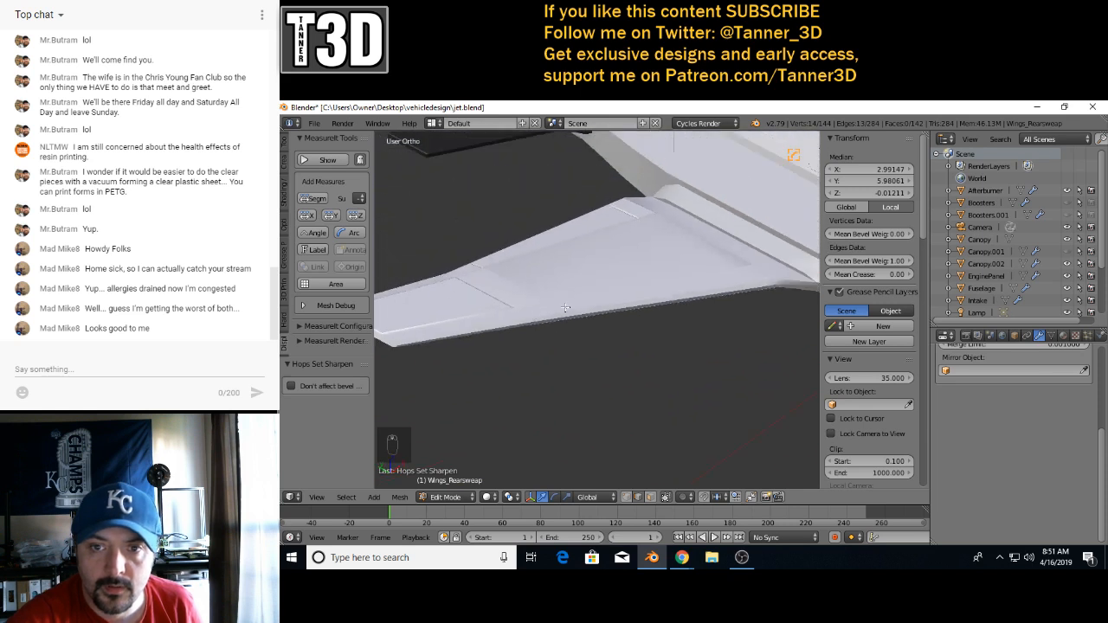
{"action": "middle_click_drag", "start_coordinate": [690, 294], "coordinate": [471, 301]}
{"action": "scroll", "coordinate": [684, 329], "scroll_direction": "up", "scroll_amount": 4}
{"action": "scroll", "coordinate": [684, 329], "scroll_direction": "up", "scroll_amount": 4}
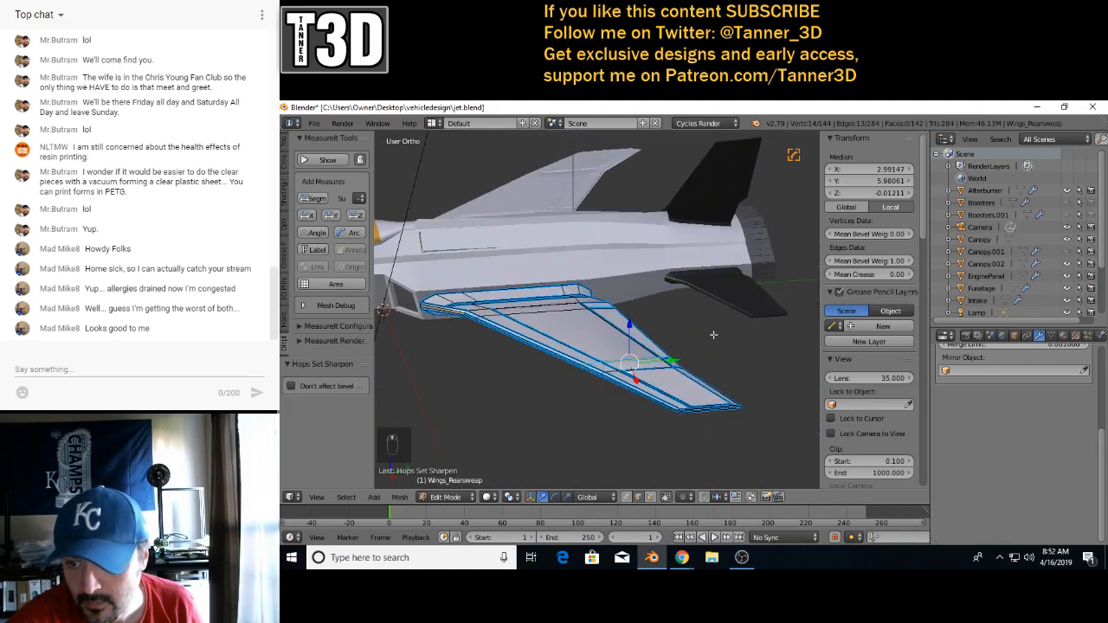
{"action": "scroll", "coordinate": [705, 341], "scroll_direction": "up", "scroll_amount": 2}
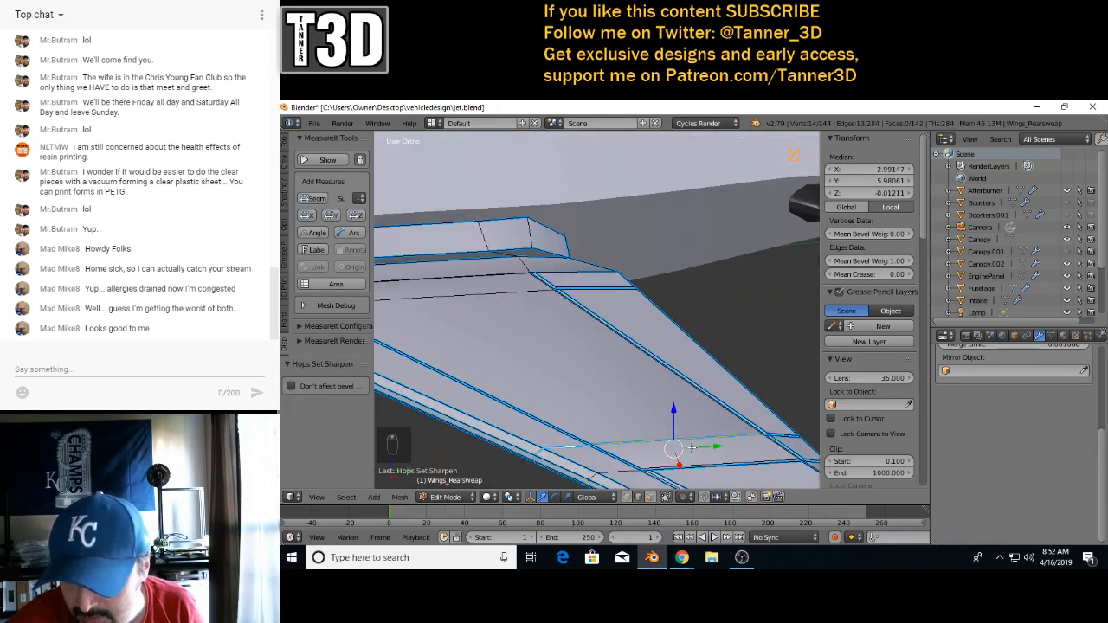
{"action": "scroll", "coordinate": [692, 447], "scroll_direction": "down", "scroll_amount": 1}
{"action": "middle_click_drag", "start_coordinate": [690, 444], "coordinate": [562, 386]}
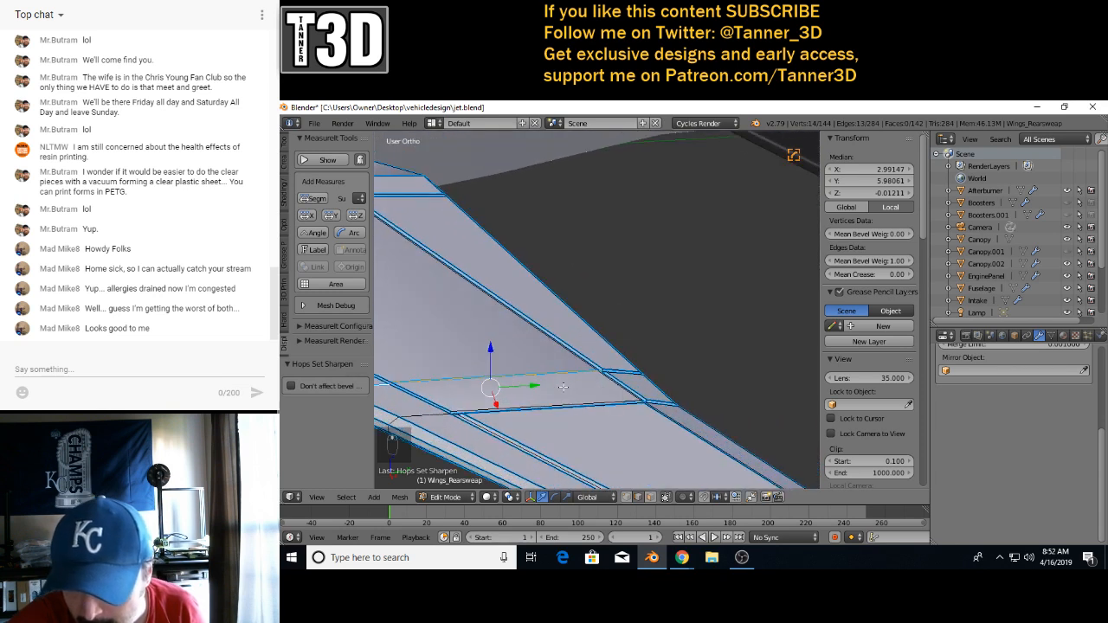
- Select the lengthwise panel-line edges near the outer wing section's leading side and mark them as sharp with Set Sharpen
{"action": "right_click", "coordinate": [523, 447], "text": "alt"}
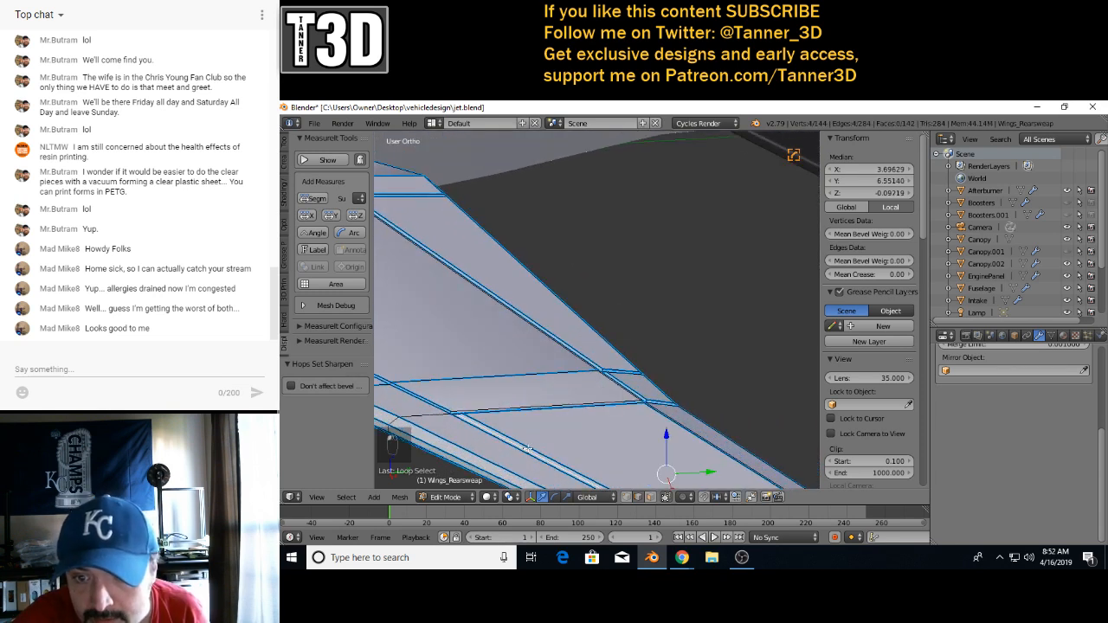
{"action": "key", "text": "q"}
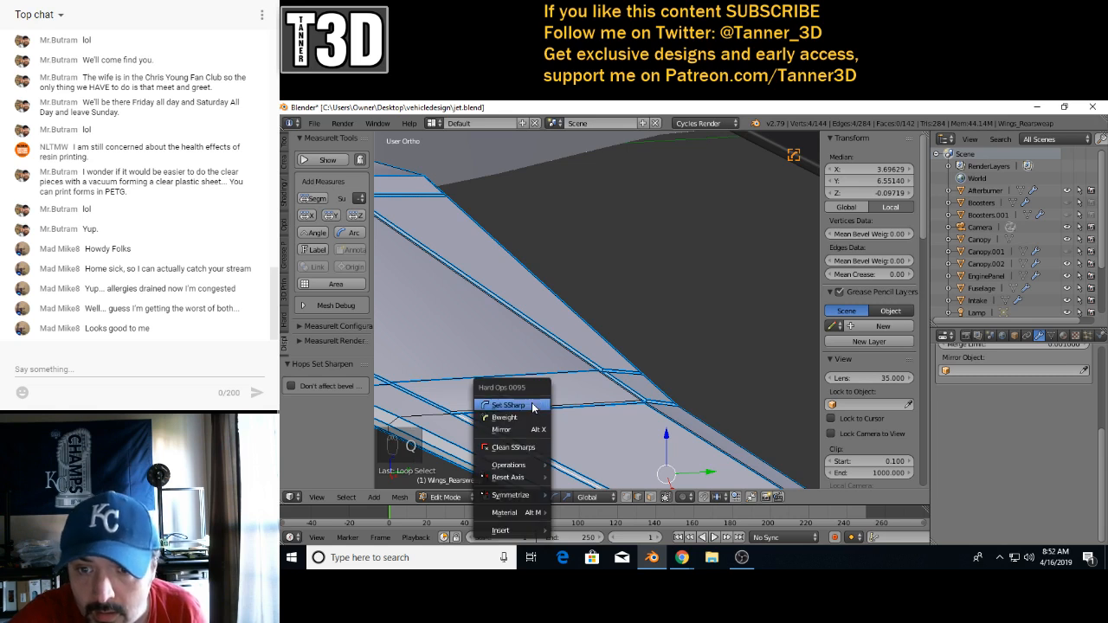
{"action": "left_click", "coordinate": [530, 404]}
{"action": "scroll", "coordinate": [543, 403], "scroll_direction": "down", "scroll_amount": 5}
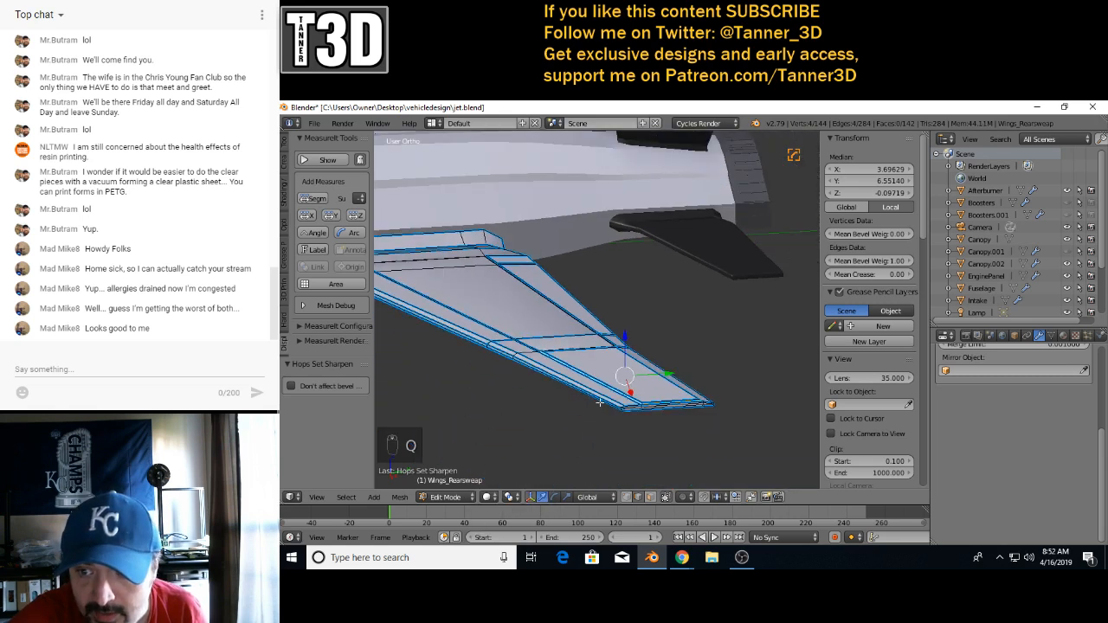
- Mark the edge loop bordering the inner wing panel near the wing root as sharp with Set Sharpen
{"action": "middle_click_drag", "start_coordinate": [619, 402], "coordinate": [647, 372]}
{"action": "scroll", "coordinate": [507, 362], "scroll_direction": "up", "scroll_amount": 3}
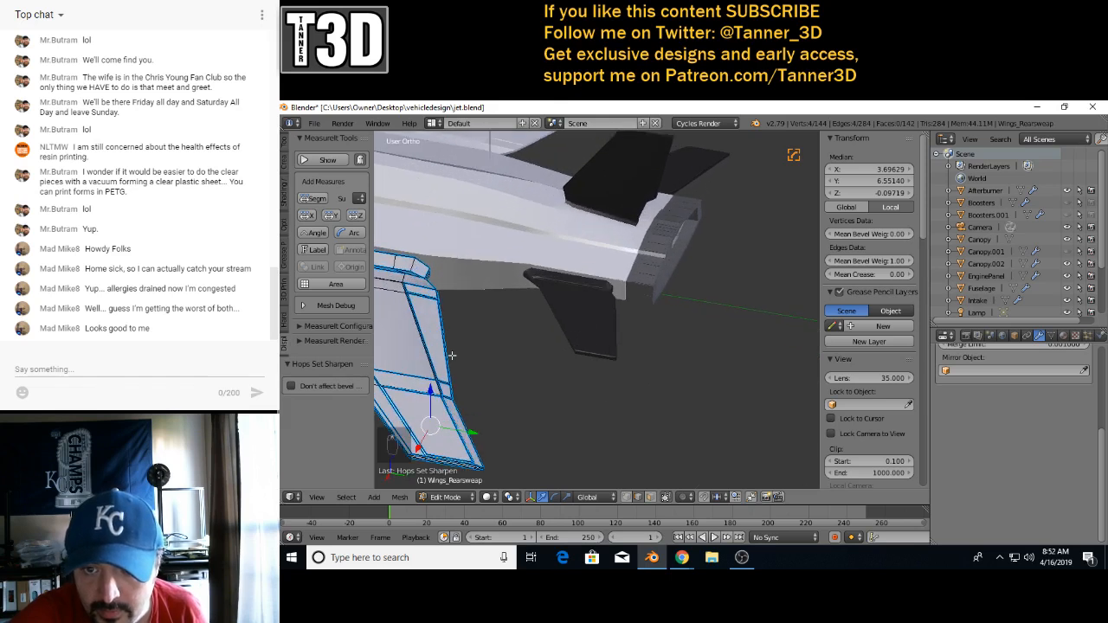
{"action": "middle_click_drag", "start_coordinate": [467, 339], "coordinate": [723, 364], "text": "shift"}
{"action": "scroll", "coordinate": [681, 357], "scroll_direction": "up", "scroll_amount": 3}
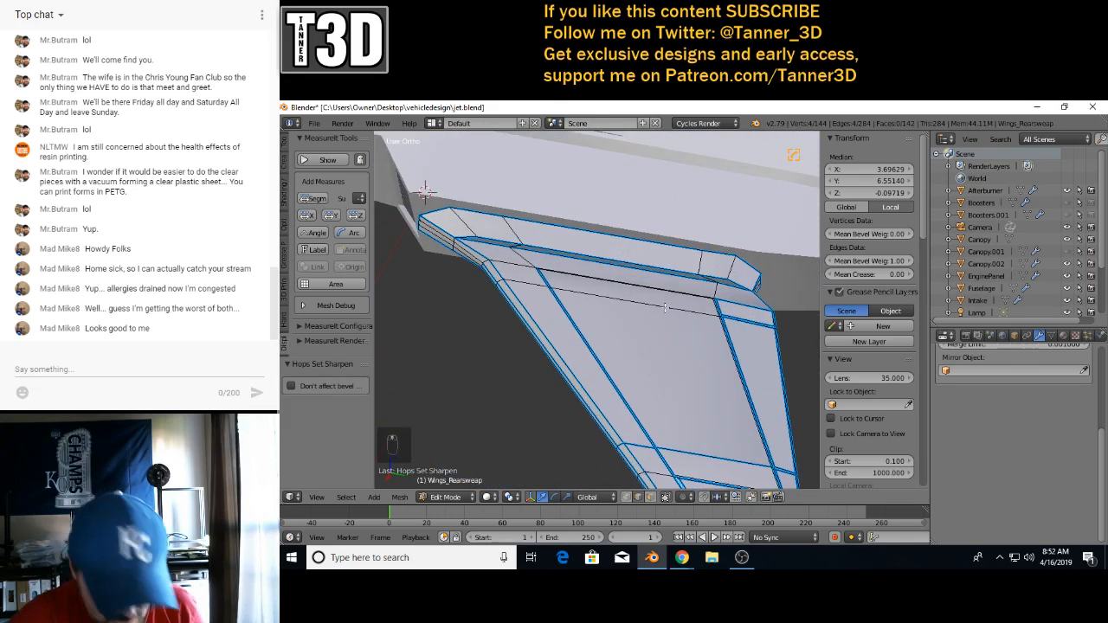
{"action": "right_click", "coordinate": [665, 308], "text": "alt"}
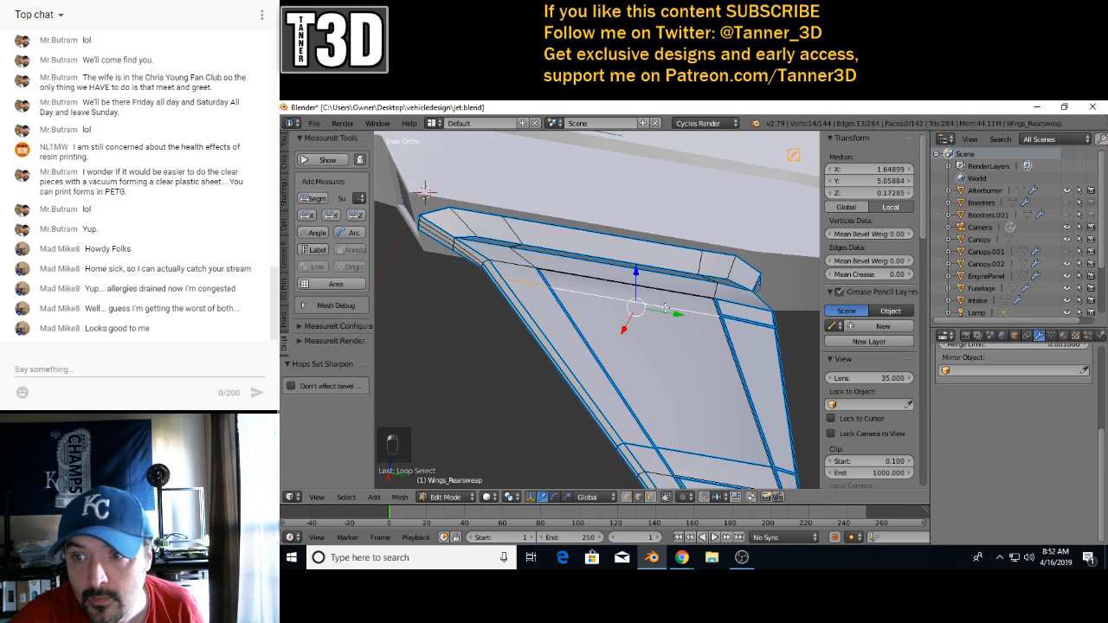
{"action": "key", "text": "q"}
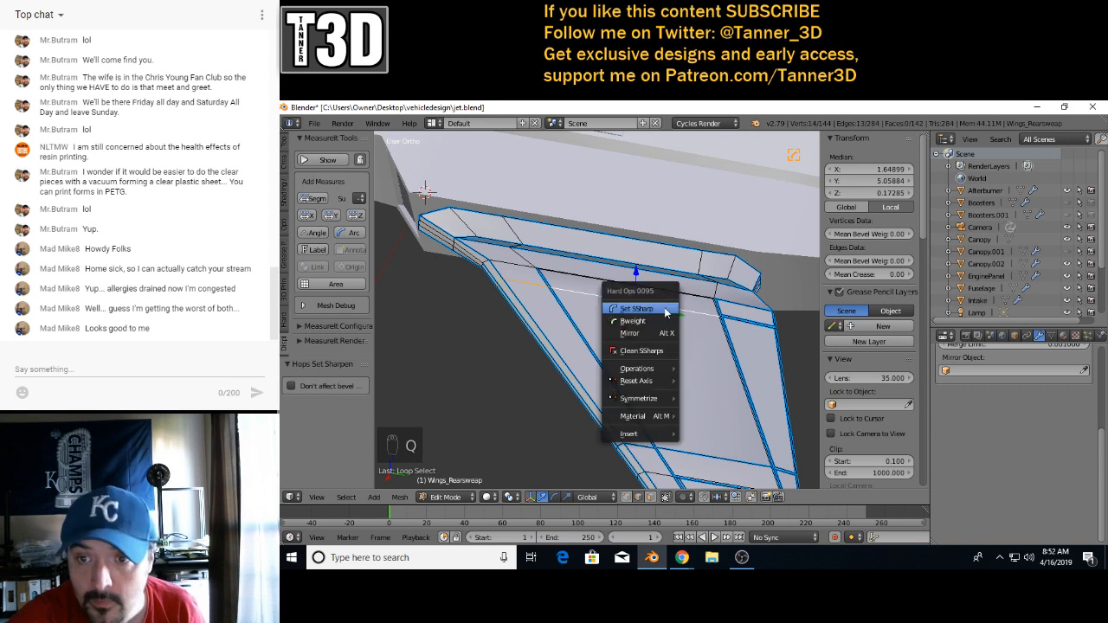
{"action": "left_click", "coordinate": [665, 307]}
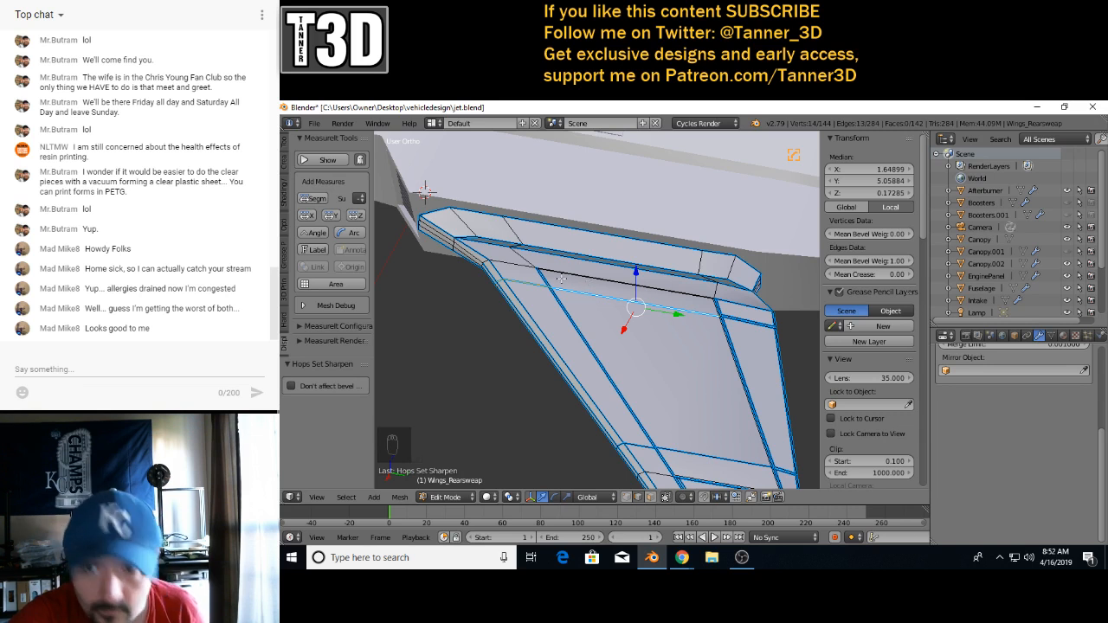
- Try to mark the edge loop closest to the wing root as sharp with Set Sharpen
{"action": "right_click", "coordinate": [516, 268], "text": "alt"}
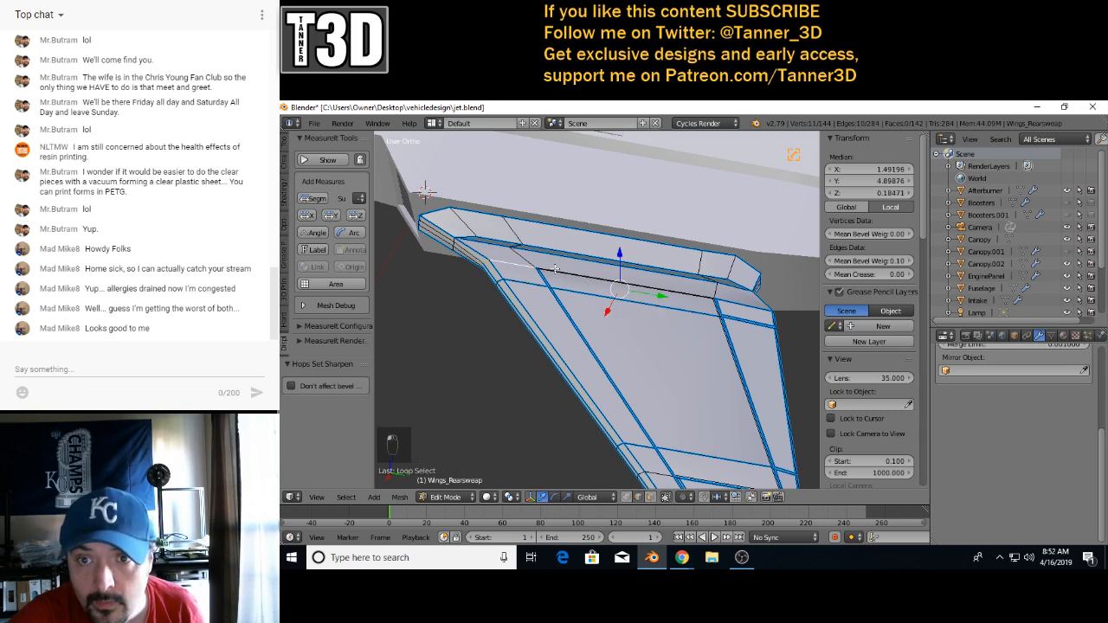
{"action": "key", "text": "q"}
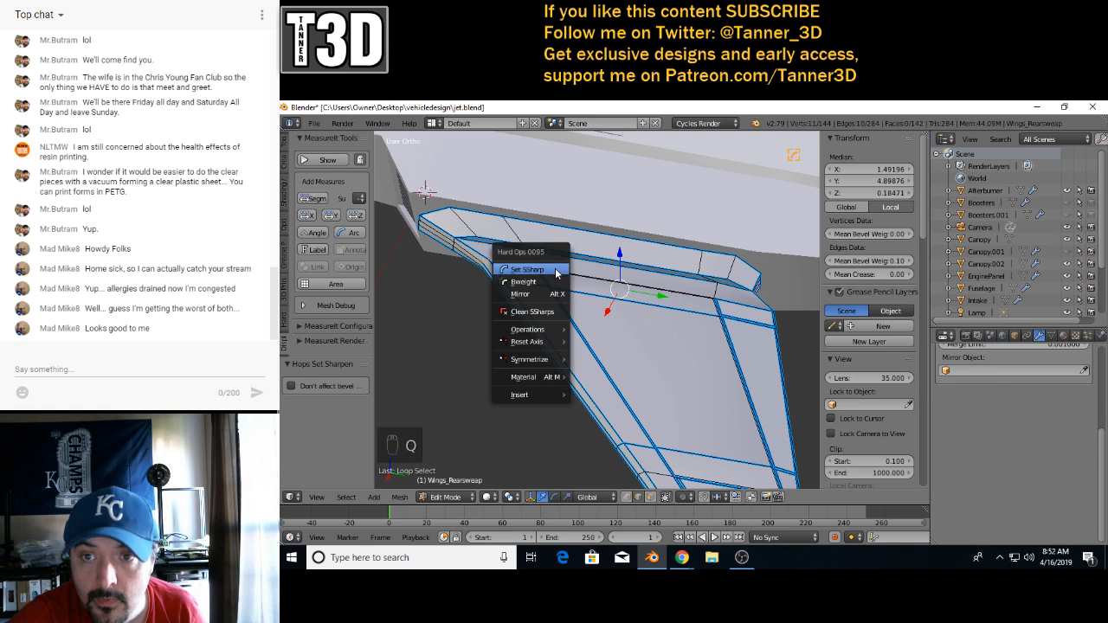
{"action": "left_click", "coordinate": [555, 269]}
- Select the two closely spaced parallel edges beside the wing root and mark both as sharp with Set Sharpen
{"action": "scroll", "coordinate": [586, 276], "scroll_direction": "up", "scroll_amount": 8}
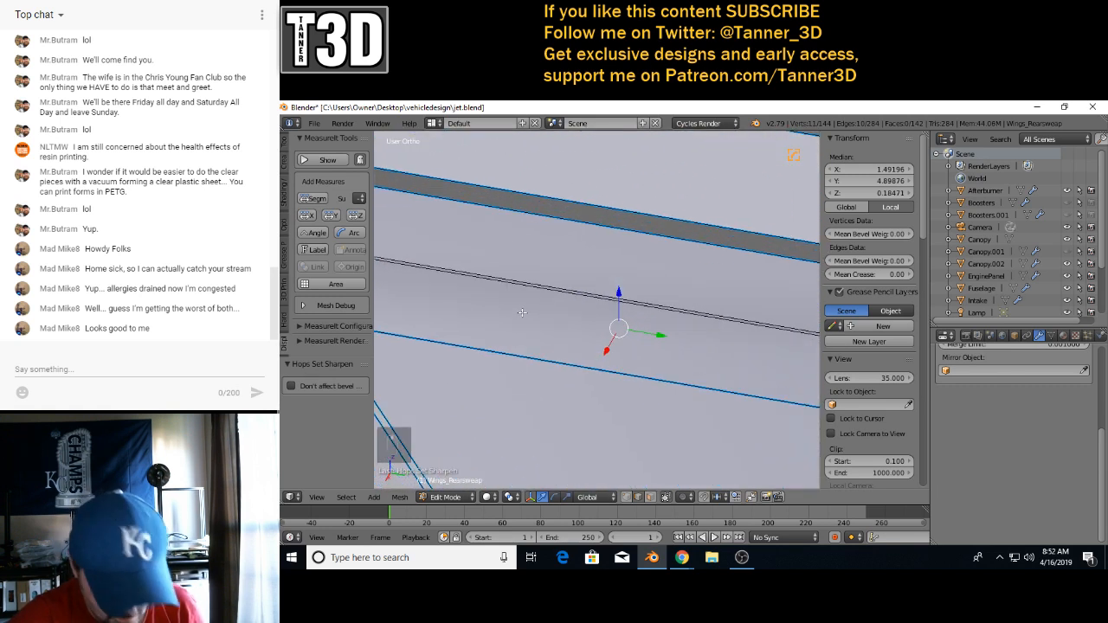
{"action": "right_click", "coordinate": [534, 291]}
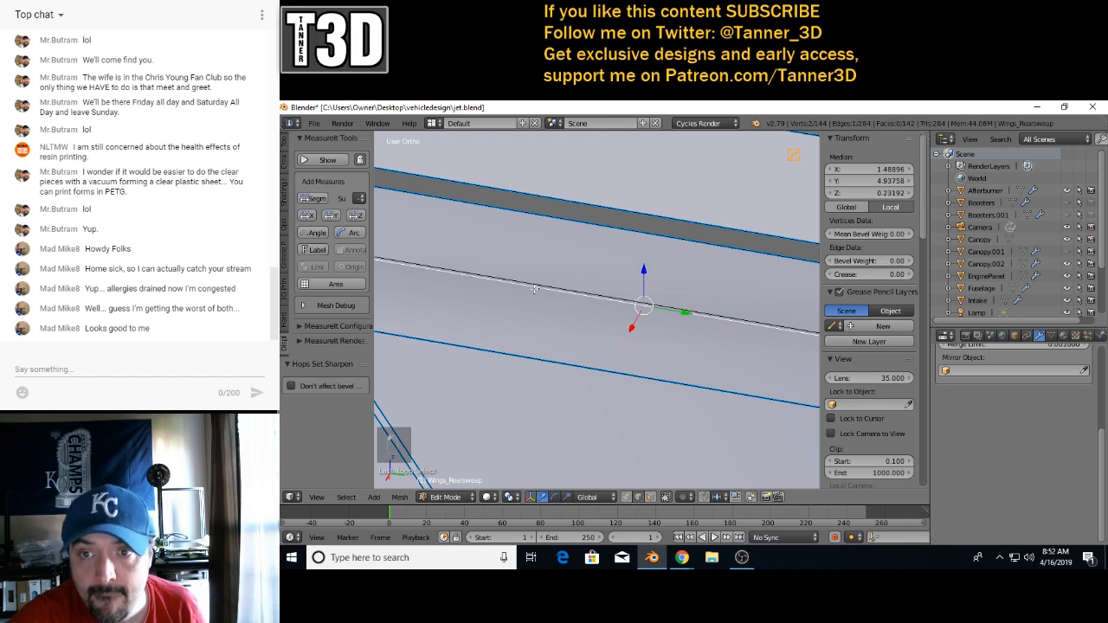
{"action": "right_click", "coordinate": [533, 283], "text": "shift"}
{"action": "key", "text": "q"}
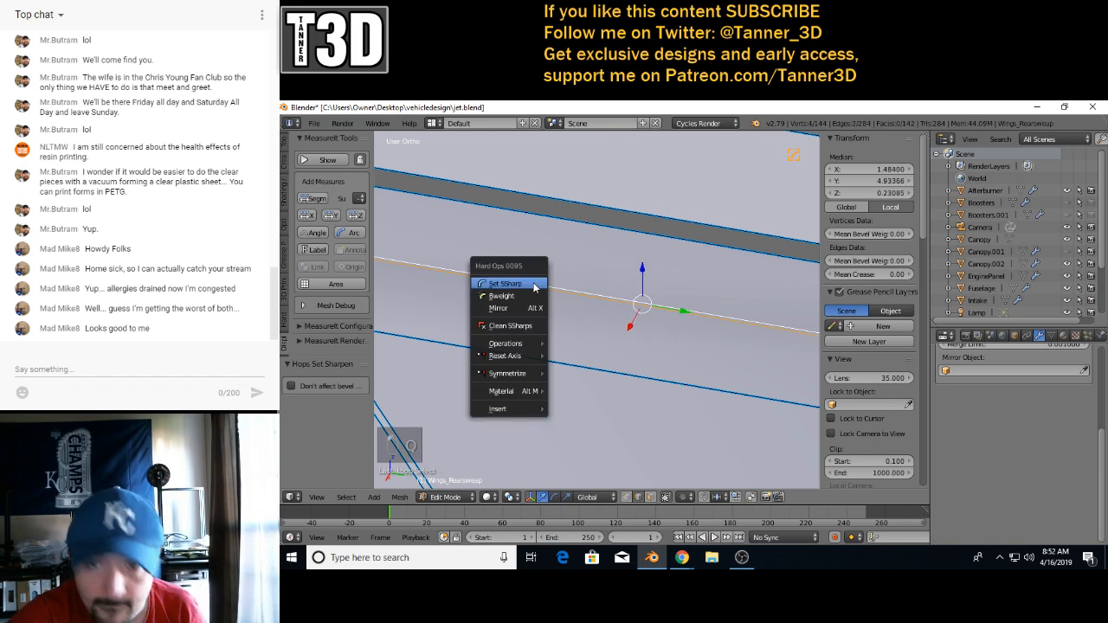
{"action": "left_click", "coordinate": [534, 283]}
{"action": "middle_click_drag", "start_coordinate": [533, 283], "coordinate": [534, 283]}
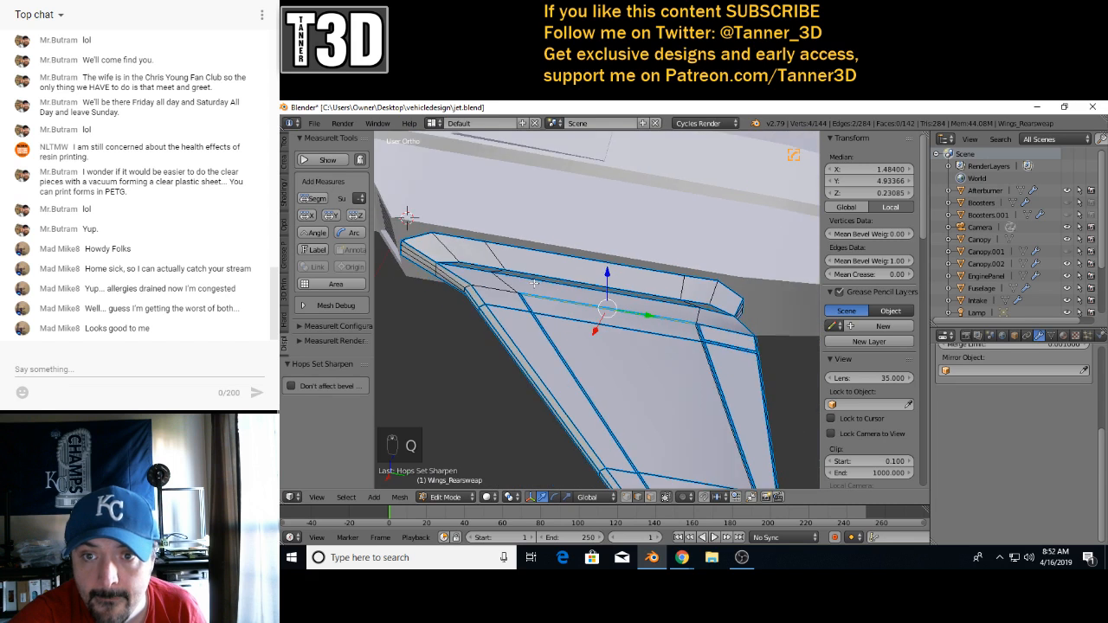
- Select the whole edge loop continuing along the wing root to the leading edge and mark it as sharp with Set Sharpen
{"action": "right_click", "coordinate": [502, 290]}
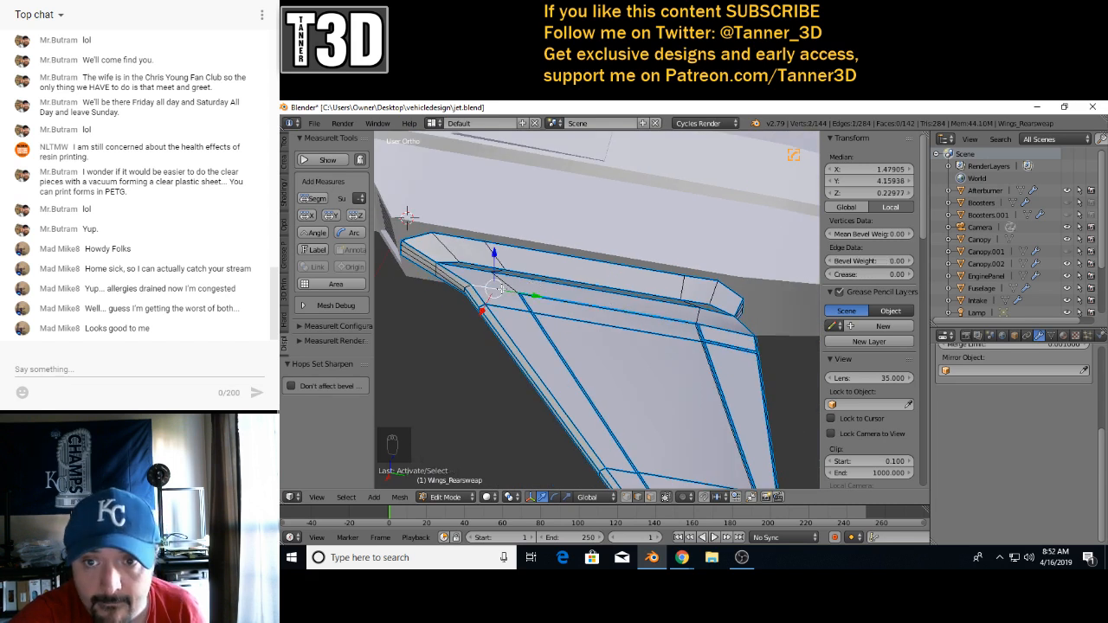
{"action": "right_click", "coordinate": [472, 286], "text": "alt"}
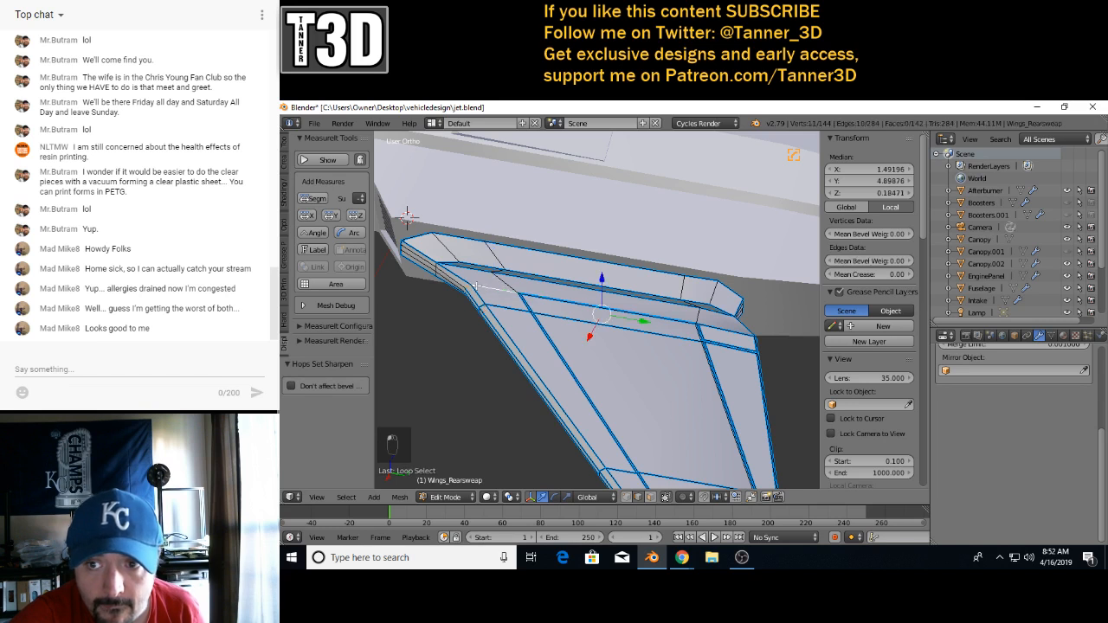
{"action": "key", "text": "q"}
{"action": "left_click", "coordinate": [453, 289]}
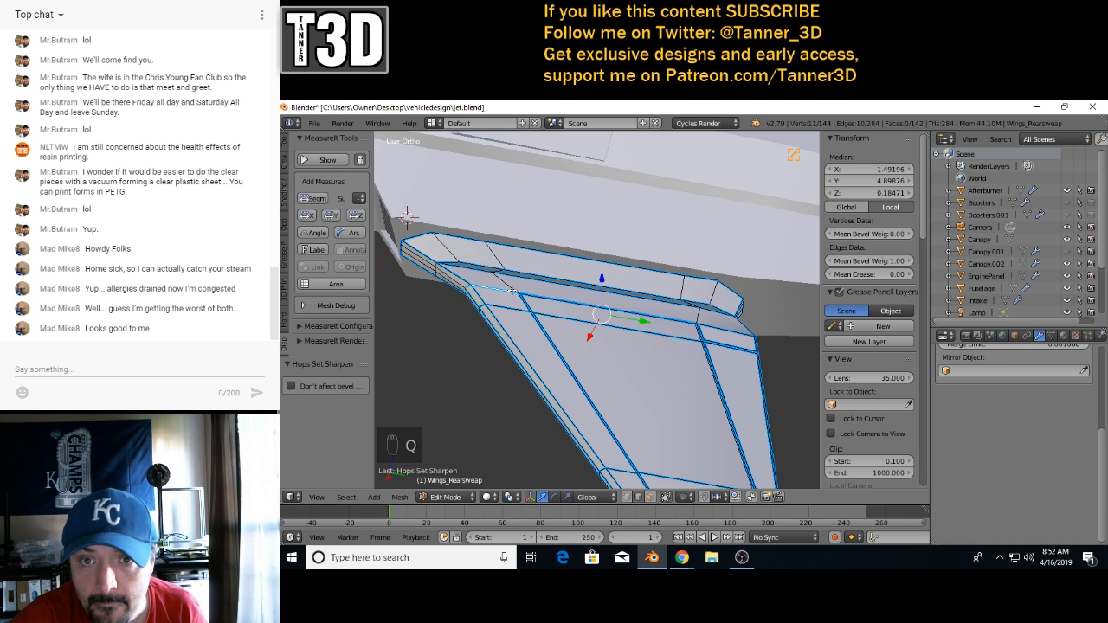
- Check the sharpened wing against the fuselage from several angles and save the model over the existing jet.blend
{"action": "scroll", "coordinate": [511, 290], "scroll_direction": "down", "scroll_amount": 4}
{"action": "middle_click_drag", "start_coordinate": [516, 290], "coordinate": [565, 281]}
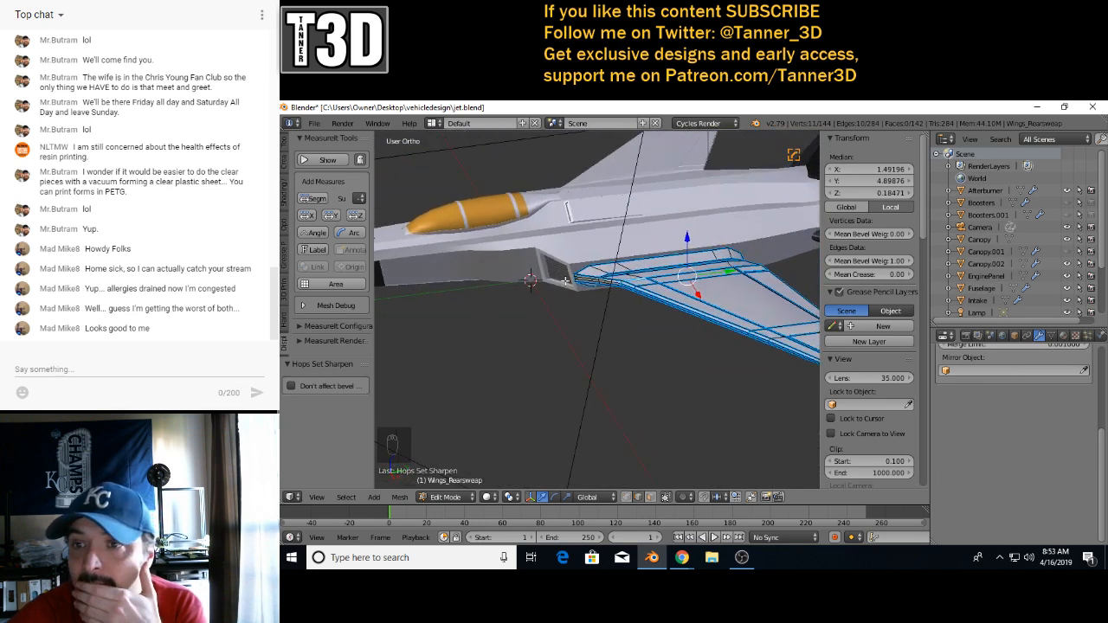
{"action": "middle_click_drag", "start_coordinate": [690, 310], "coordinate": [608, 314]}
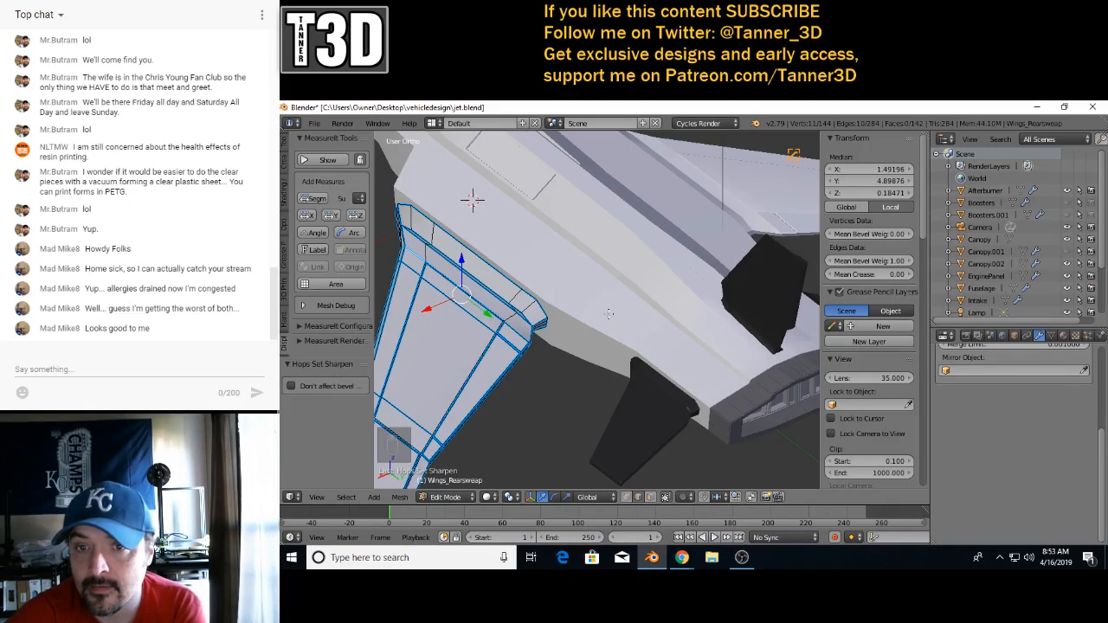
{"action": "middle_click_drag", "start_coordinate": [606, 313], "coordinate": [696, 291]}
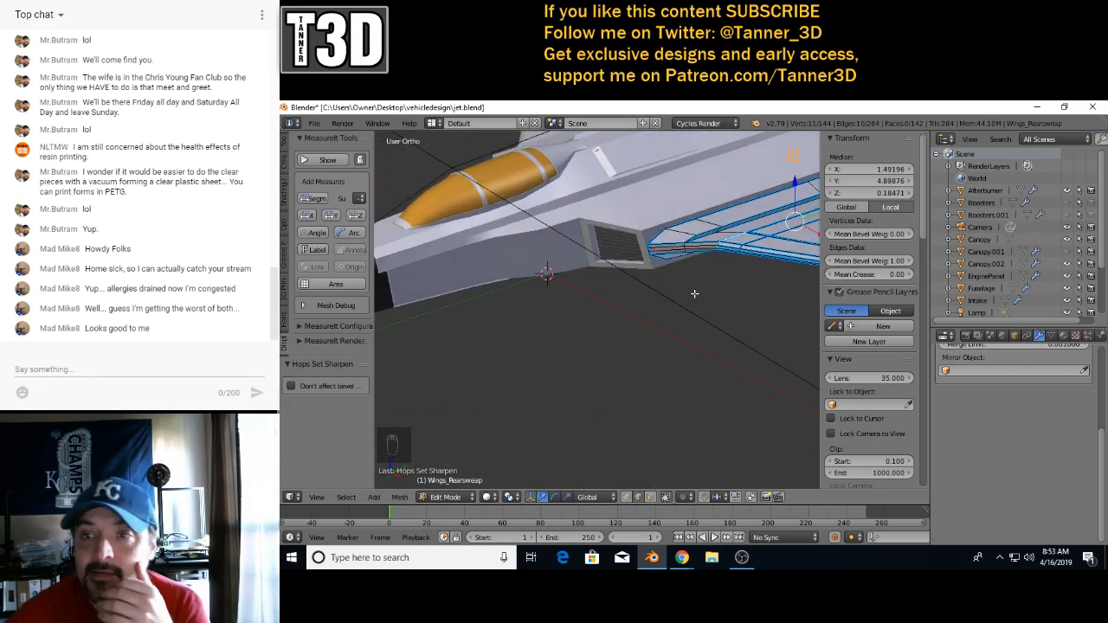
{"action": "key", "text": "ctrl+s"}
{"action": "left_click", "coordinate": [703, 278]}
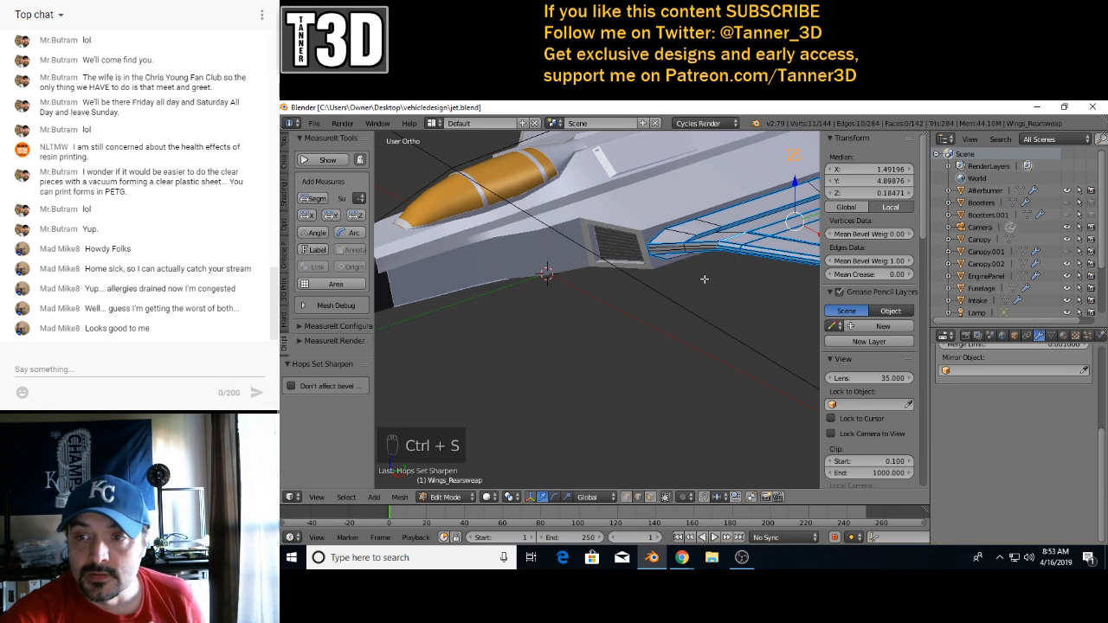
{"action": "scroll", "coordinate": [704, 277], "scroll_direction": "down", "scroll_amount": 5}
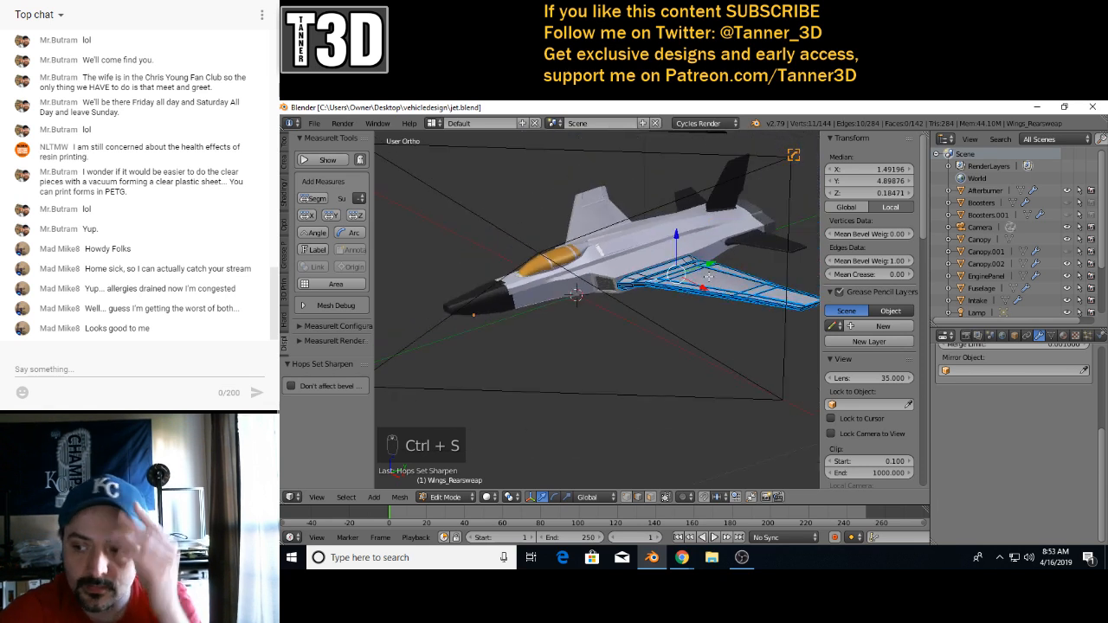
{"action": "middle_click_drag", "start_coordinate": [708, 277], "coordinate": [596, 300]}
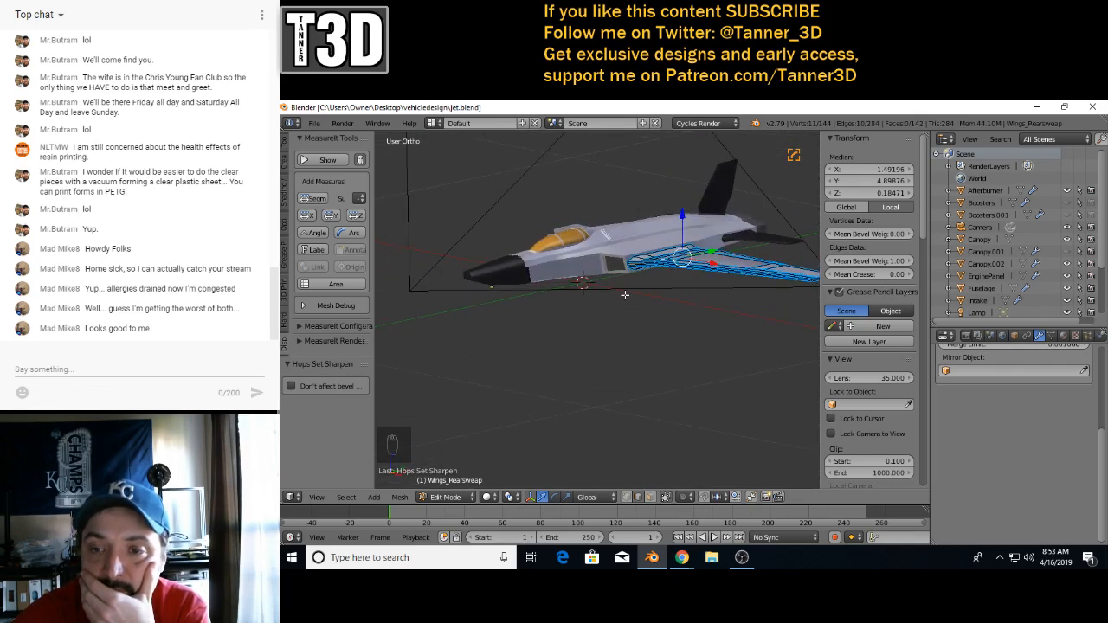
{"action": "scroll", "coordinate": [637, 296], "scroll_direction": "up", "scroll_amount": 3}
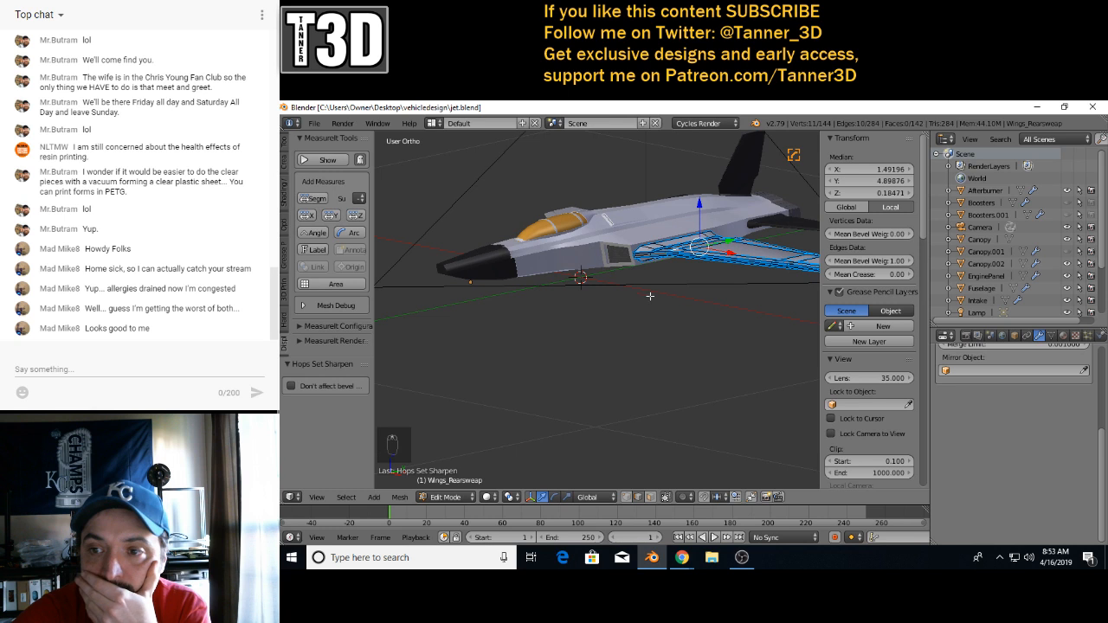
{"action": "mouse_move", "coordinate": [726, 292]}
{"action": "middle_mouse_down"}
{"action": "mouse_move", "coordinate": [616, 316]}
{"action": "mouse_move", "coordinate": [680, 326]}
{"action": "mouse_move", "coordinate": [723, 305]}
{"action": "middle_mouse_up"}
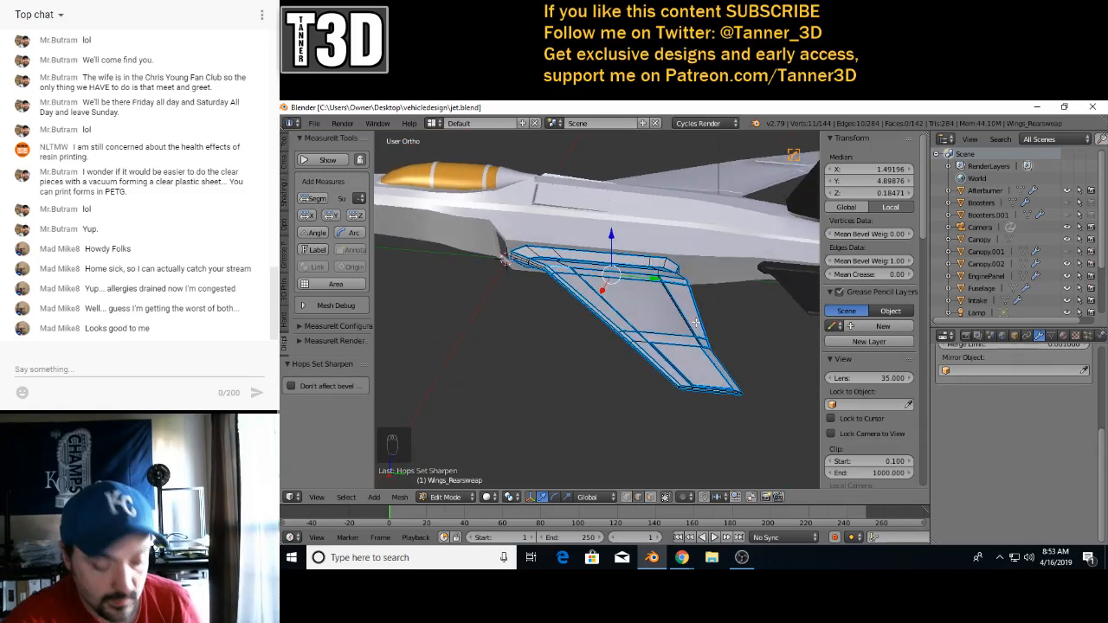
- Switch to editing the RearDiffusers mesh and mark the edge loop along the small fin's root as sharp with Set Sharpen
{"action": "key", "text": "Tab"}
{"action": "scroll", "coordinate": [748, 296], "scroll_direction": "down", "scroll_amount": 3}
{"action": "right_click", "coordinate": [743, 304]}
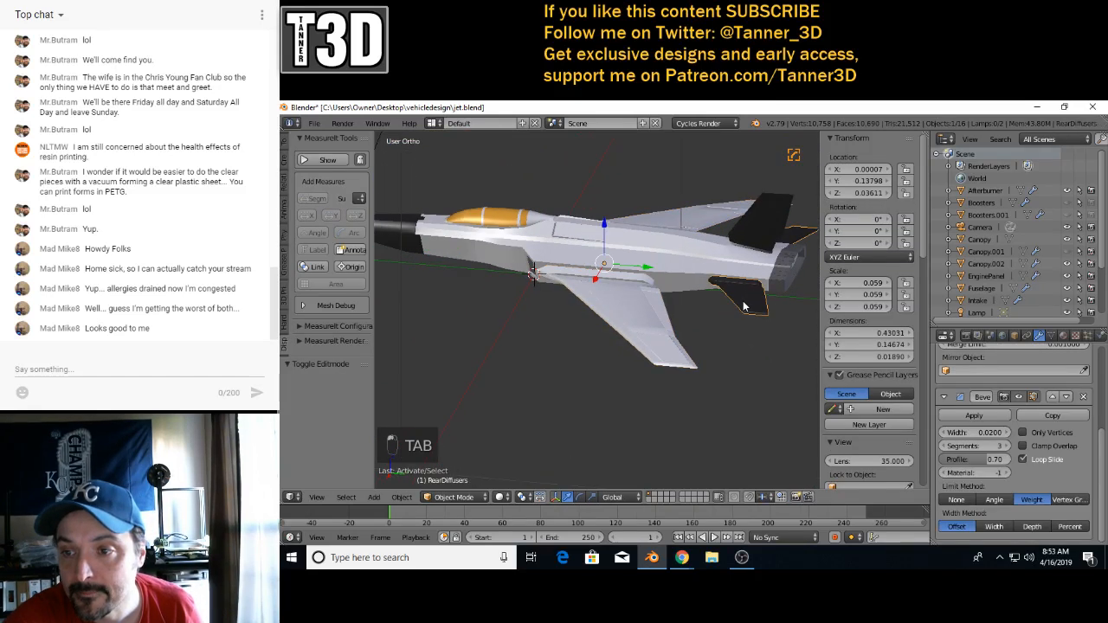
{"action": "key", "text": "Tab"}
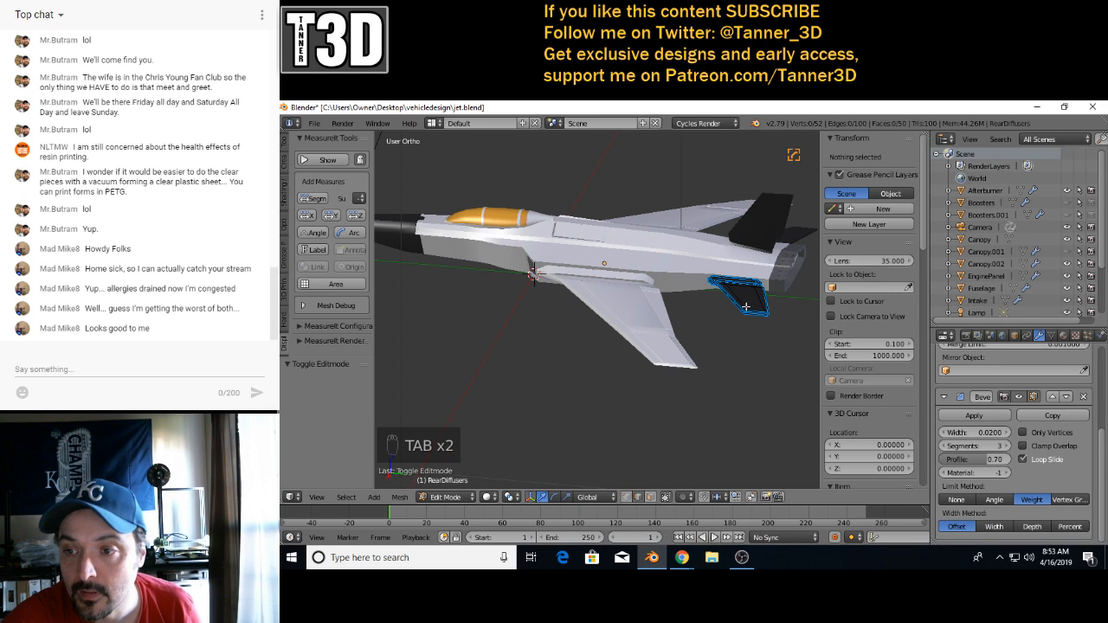
{"action": "scroll", "coordinate": [745, 308], "scroll_direction": "up", "scroll_amount": 4}
{"action": "key", "text": "KP_Decimal"}
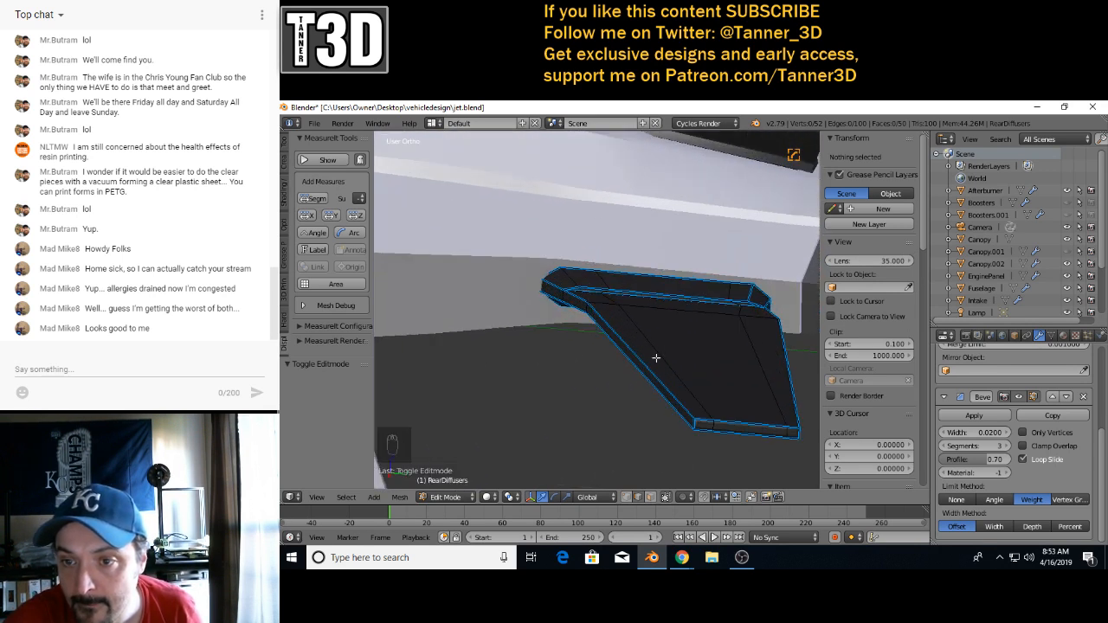
{"action": "right_click", "coordinate": [607, 302], "text": "alt"}
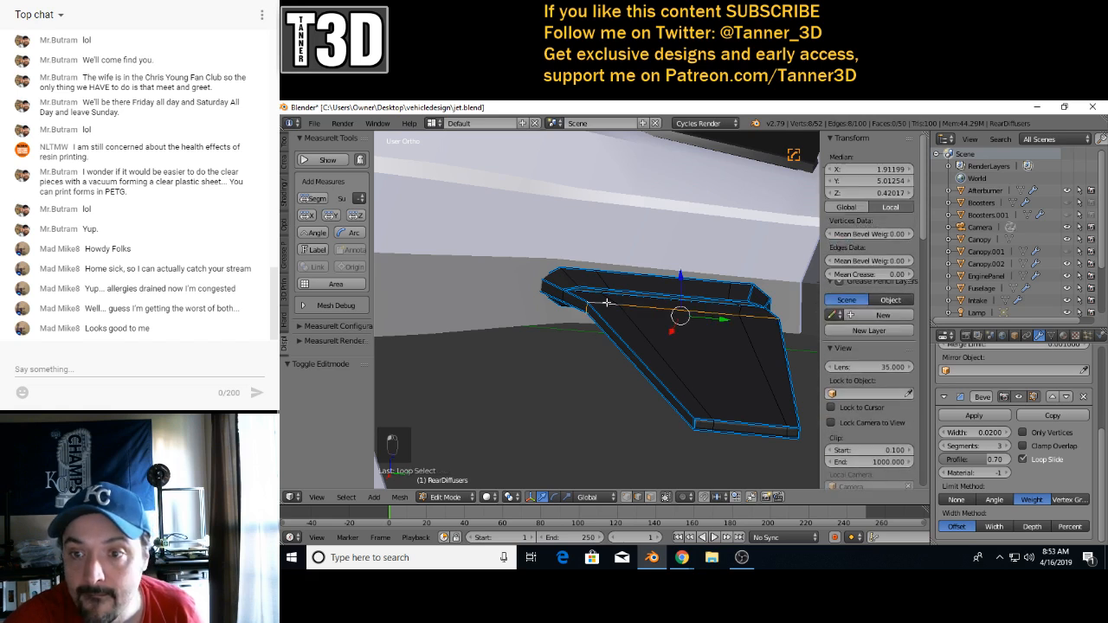
{"action": "key", "text": "q"}
{"action": "left_click", "coordinate": [607, 302]}
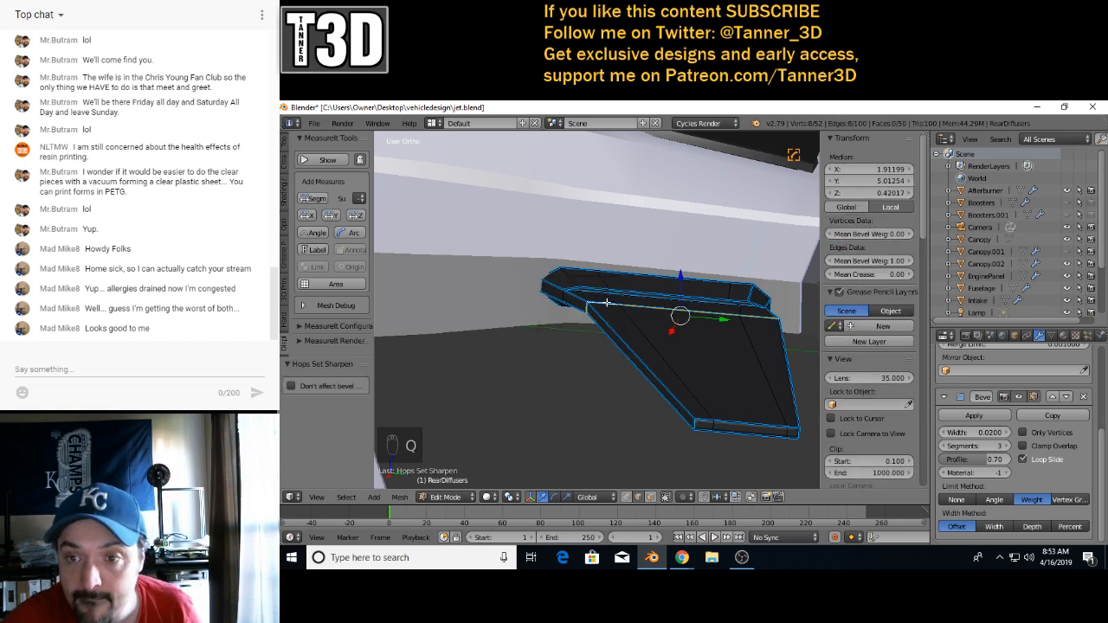
- Switch to editing the Tailfin mesh and mark the lengthwise edge loop near its trailing edge as sharp with Set Sharpen
{"action": "scroll", "coordinate": [750, 314], "scroll_direction": "down", "scroll_amount": 4}
{"action": "mouse_move", "coordinate": [760, 314]}
{"action": "middle_mouse_down"}
{"action": "mouse_move", "coordinate": [635, 338]}
{"action": "mouse_move", "coordinate": [596, 371]}
{"action": "mouse_move", "coordinate": [591, 336]}
{"action": "mouse_move", "coordinate": [741, 323]}
{"action": "middle_mouse_up"}
{"action": "key", "text": "Tab"}
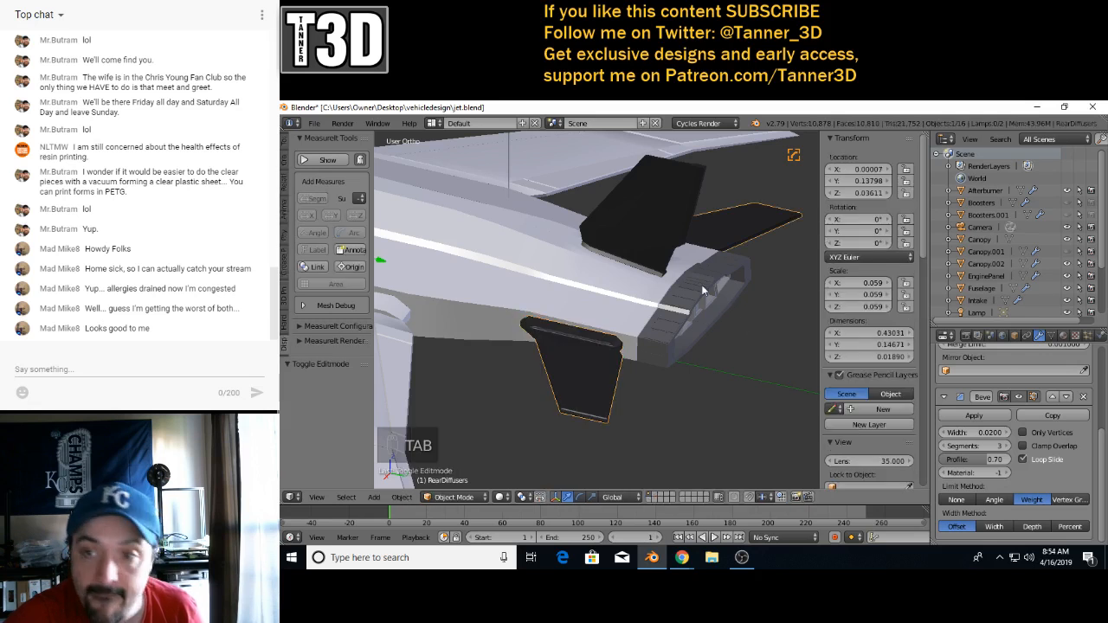
{"action": "right_click", "coordinate": [657, 235]}
{"action": "key", "text": "Tab"}
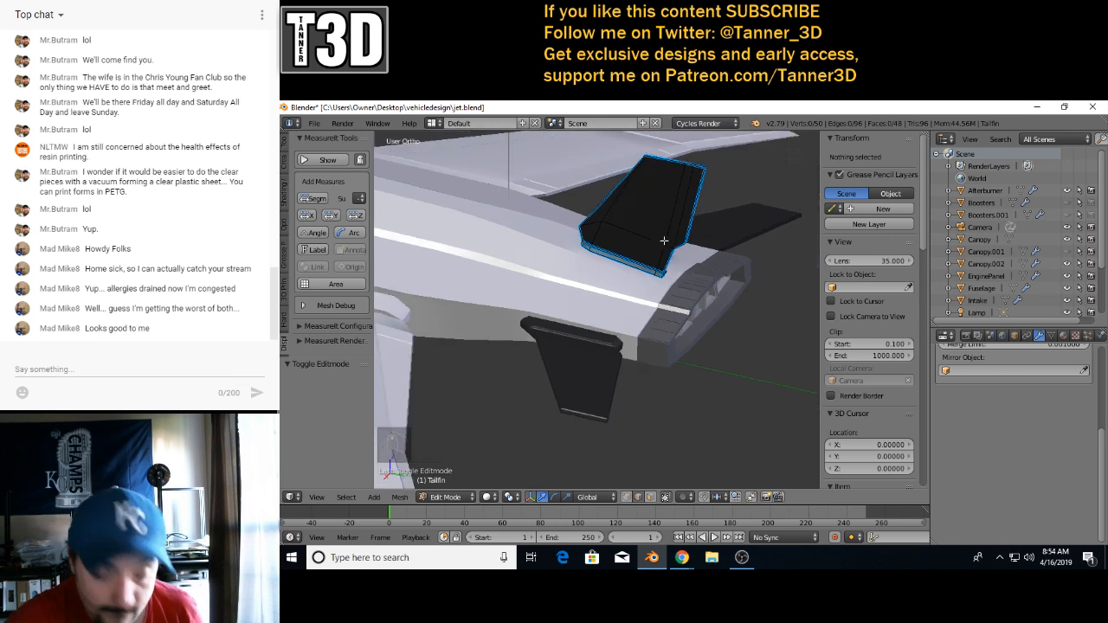
{"action": "right_click", "coordinate": [664, 240], "text": "alt"}
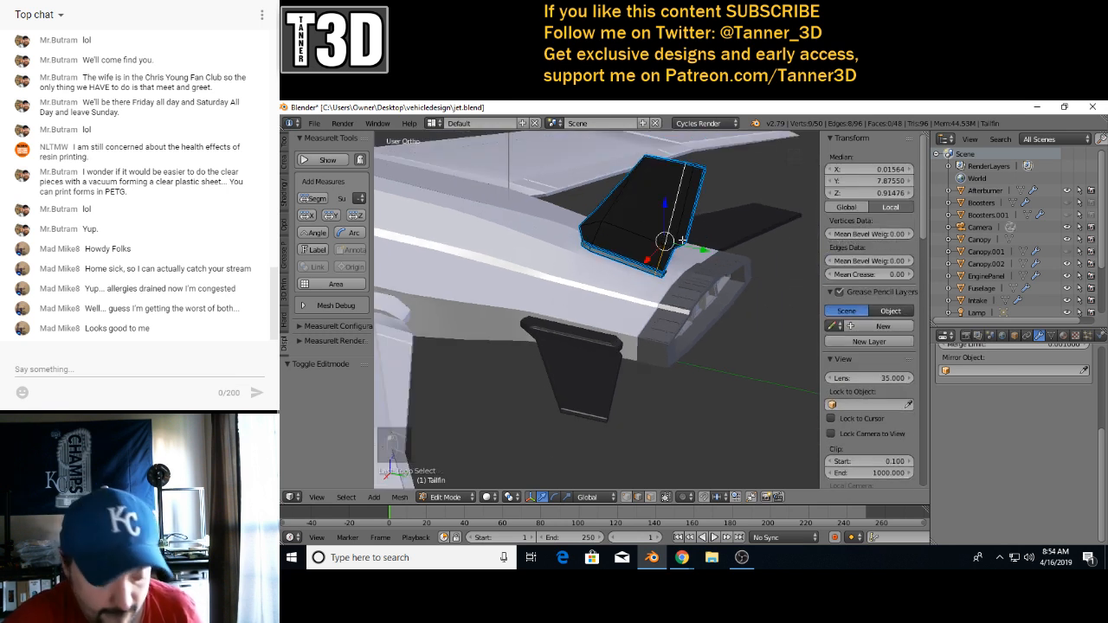
{"action": "key", "text": "q"}
{"action": "left_click", "coordinate": [684, 240]}
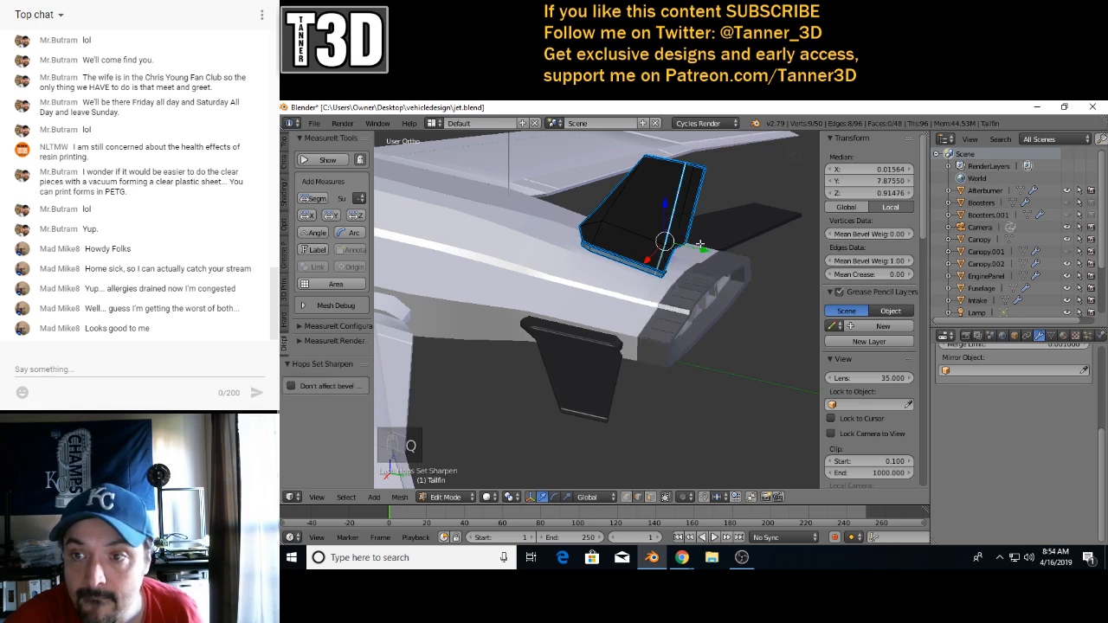
{"action": "middle_click_drag", "start_coordinate": [699, 245], "coordinate": [637, 252]}
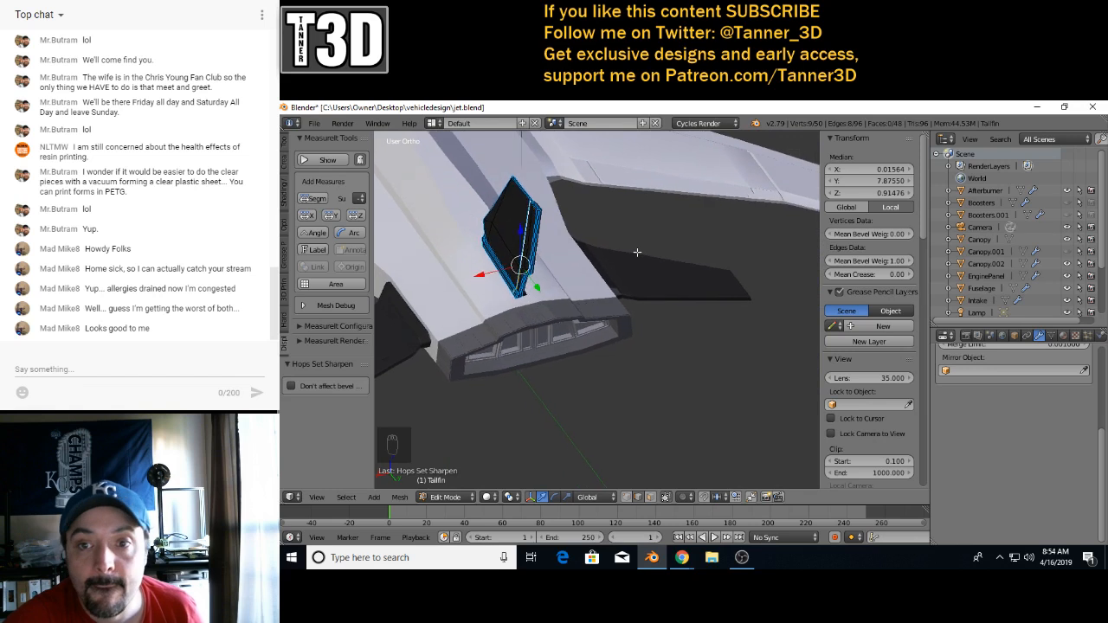
- Select the outermost trailing edge of the Tailfin mesh and move it slightly rearward along the Y axis
{"action": "scroll", "coordinate": [633, 254], "scroll_direction": "up", "scroll_amount": 5}
{"action": "middle_click_drag", "start_coordinate": [576, 292], "coordinate": [714, 358], "text": "shift"}
{"action": "scroll", "coordinate": [646, 331], "scroll_direction": "up", "scroll_amount": 3}
{"action": "middle_click_drag", "start_coordinate": [645, 329], "coordinate": [657, 338]}
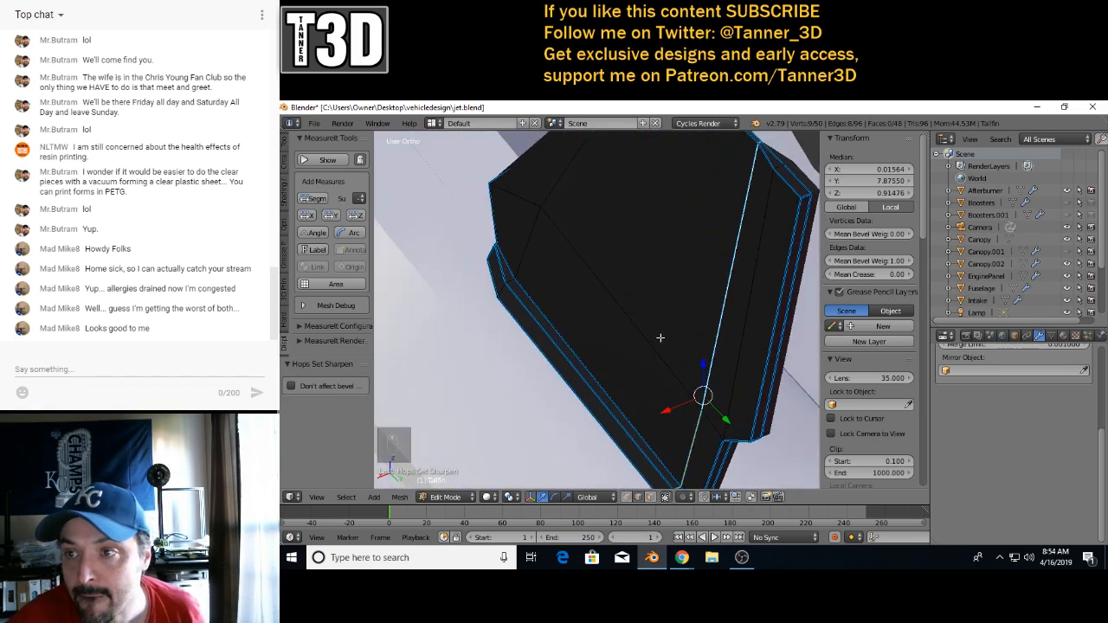
{"action": "right_click", "coordinate": [781, 333], "text": "alt"}
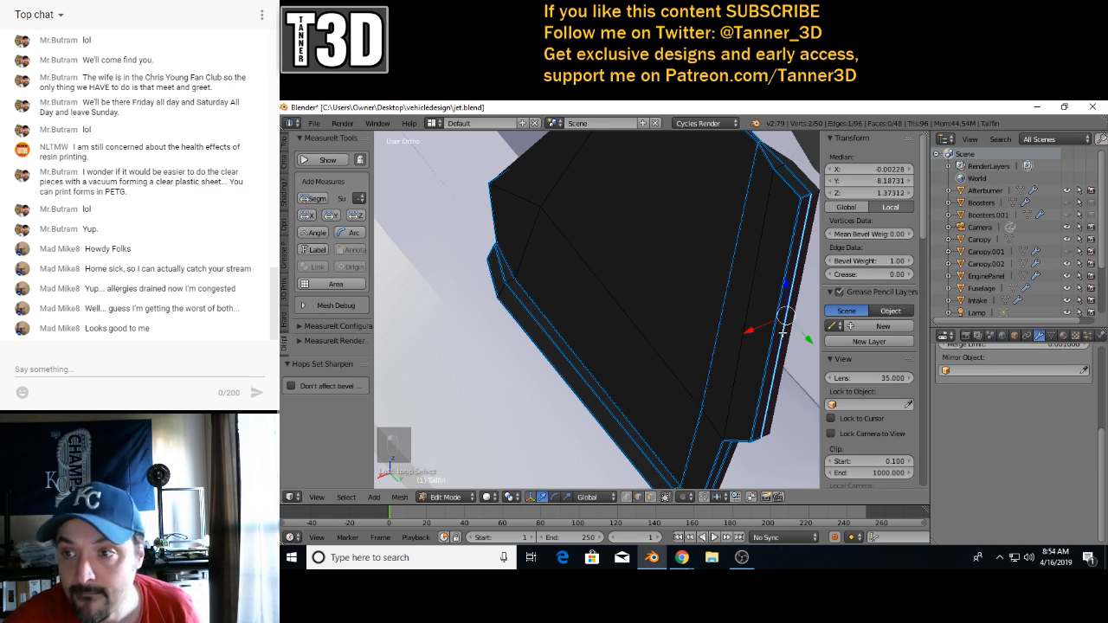
{"action": "scroll", "coordinate": [778, 347], "scroll_direction": "down", "scroll_amount": 3}
{"action": "middle_click_drag", "start_coordinate": [750, 369], "coordinate": [747, 337]}
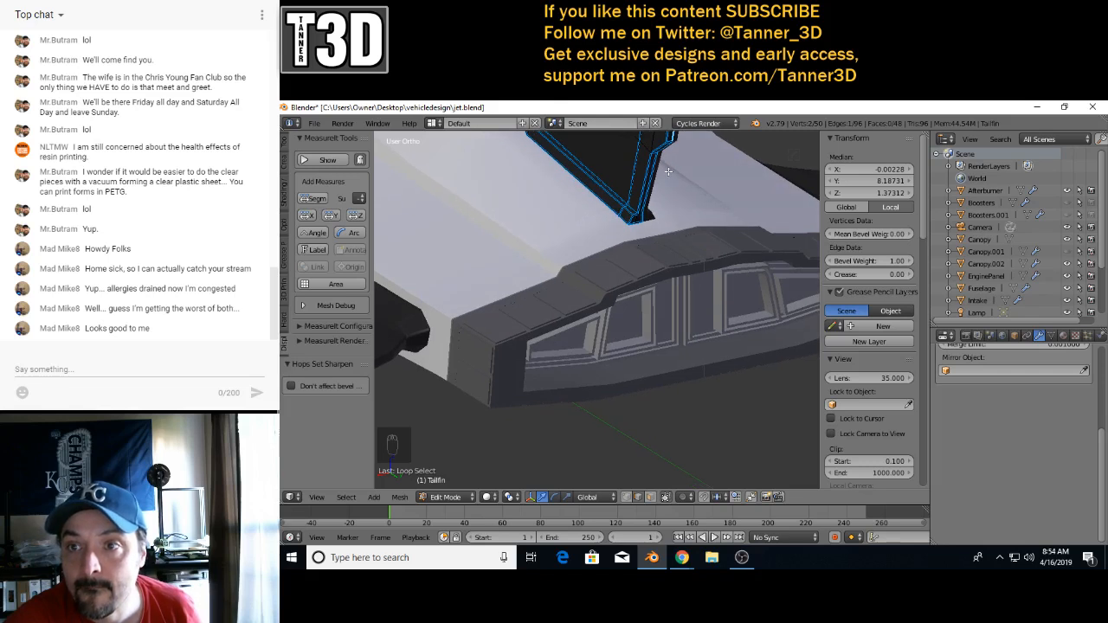
{"action": "middle_click_drag", "start_coordinate": [665, 162], "coordinate": [697, 208]}
{"action": "scroll", "coordinate": [747, 275], "scroll_direction": "up", "scroll_amount": 5}
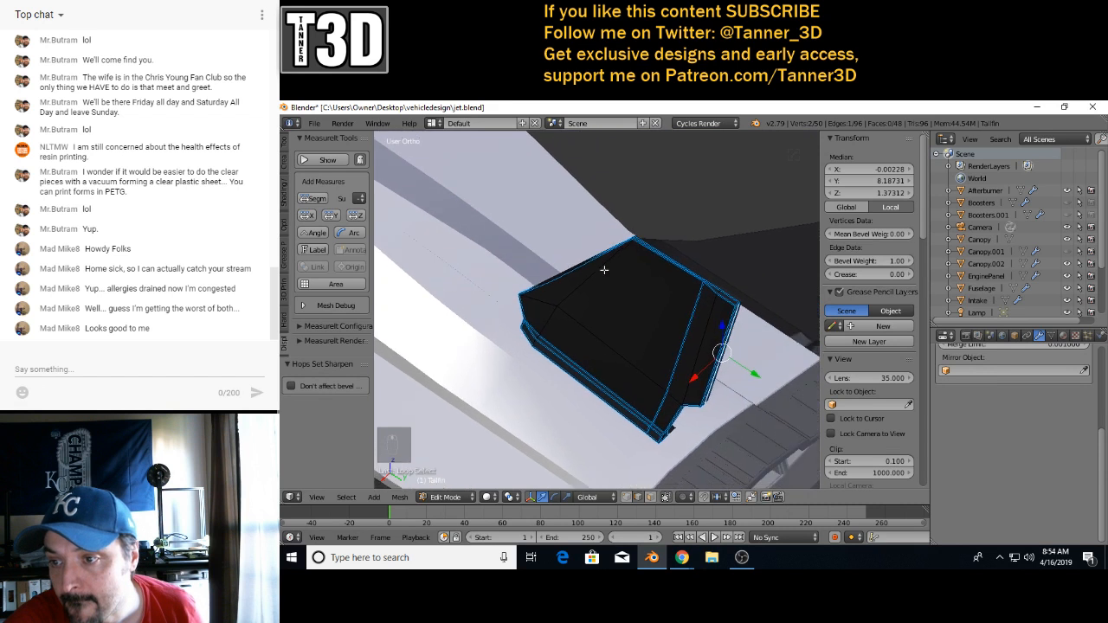
{"action": "scroll", "coordinate": [693, 372], "scroll_direction": "up", "scroll_amount": 2}
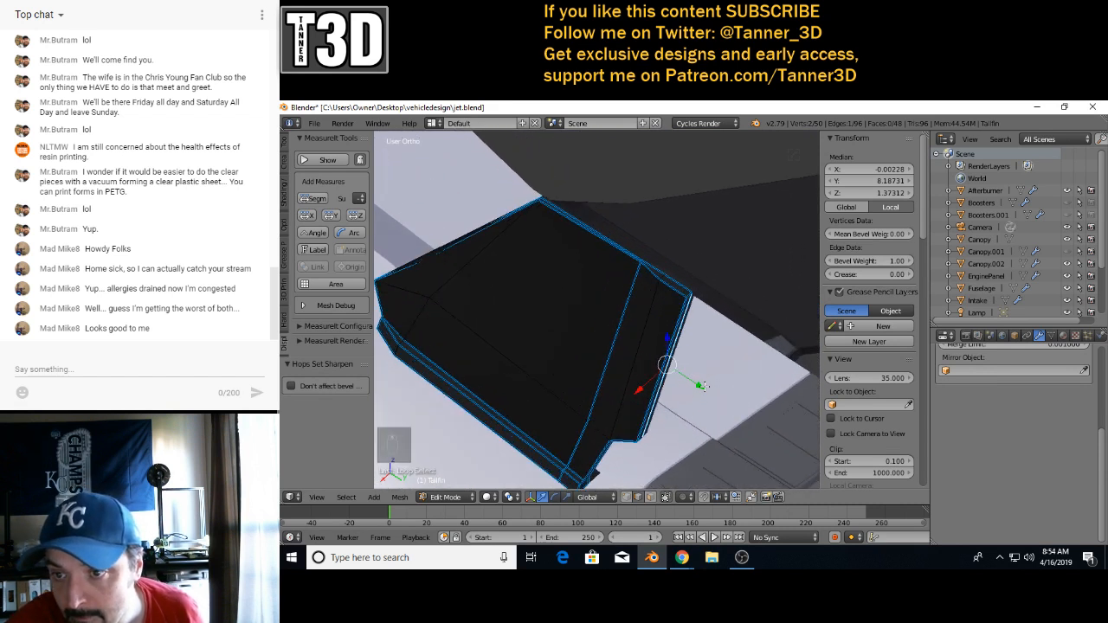
{"action": "left_click_drag", "start_coordinate": [701, 386], "coordinate": [711, 394]}
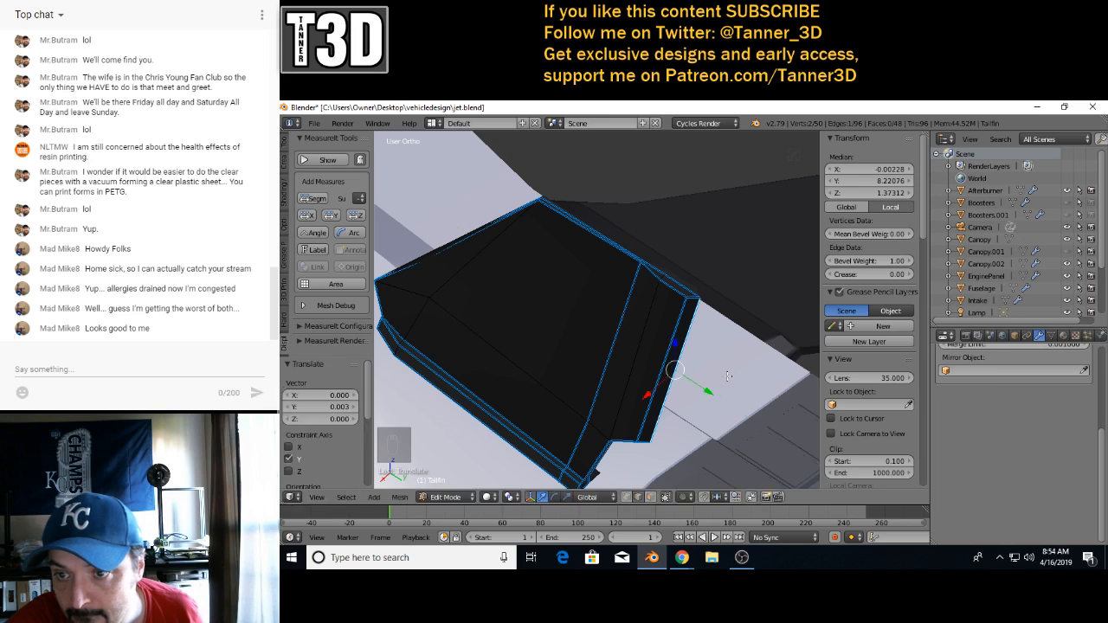
- Deselect all of the tail fin's geometry and save the model over the existing jet.blend
{"action": "scroll", "coordinate": [727, 377], "scroll_direction": "up", "scroll_amount": 4}
{"action": "middle_click_drag", "start_coordinate": [690, 373], "coordinate": [773, 367]}
{"action": "key", "text": "a"}
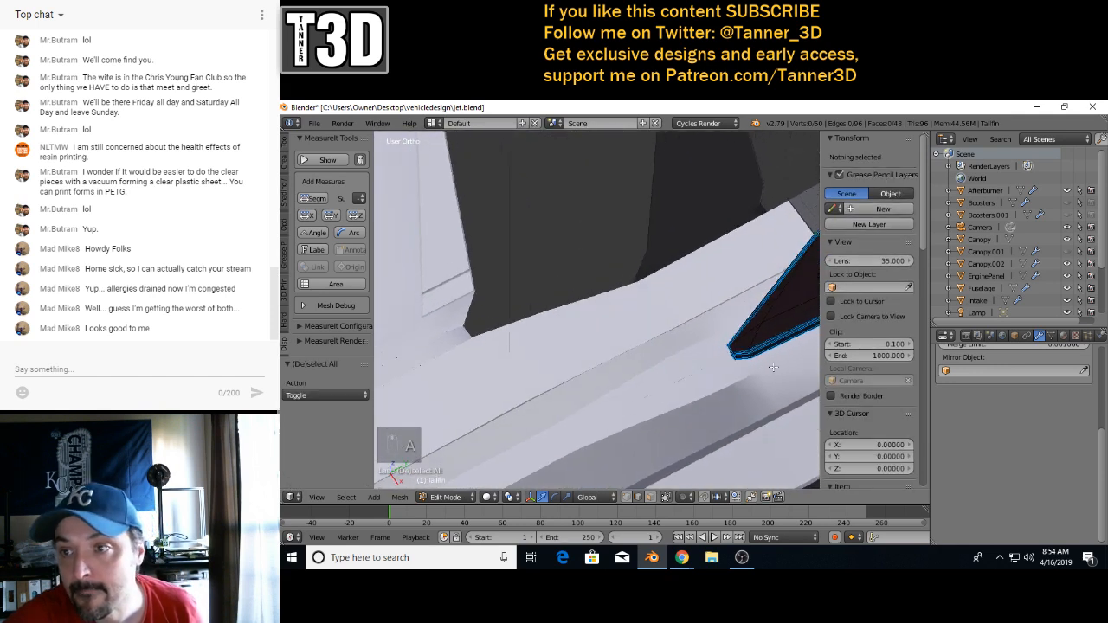
{"action": "key", "text": "ctrl+s"}
{"action": "left_click", "coordinate": [773, 367]}
{"action": "scroll", "coordinate": [773, 367], "scroll_direction": "down", "scroll_amount": 4}
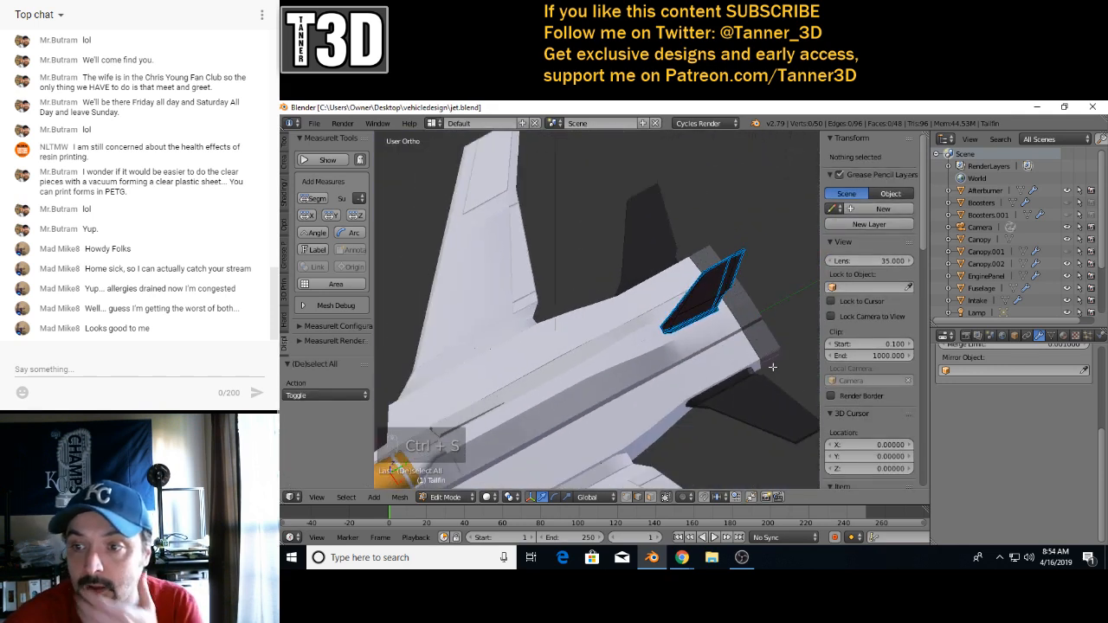
{"action": "scroll", "coordinate": [773, 366], "scroll_direction": "down", "scroll_amount": 1}
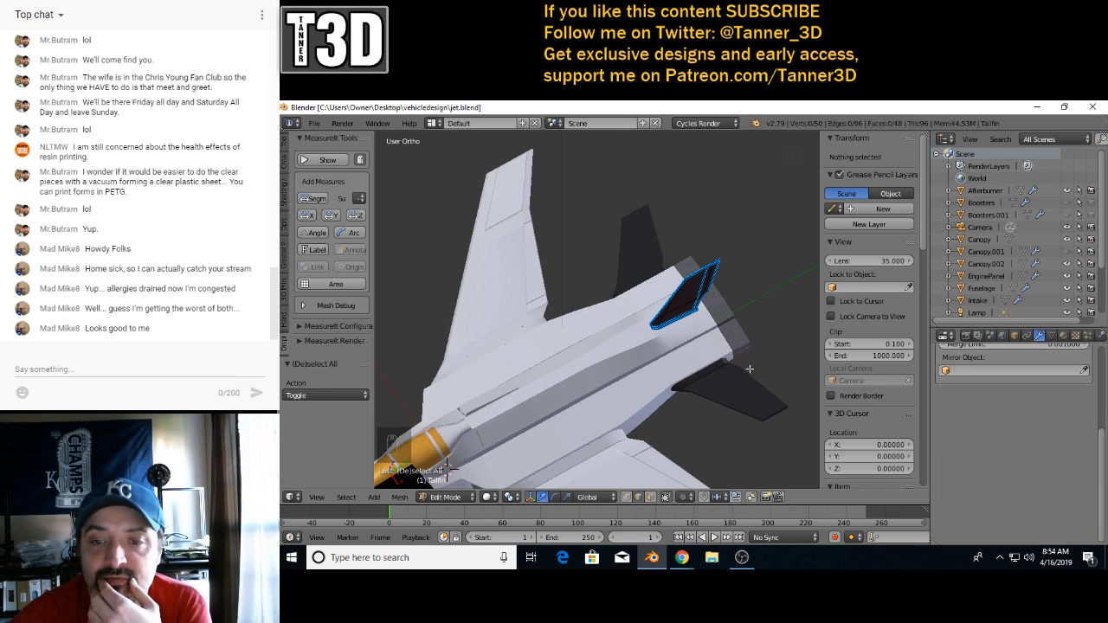
{"action": "middle_click_drag", "start_coordinate": [750, 369], "coordinate": [650, 318]}
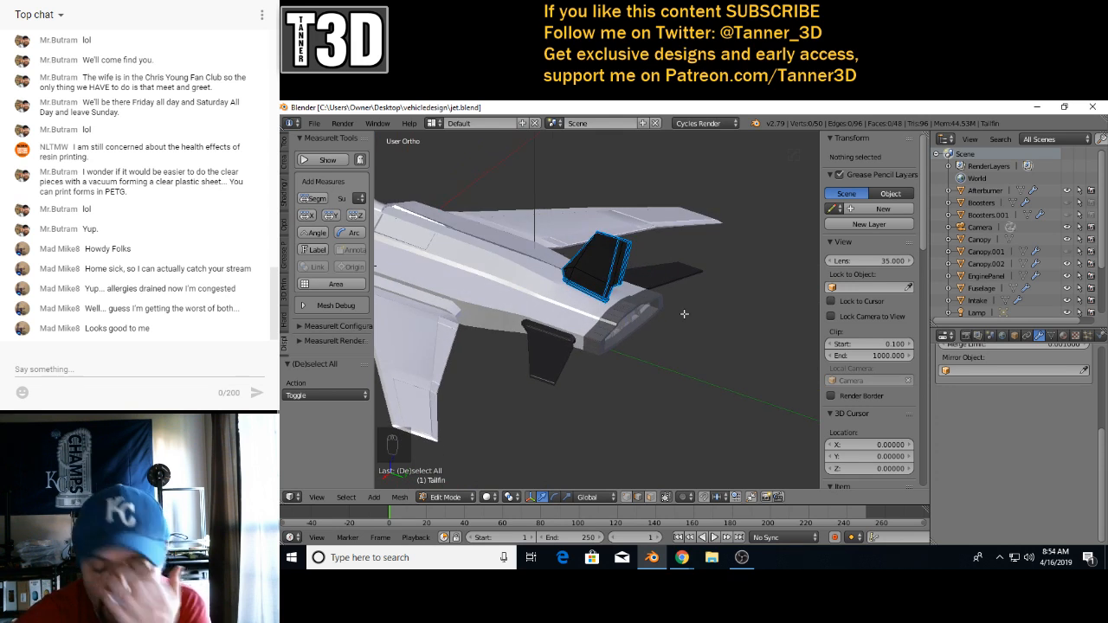
- Leave the tail fin and switch to editing the Fuselage mesh, viewed from the front above the canopy
{"action": "scroll", "coordinate": [685, 313], "scroll_direction": "up", "scroll_amount": 6}
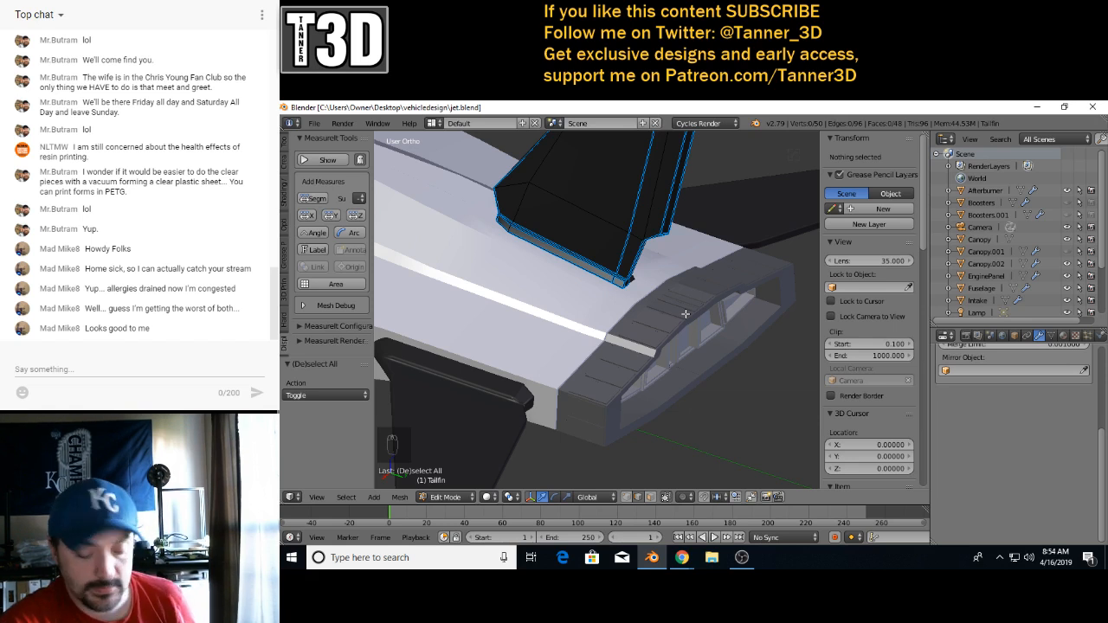
{"action": "key", "text": "Tab"}
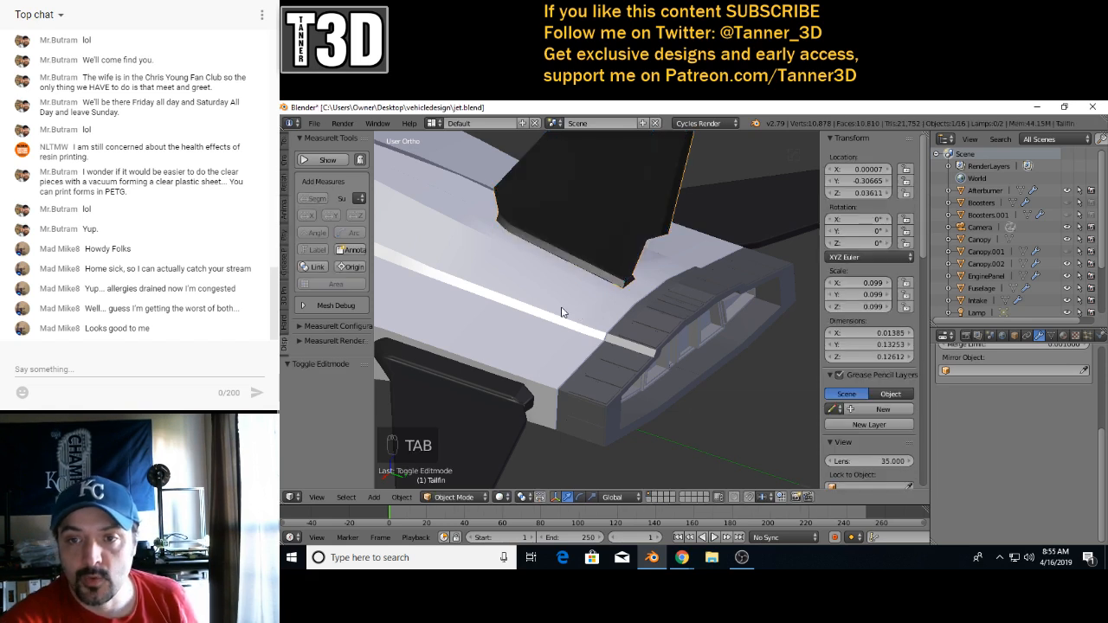
{"action": "right_click", "coordinate": [564, 307]}
{"action": "scroll", "coordinate": [564, 308], "scroll_direction": "down", "scroll_amount": 6}
{"action": "middle_click_drag", "start_coordinate": [564, 308], "coordinate": [755, 314]}
{"action": "key", "text": "Tab"}
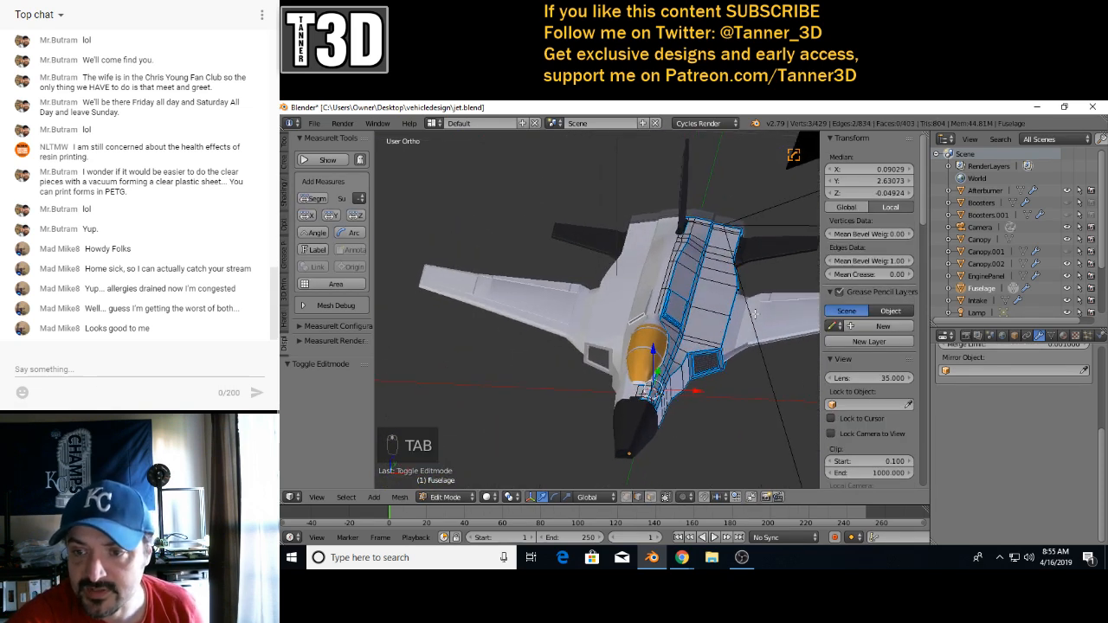
- Set the Fuselage mesh to vertex selection and show the MeasureIt measurements in the viewport
{"action": "scroll", "coordinate": [753, 313], "scroll_direction": "up", "scroll_amount": 3}
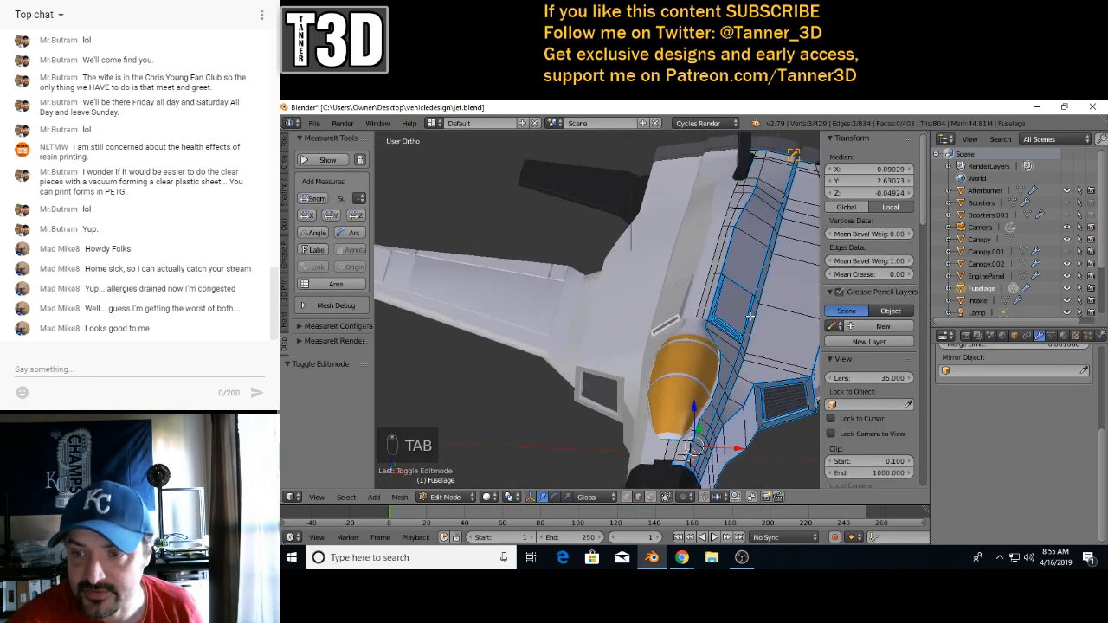
{"action": "left_click", "coordinate": [637, 497]}
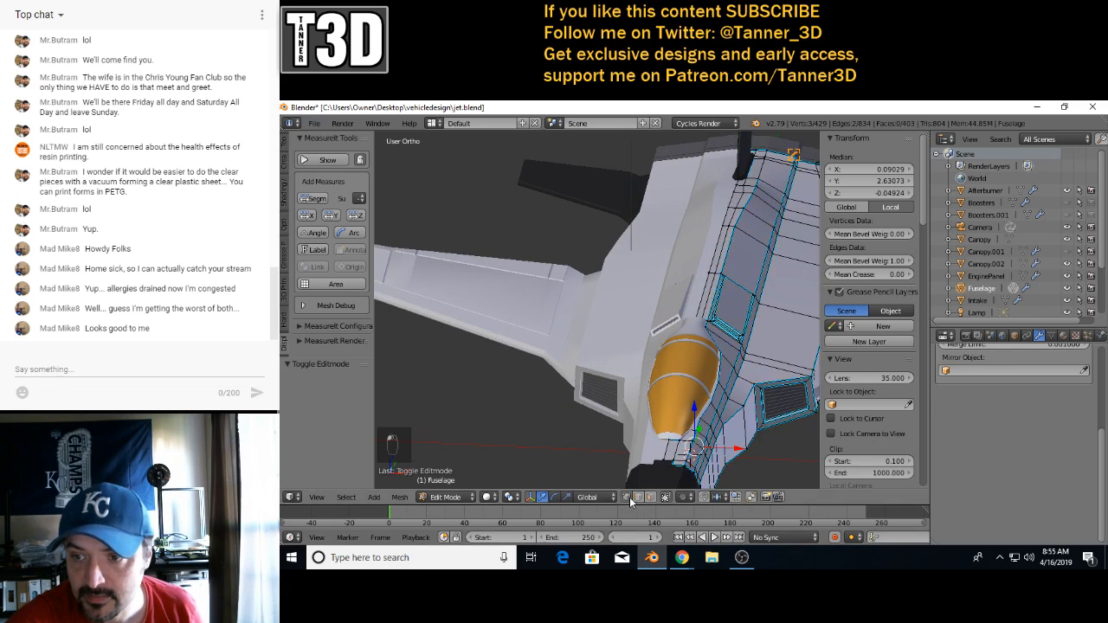
{"action": "left_click", "coordinate": [342, 161]}
{"action": "mouse_move", "coordinate": [697, 278]}
{"action": "middle_mouse_down"}
{"action": "mouse_move", "coordinate": [748, 287]}
{"action": "mouse_move", "coordinate": [686, 265]}
{"action": "mouse_move", "coordinate": [694, 257]}
{"action": "middle_mouse_up"}
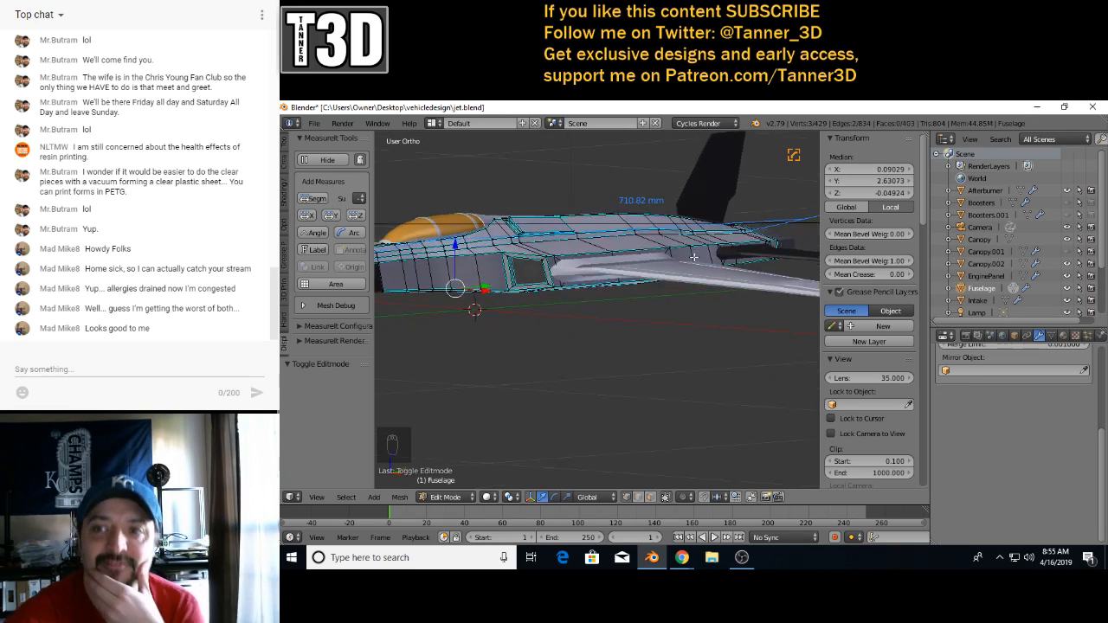
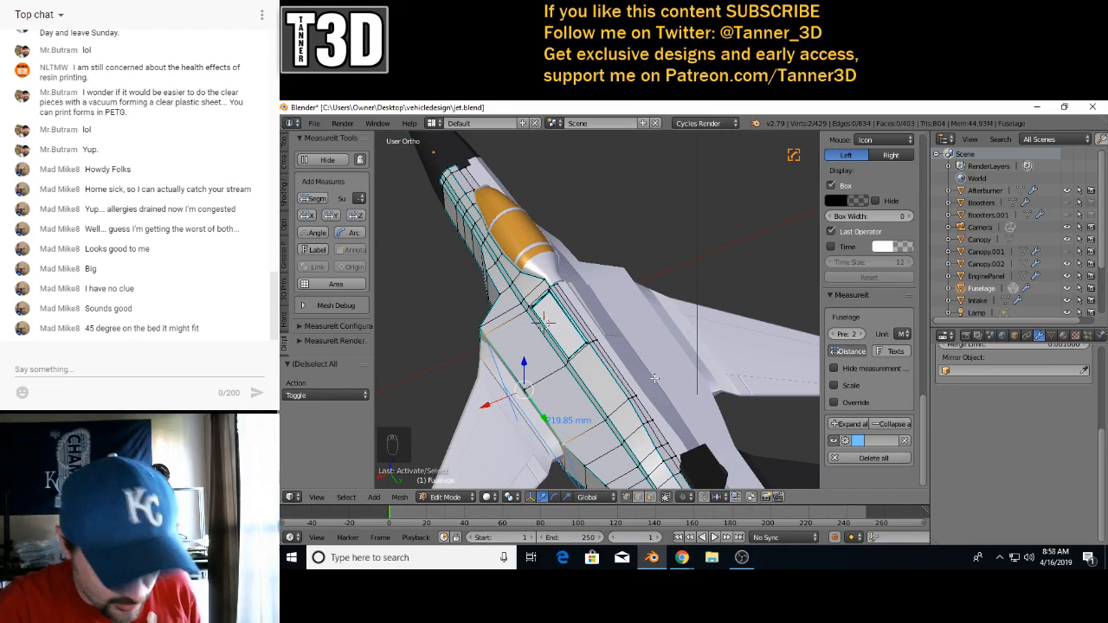
- Add a MeasureIt segment across the rear fuselage, from the vertex on the upper ridge to the one at the wing root's rear end
{"action": "right_click", "coordinate": [636, 395]}
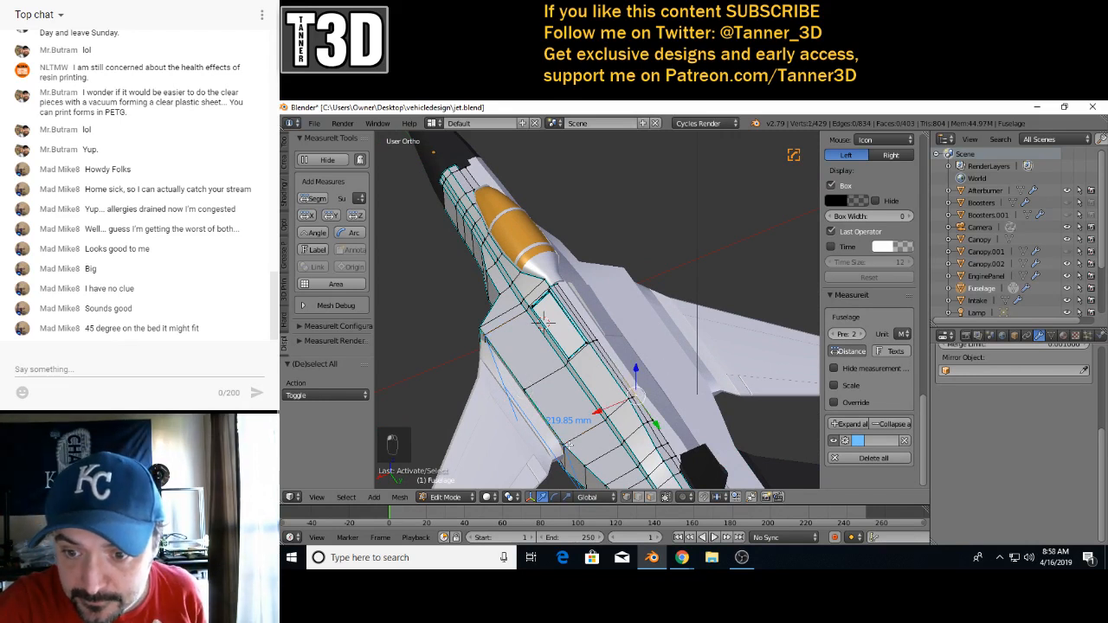
{"action": "right_click", "coordinate": [565, 444], "text": "shift"}
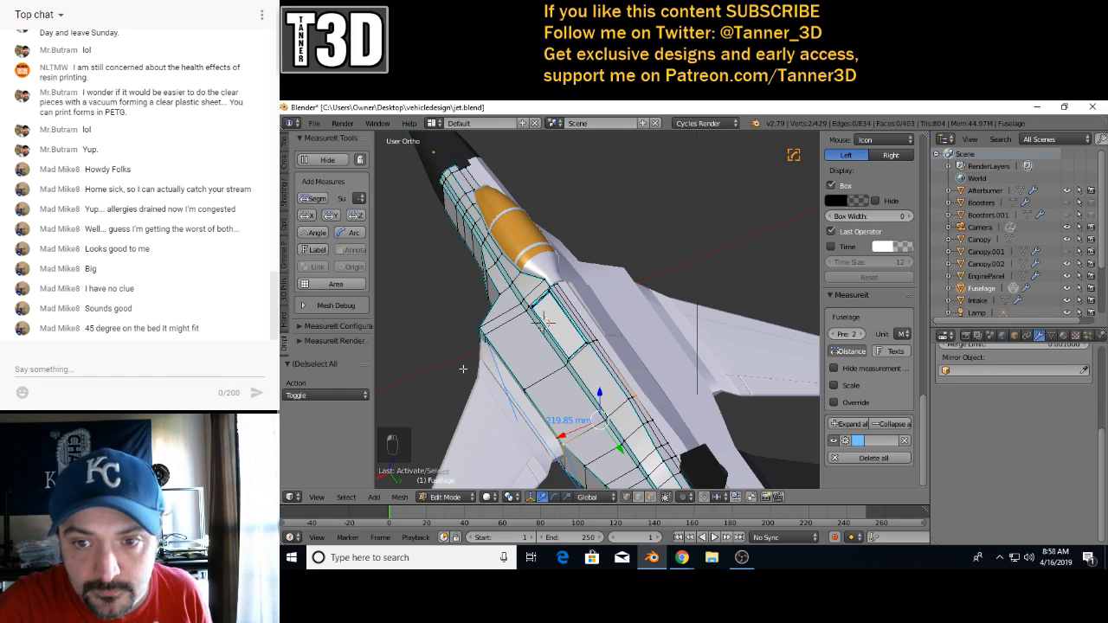
{"action": "scroll", "coordinate": [492, 364], "scroll_direction": "down", "scroll_amount": 5}
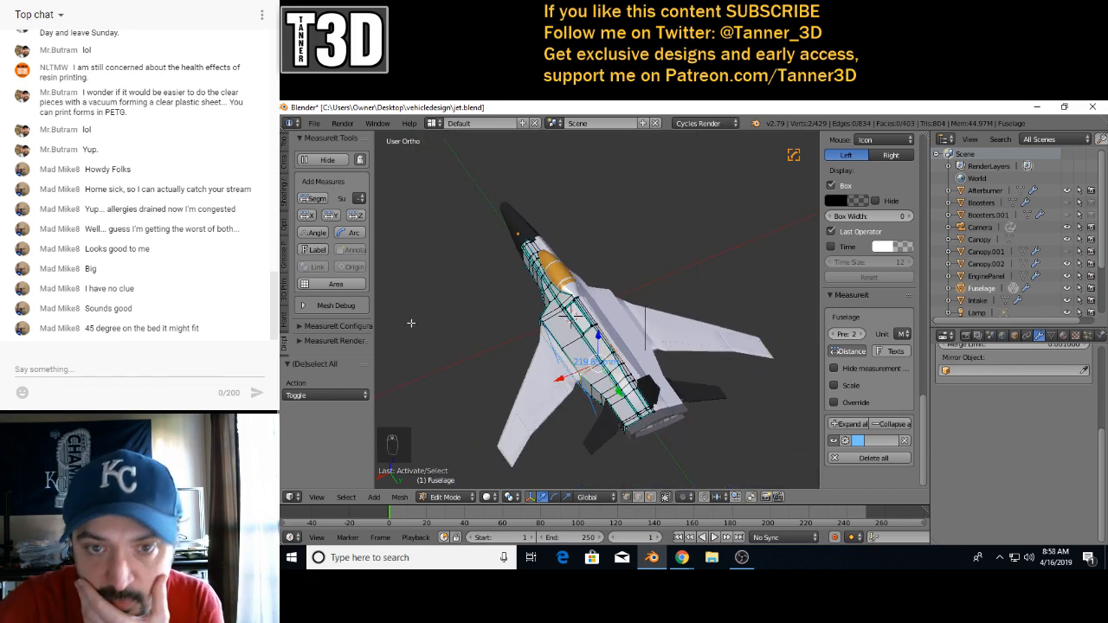
{"action": "left_click", "coordinate": [313, 199]}
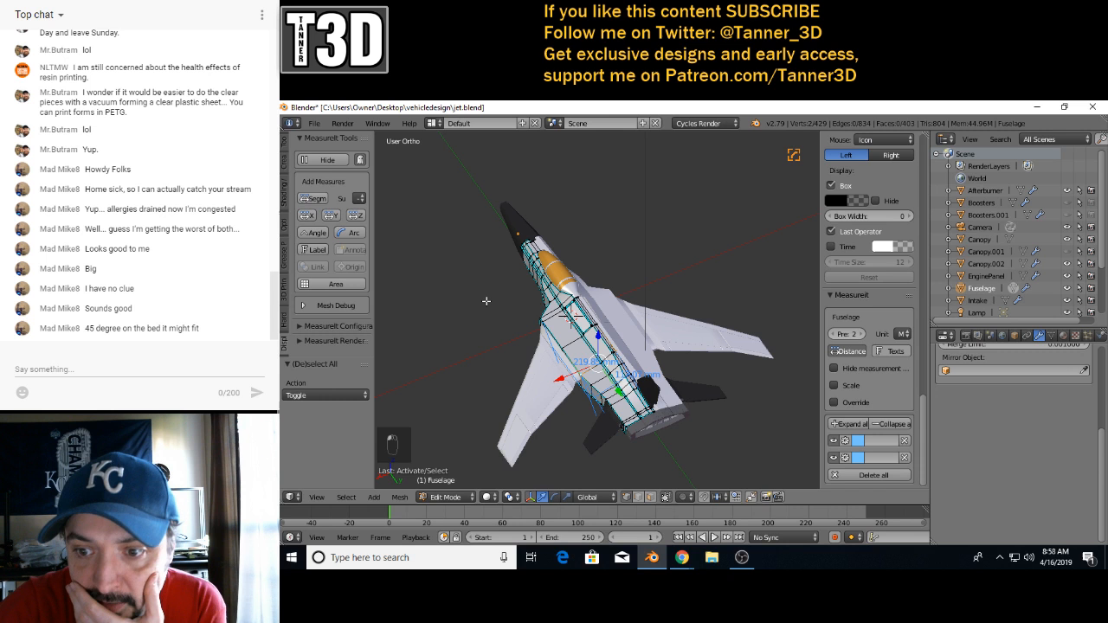
{"action": "scroll", "coordinate": [659, 348], "scroll_direction": "up", "scroll_amount": 4}
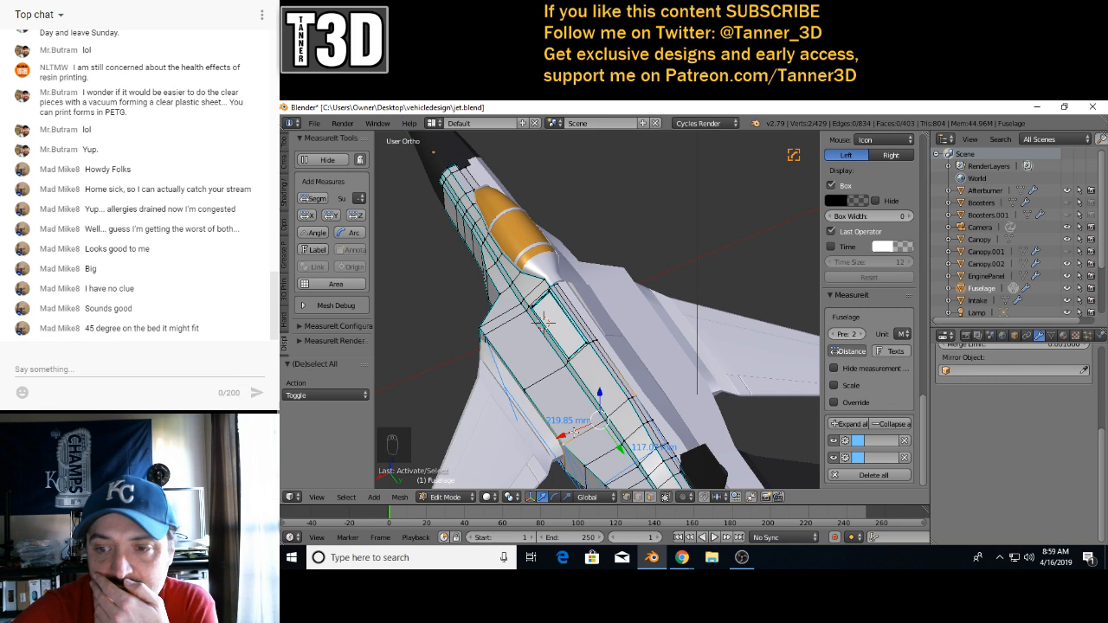
{"action": "middle_click_drag", "start_coordinate": [574, 436], "coordinate": [588, 438]}
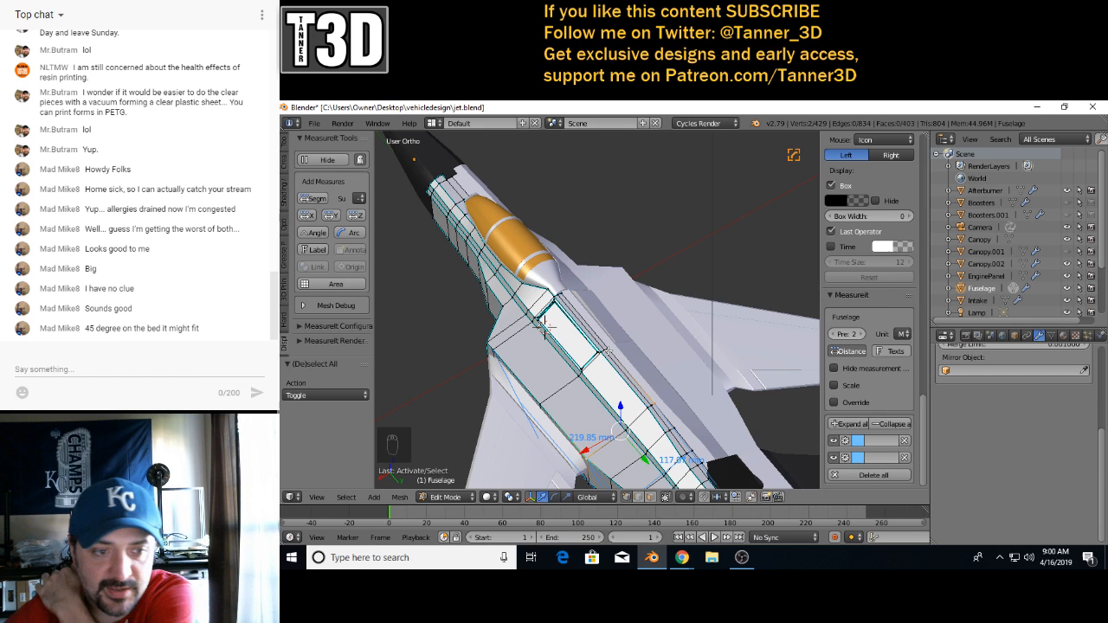
{"action": "middle_click_drag", "start_coordinate": [607, 349], "coordinate": [607, 349]}
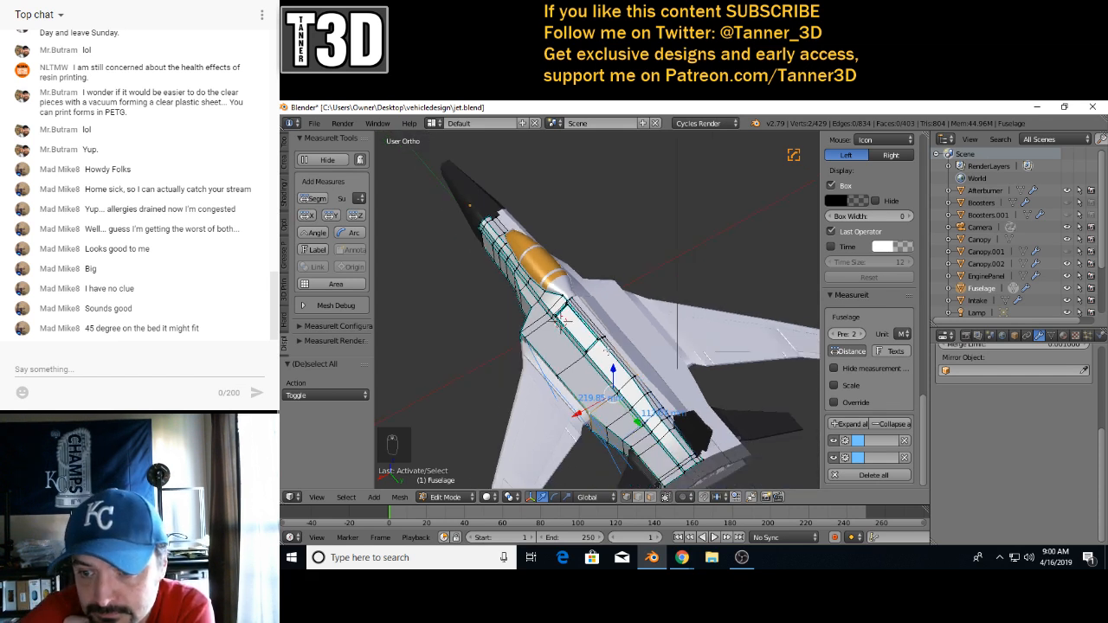
{"action": "scroll", "coordinate": [673, 346], "scroll_direction": "down", "scroll_amount": 2}
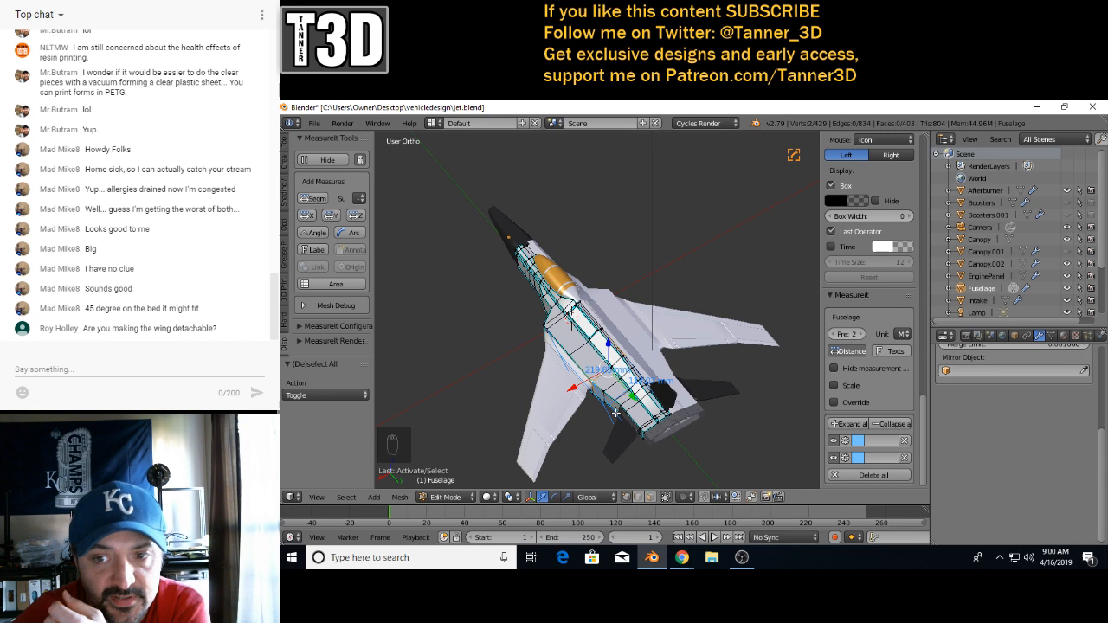
{"action": "scroll", "coordinate": [610, 408], "scroll_direction": "up", "scroll_amount": 5}
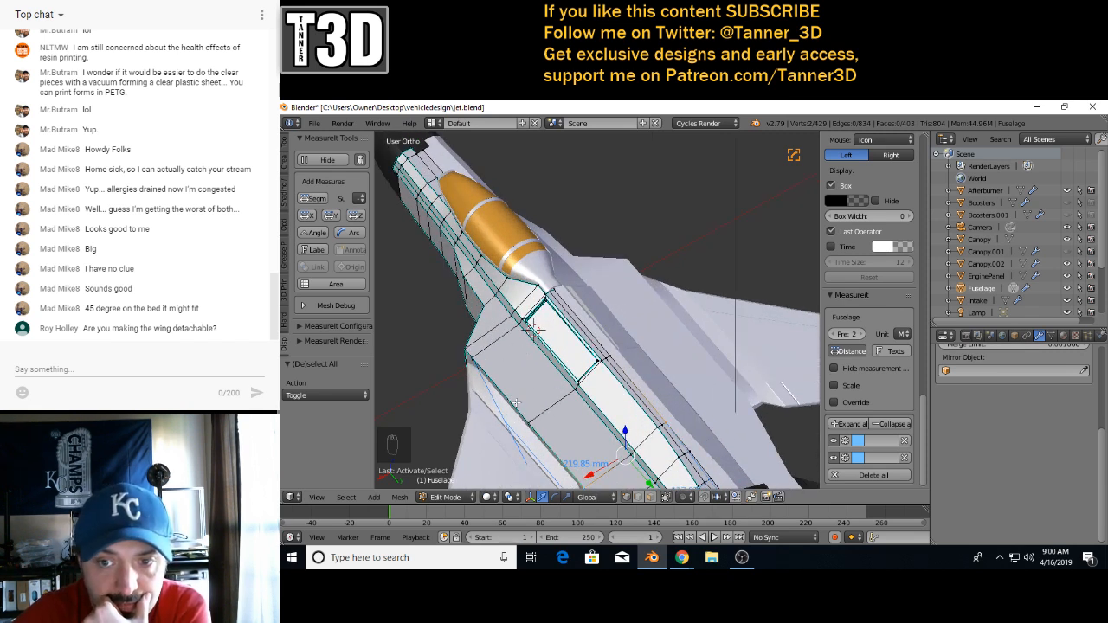
{"action": "scroll", "coordinate": [536, 392], "scroll_direction": "down", "scroll_amount": 3}
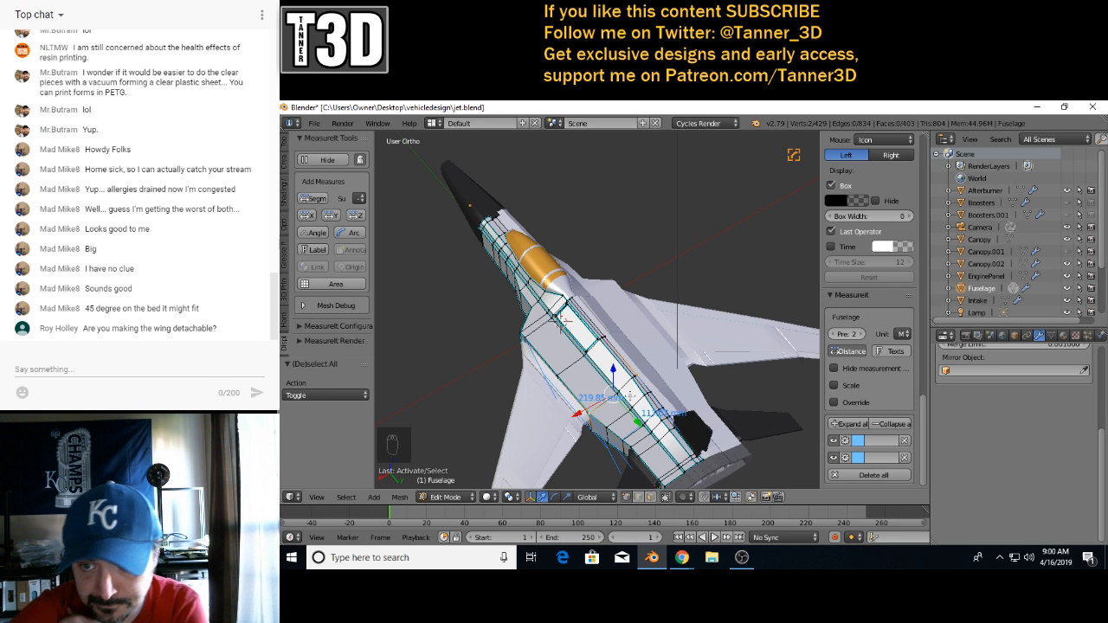
- Leave the fuselage and switch to editing the Wings_Rearsweep mesh with the whole wing in view
{"action": "key", "text": "Tab"}
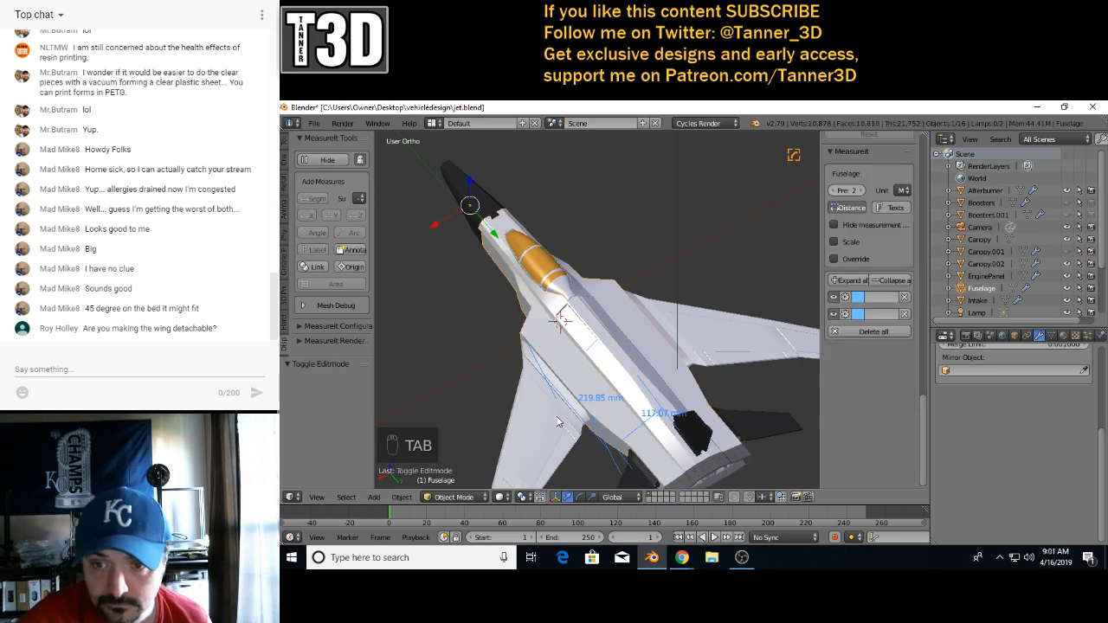
{"action": "right_click", "coordinate": [561, 422]}
{"action": "key", "text": "Tab"}
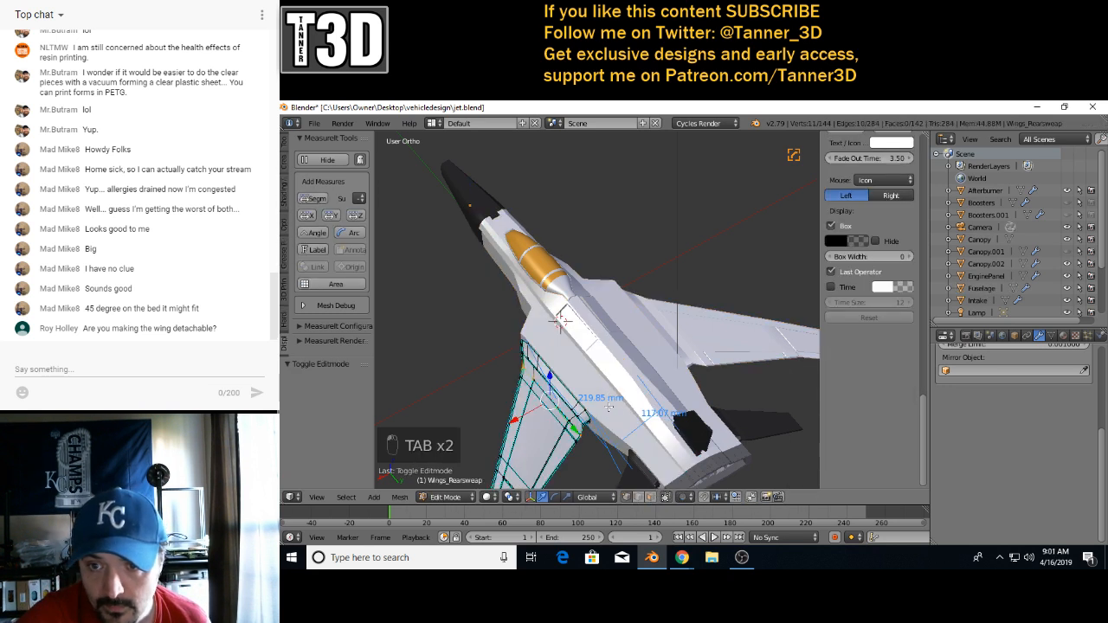
{"action": "scroll", "coordinate": [609, 407], "scroll_direction": "down", "scroll_amount": 3}
{"action": "scroll", "coordinate": [610, 409], "scroll_direction": "up", "scroll_amount": 3}
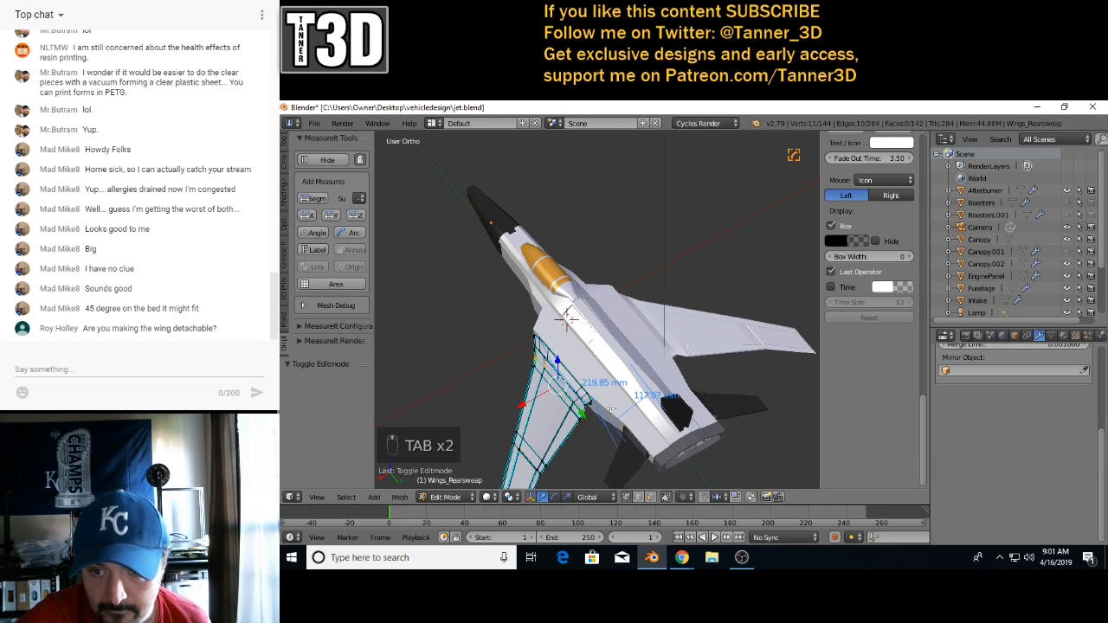
{"action": "middle_click_drag", "start_coordinate": [611, 409], "coordinate": [649, 322], "text": "shift"}
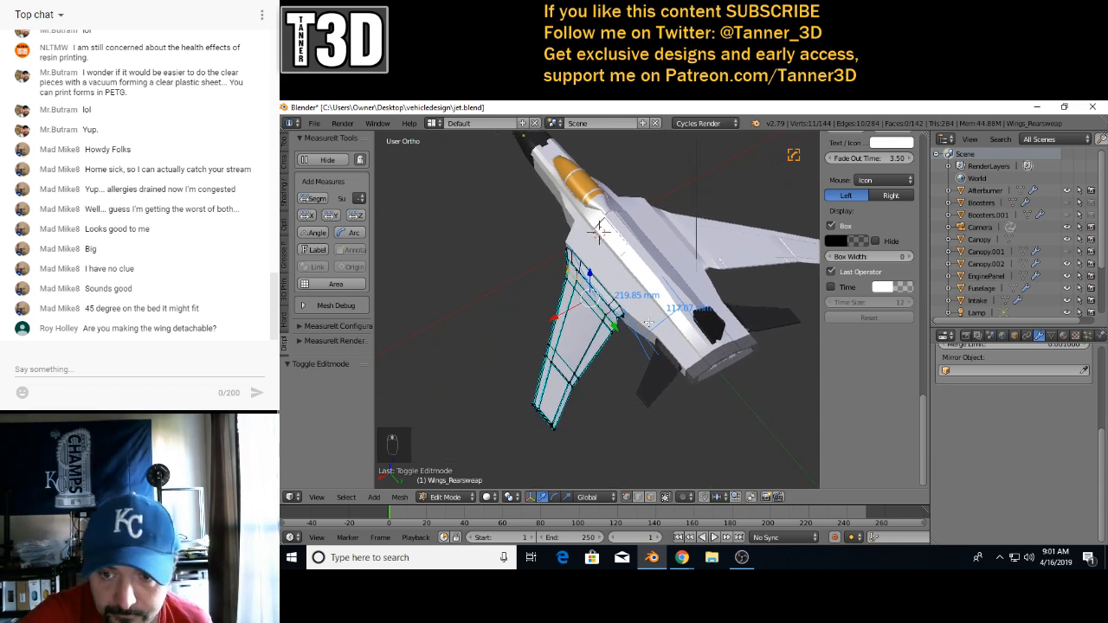
- Add a MeasureIt segment along the wing from the trailing corner of its root to the leading corner of its tip
{"action": "scroll", "coordinate": [637, 353], "scroll_direction": "up", "scroll_amount": 5}
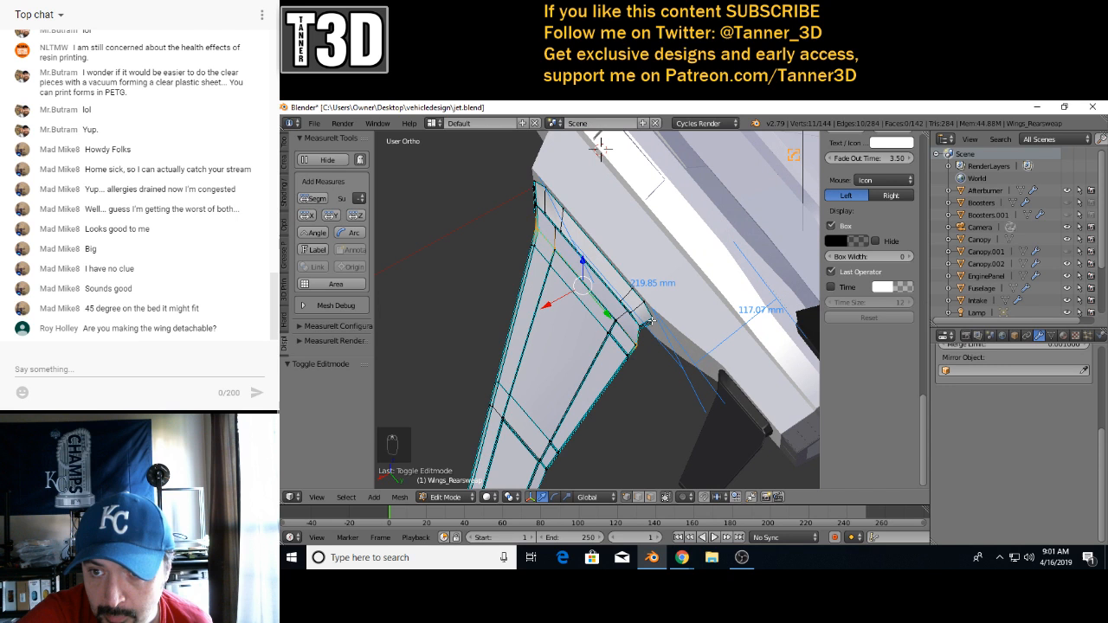
{"action": "right_click", "coordinate": [637, 343]}
{"action": "middle_click_drag", "start_coordinate": [564, 443], "coordinate": [558, 403]}
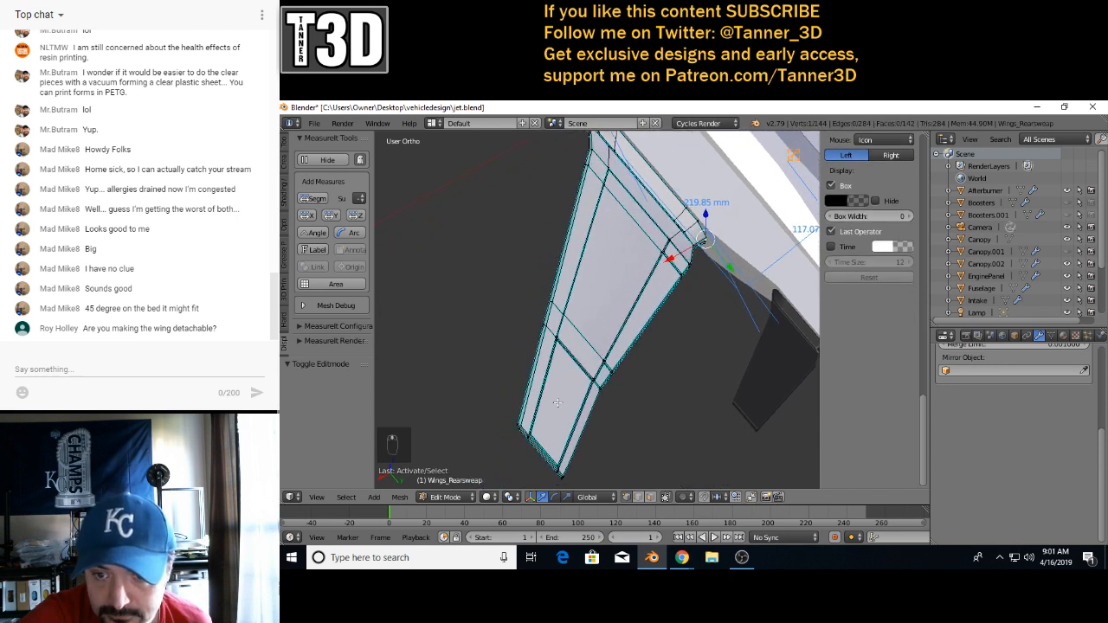
{"action": "right_click", "coordinate": [517, 424]}
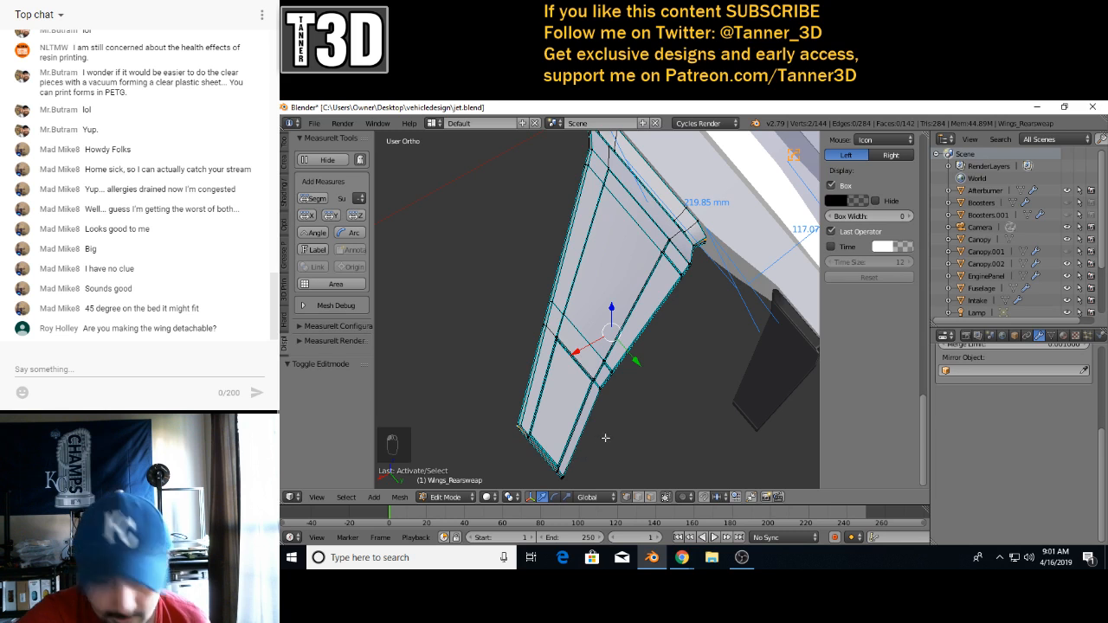
{"action": "left_click", "coordinate": [313, 198]}
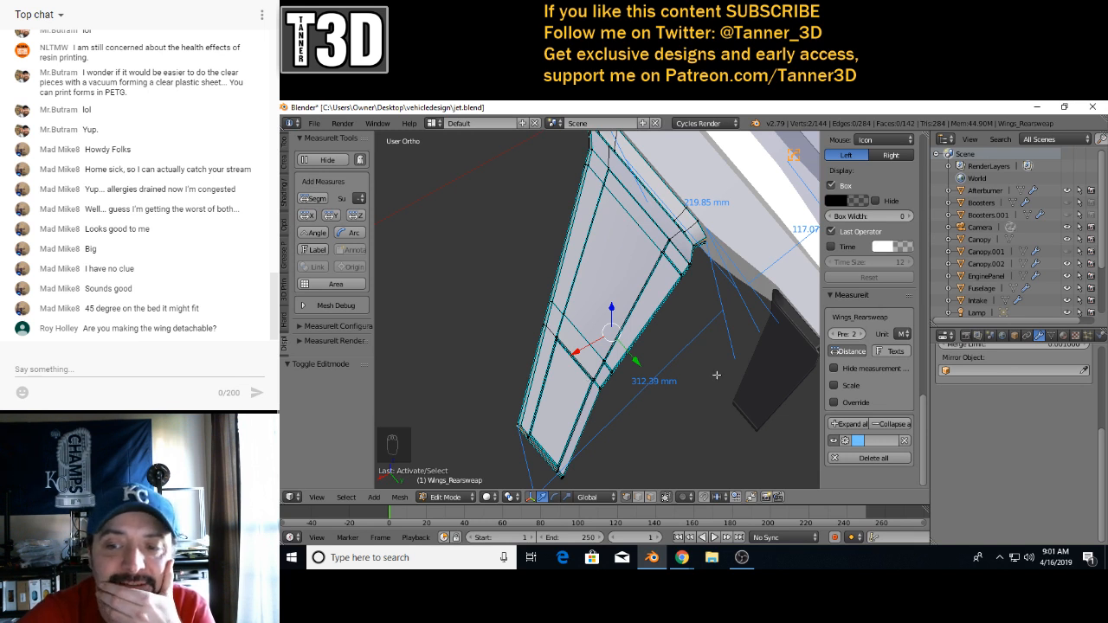
{"action": "scroll", "coordinate": [717, 375], "scroll_direction": "down", "scroll_amount": 2}
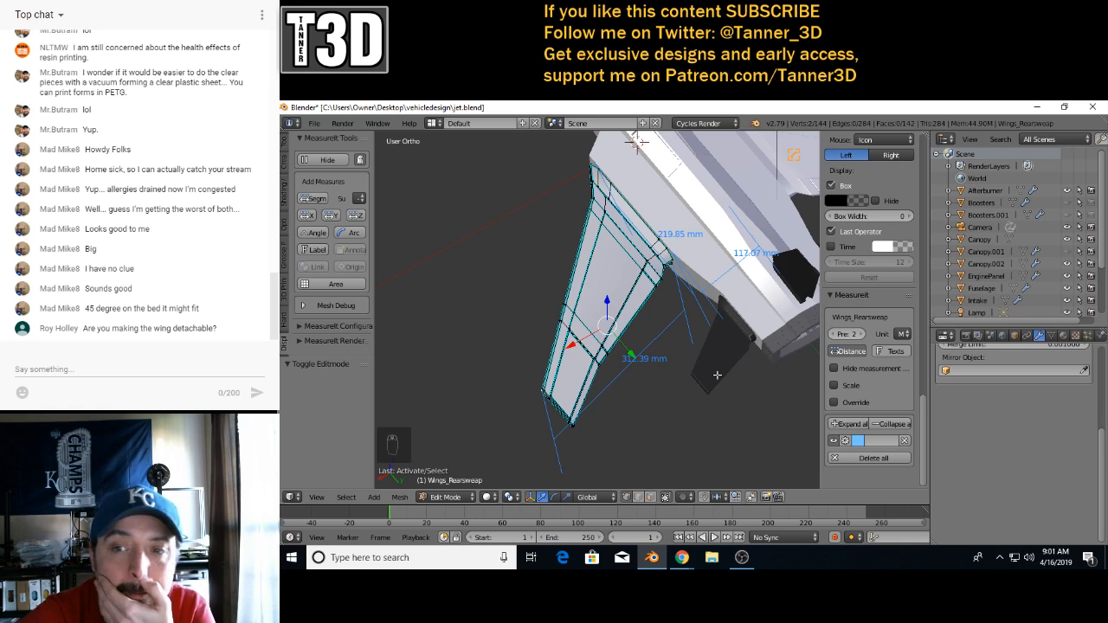
{"action": "middle_click_drag", "start_coordinate": [663, 390], "coordinate": [628, 365]}
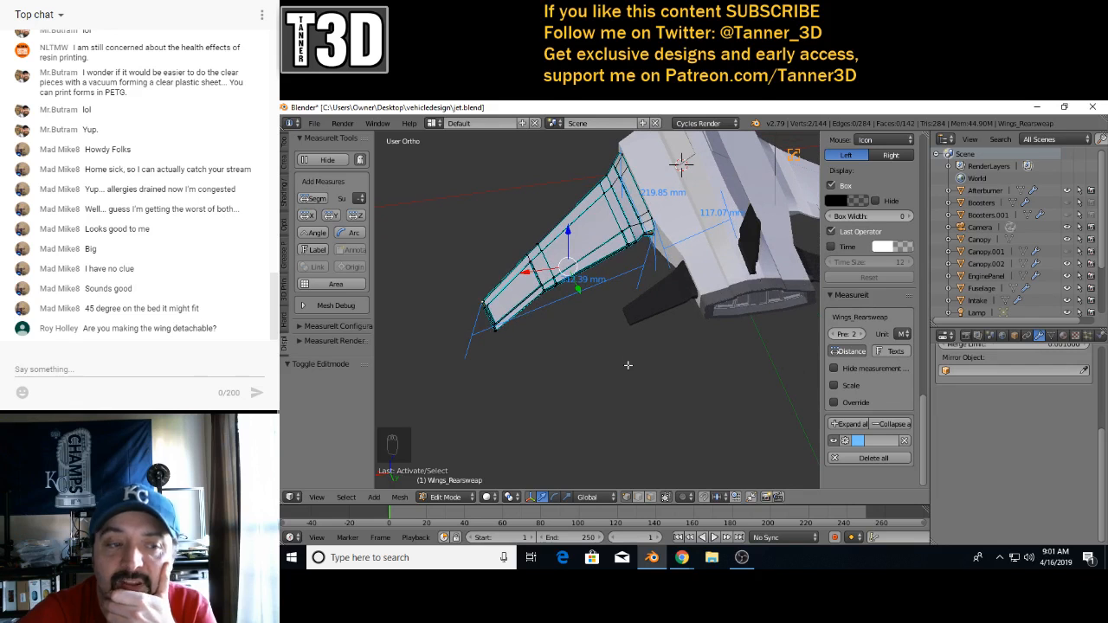